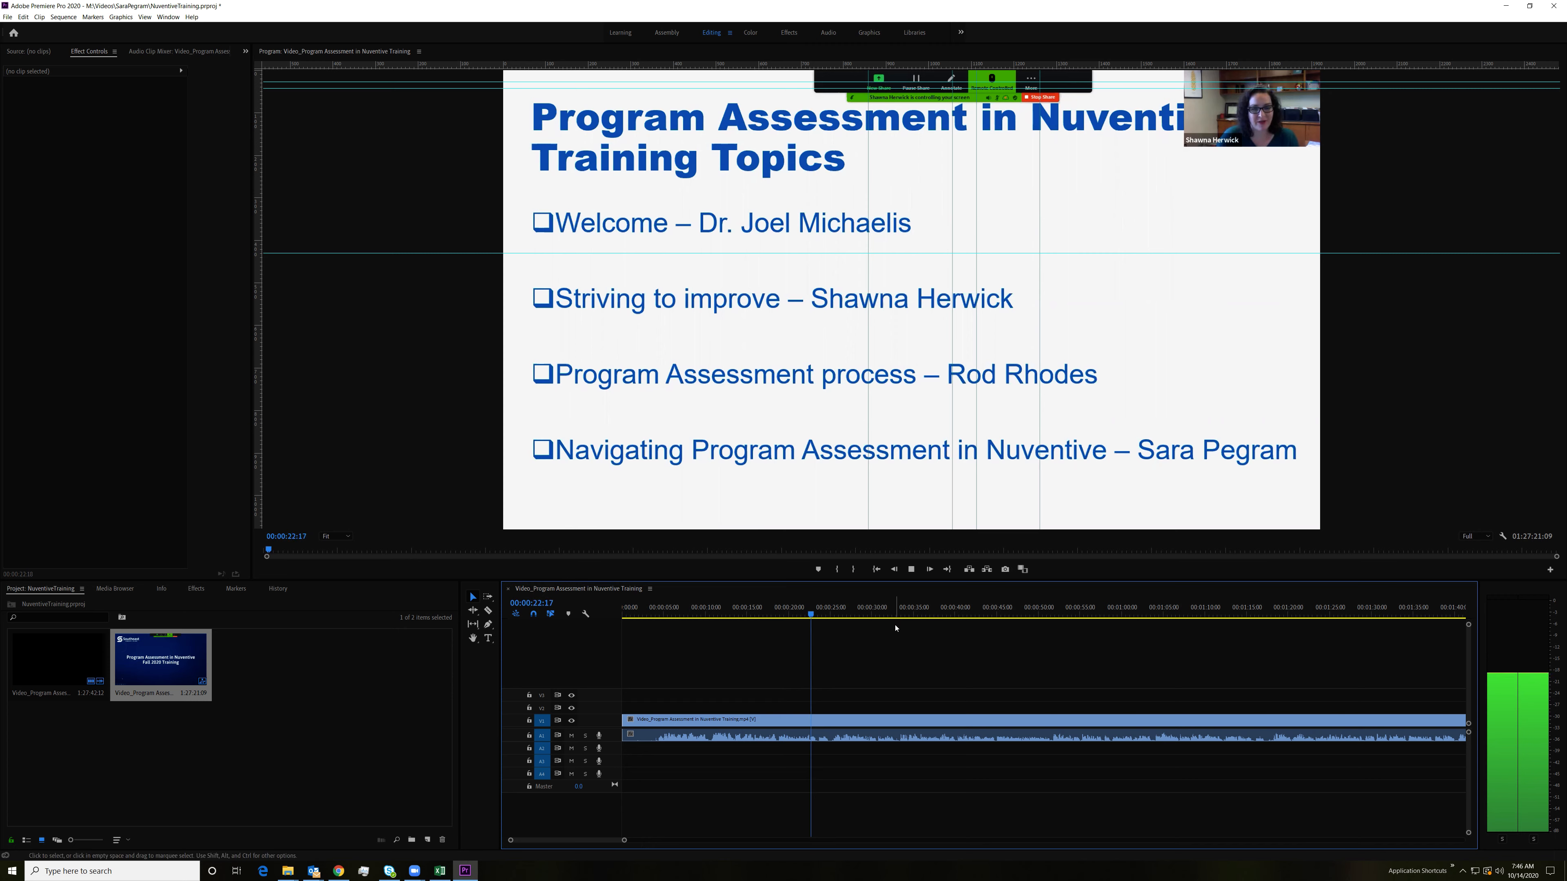
Step: Play the sequence from several points between about 32 and 43 seconds to check the speaker's audio
click(890, 611)
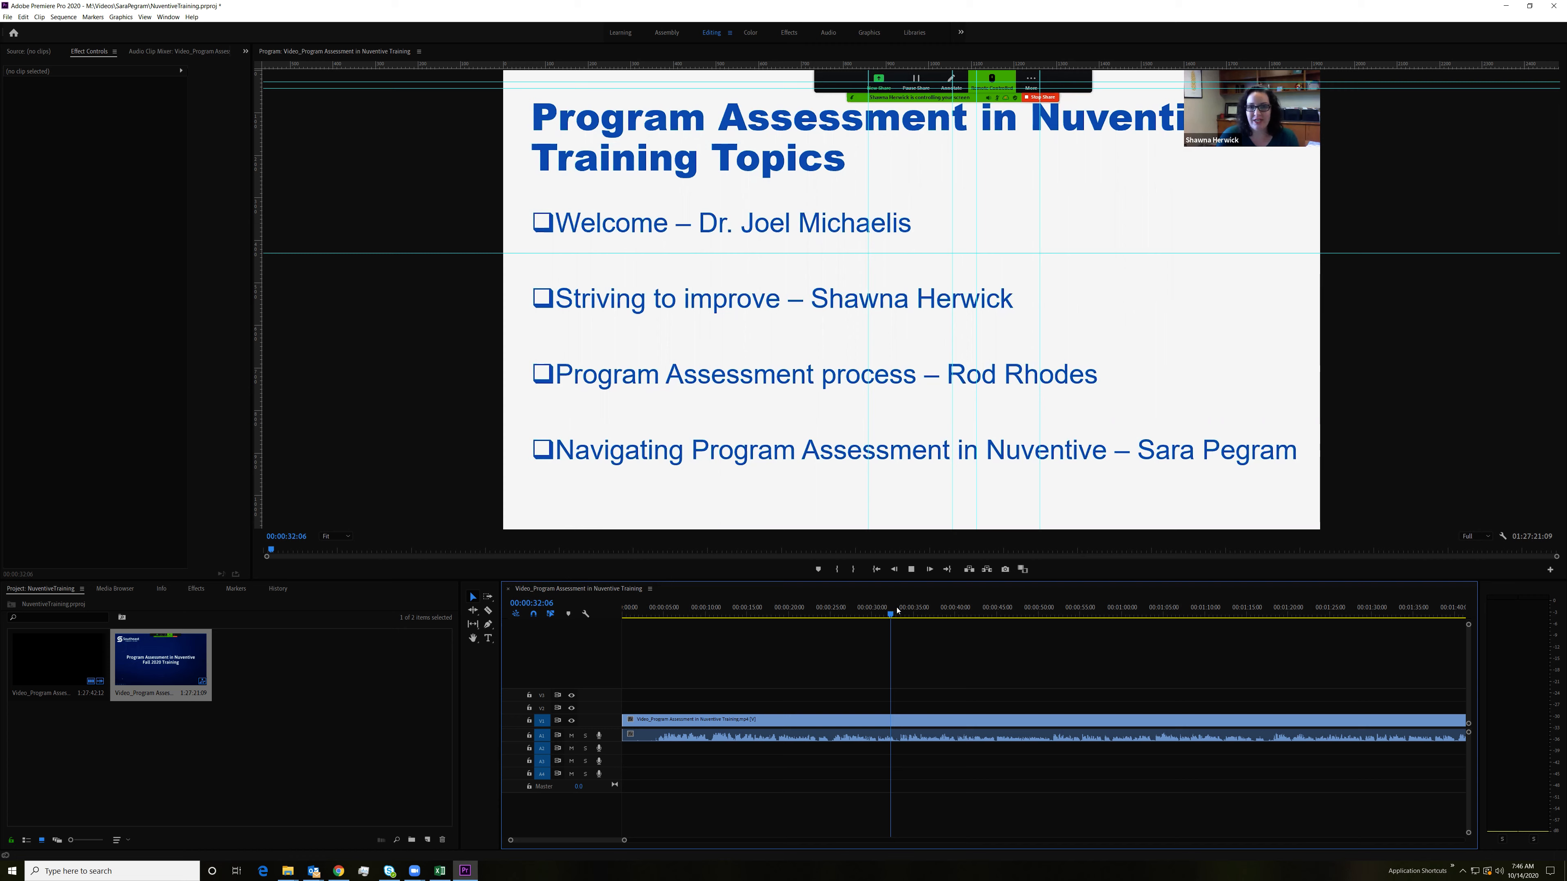
key(space)
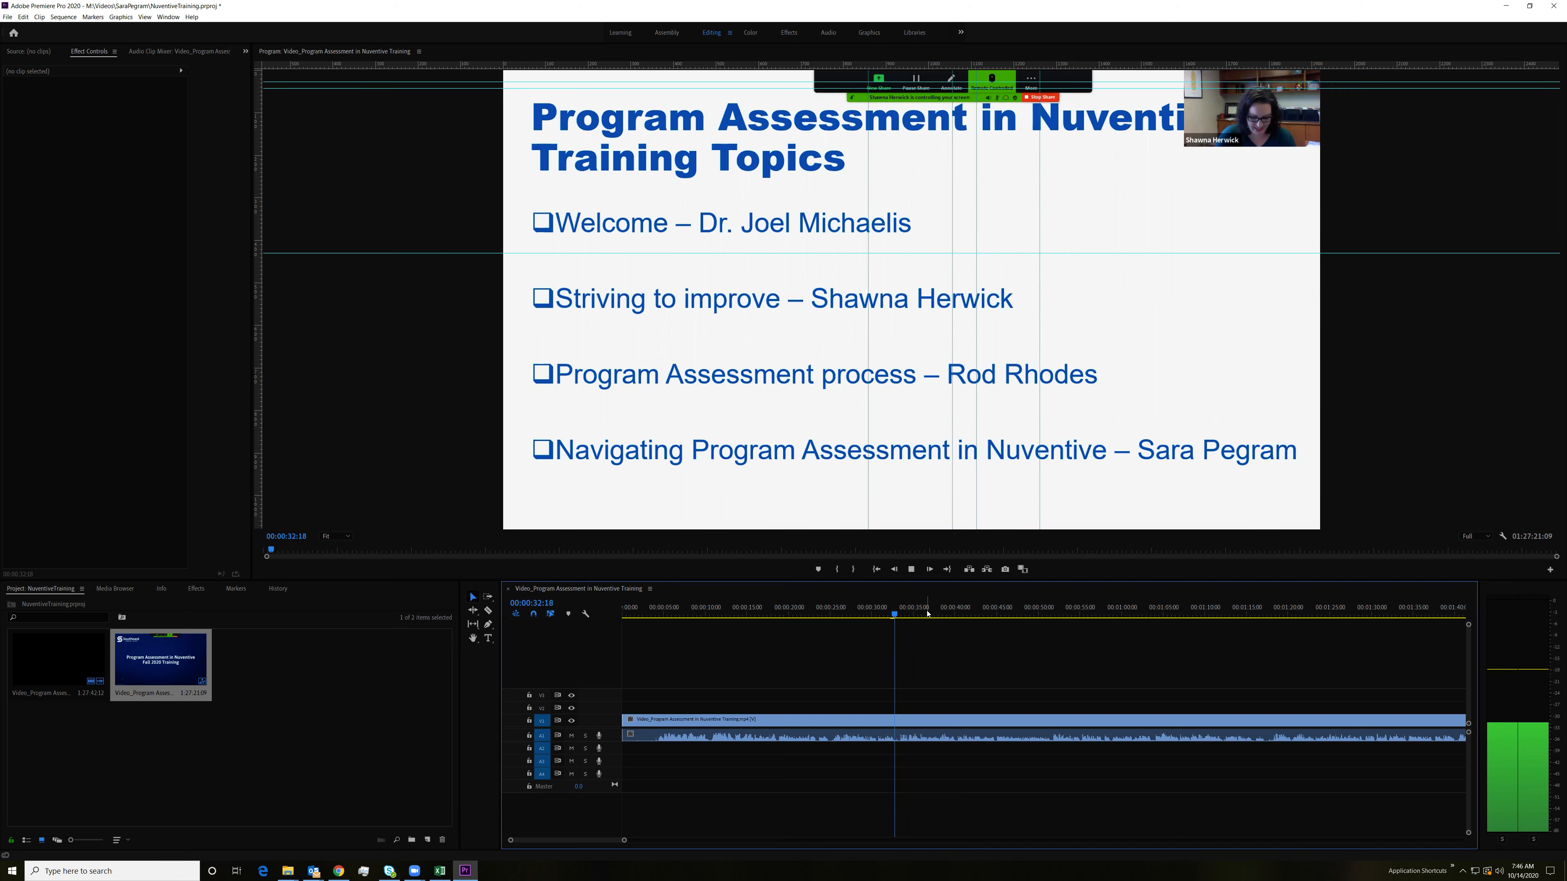
click(926, 610)
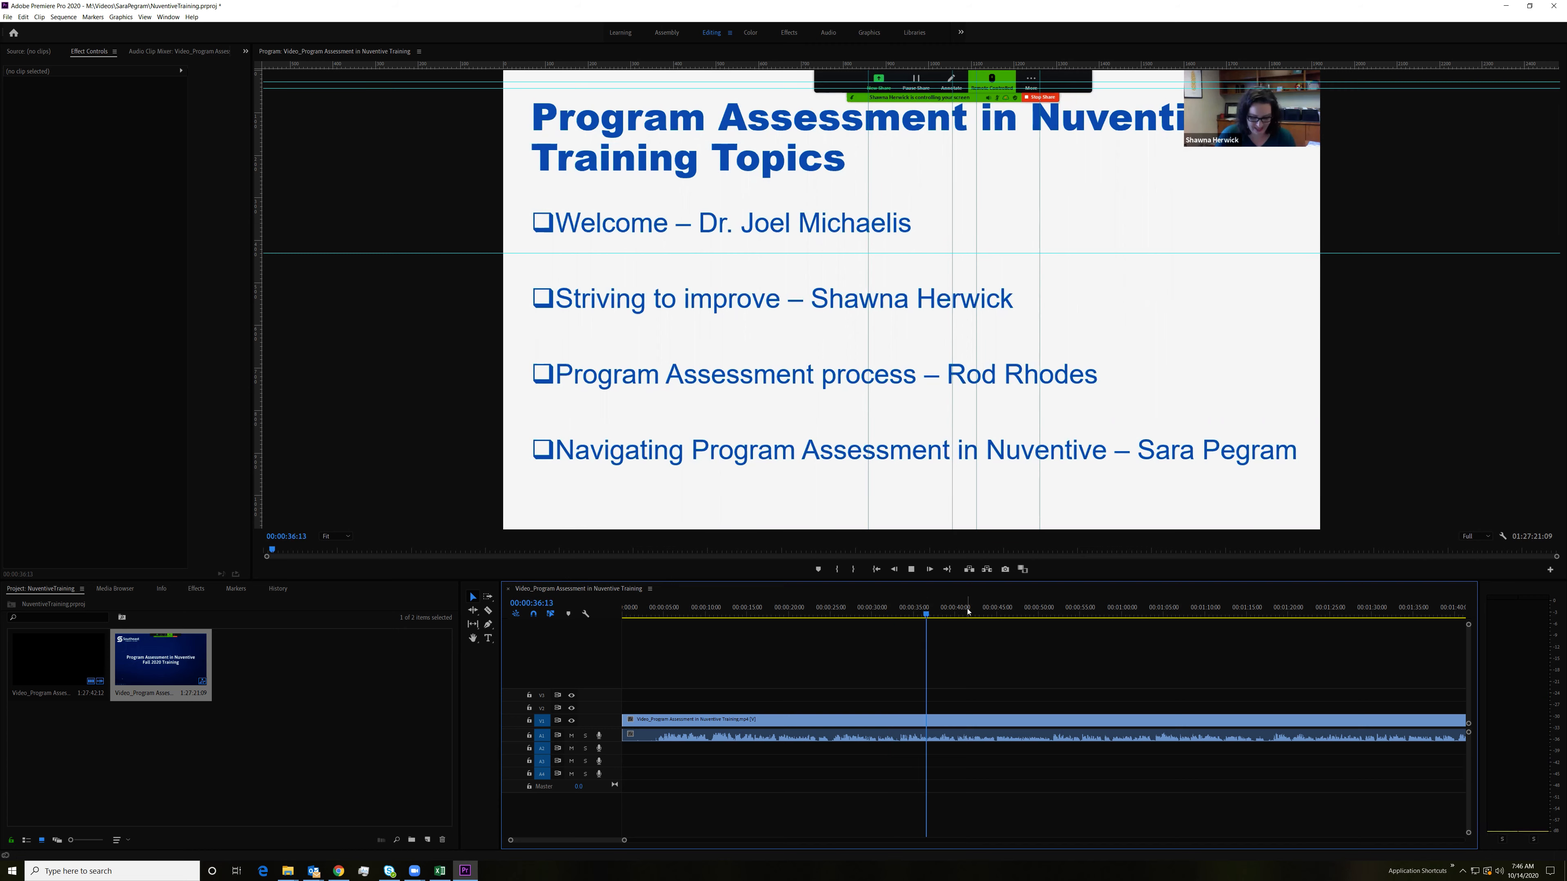
click(975, 611)
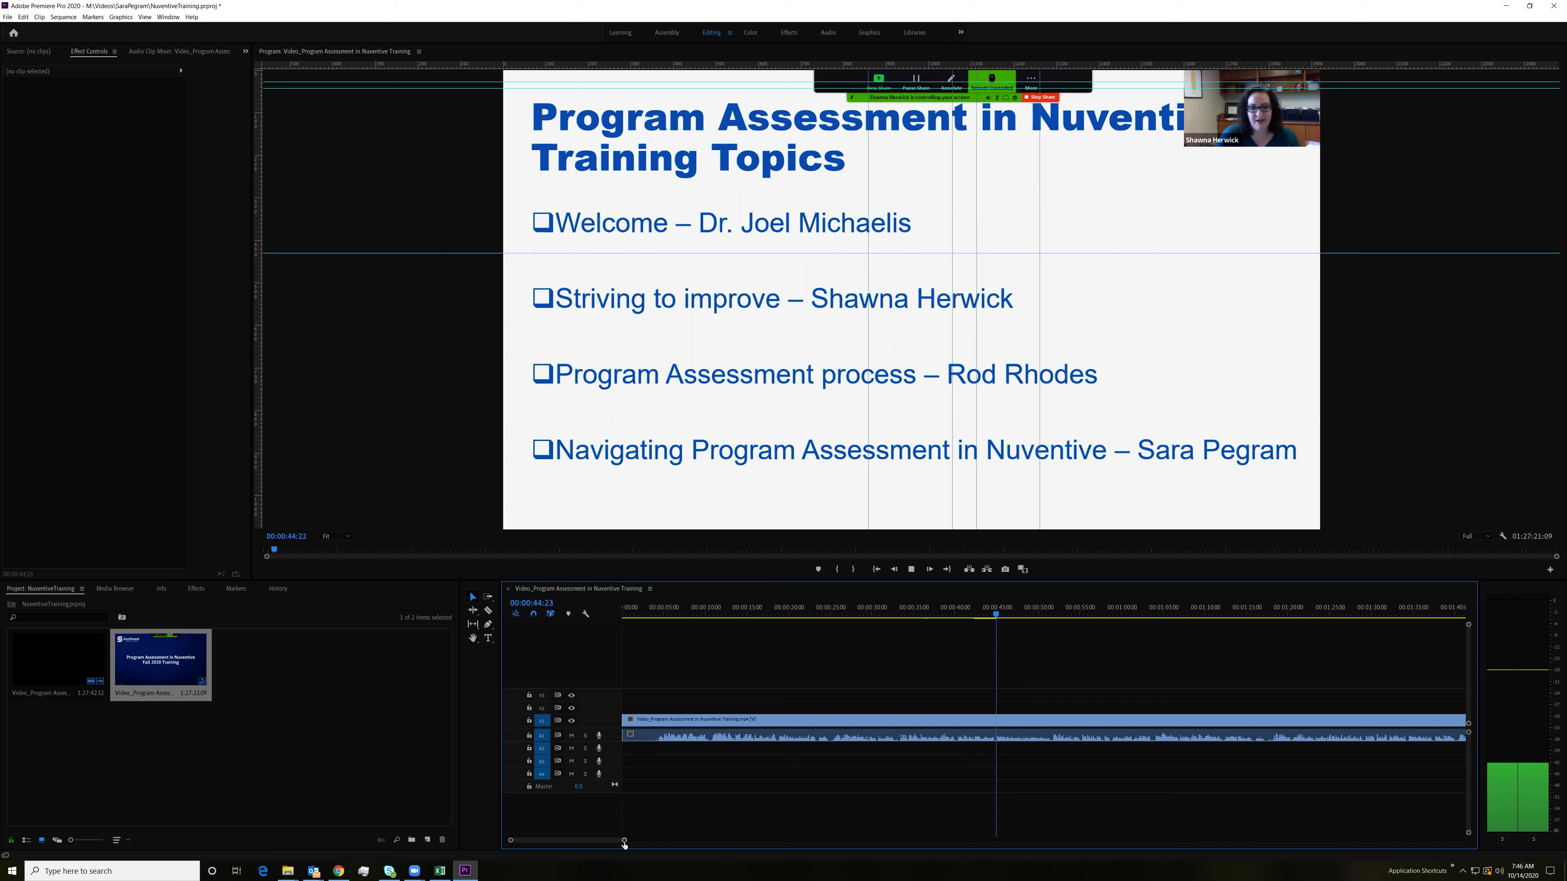
Step: Stop playback and send the training video clip's audio from the timeline to Adobe Audition for editing
drag(624, 841, 1348, 873)
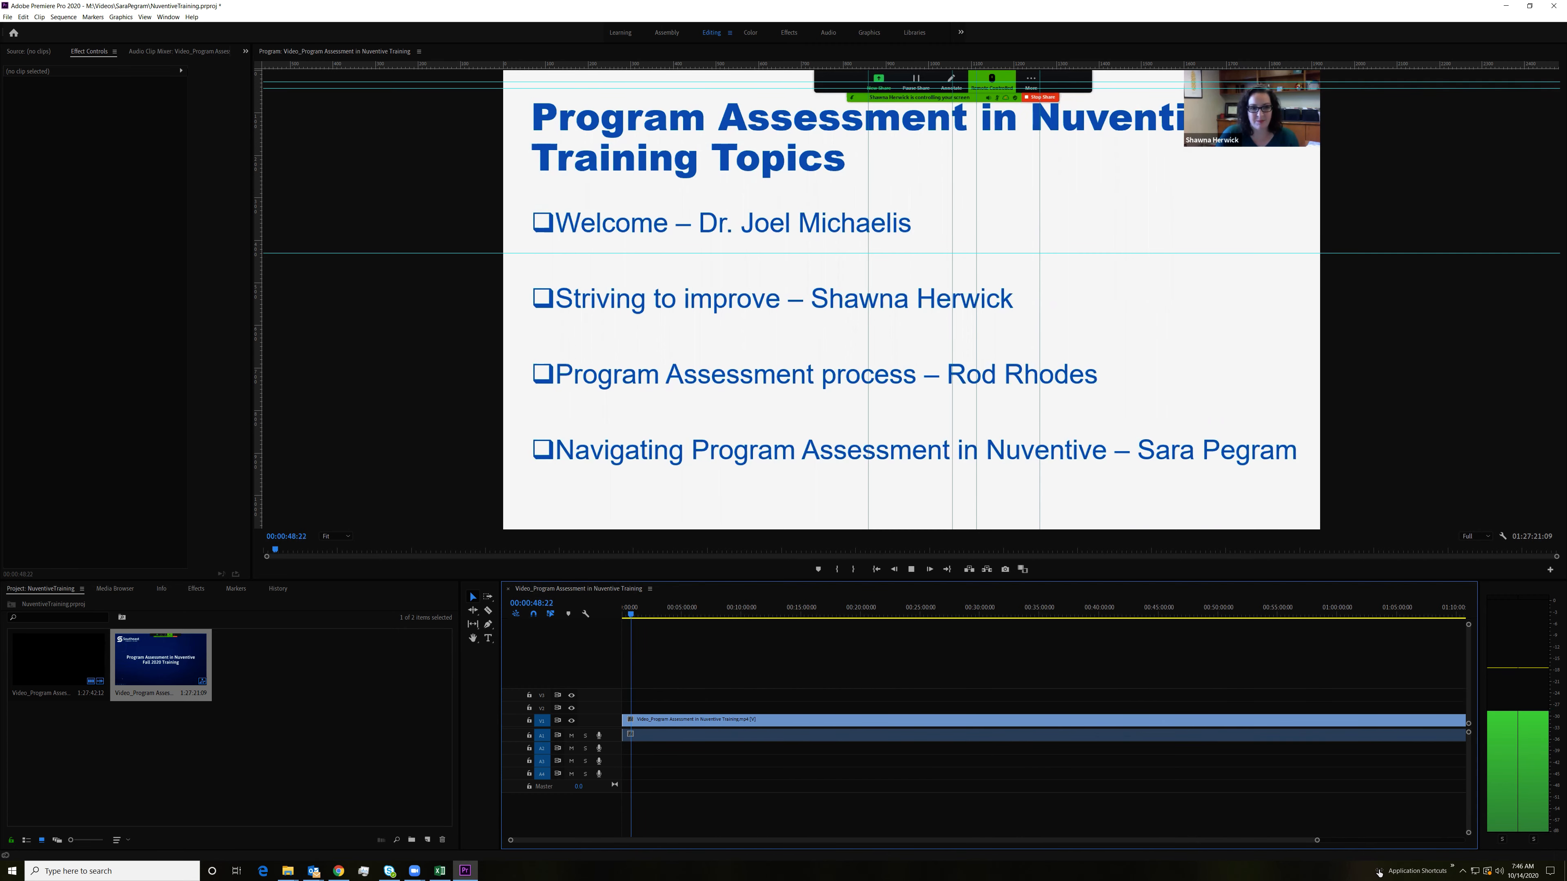
key(space)
click(655, 728)
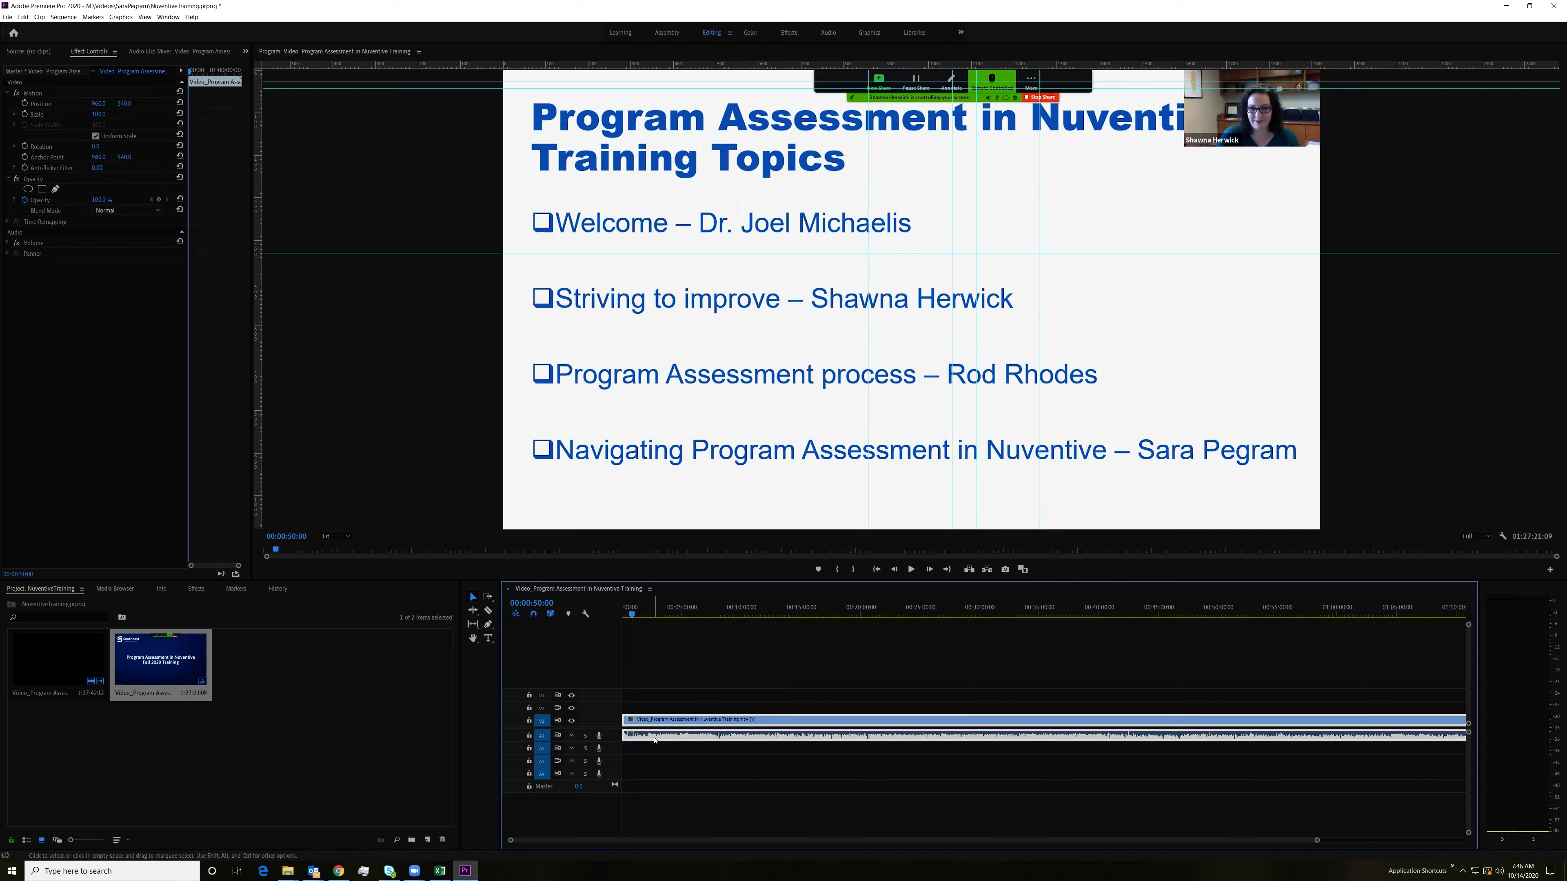
right_click(655, 734)
click(696, 414)
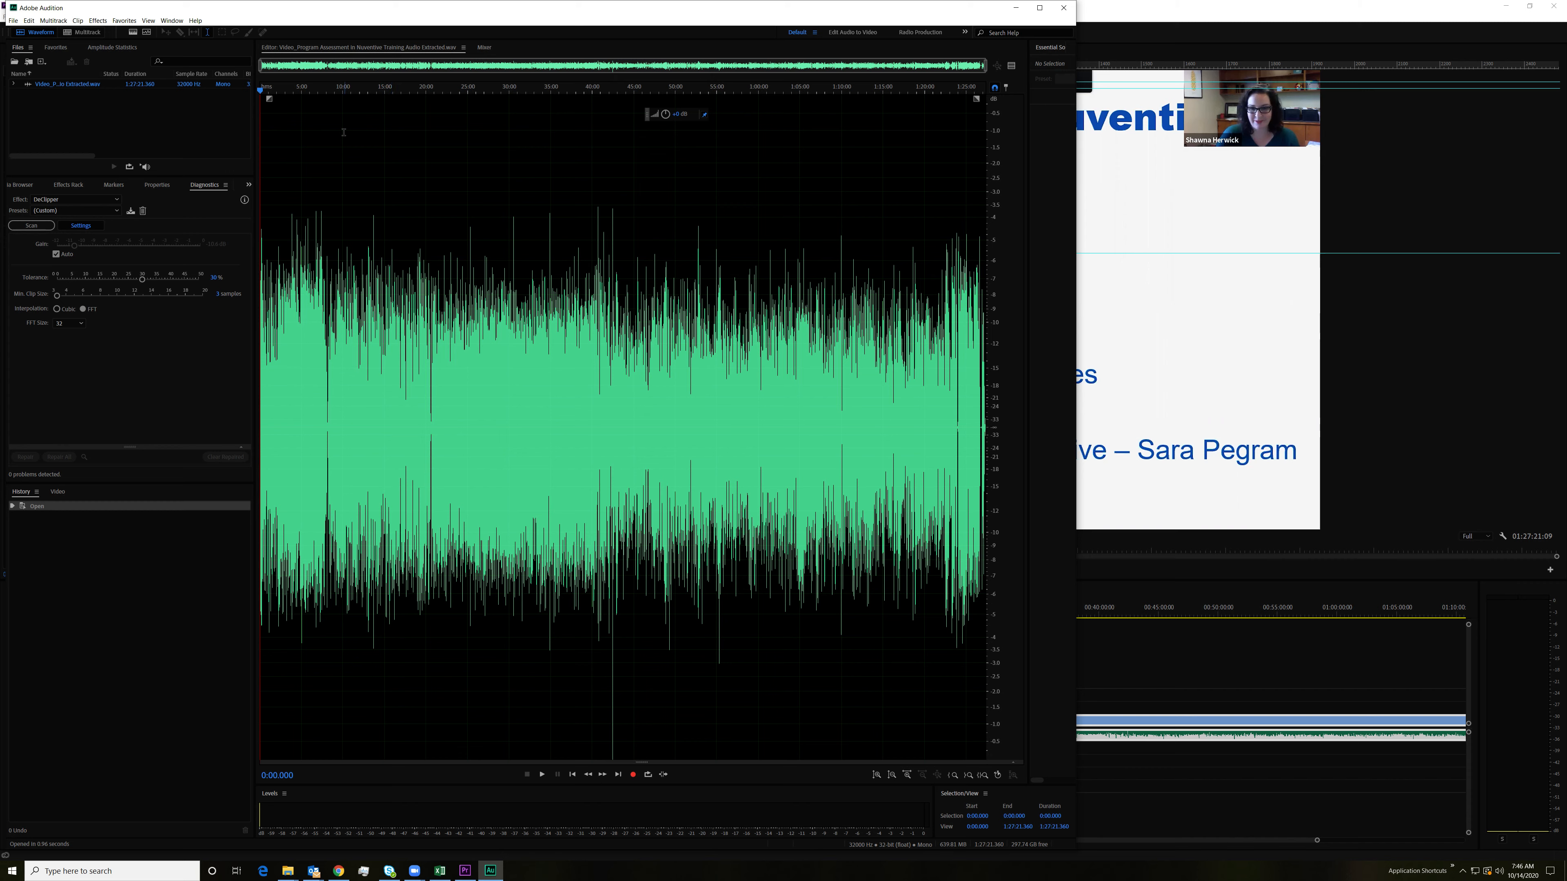
Step: Listen to the extracted audio at several points between about 2:27 and 16:45 to judge its levels
key(space)
drag(276, 94, 281, 94)
key(space)
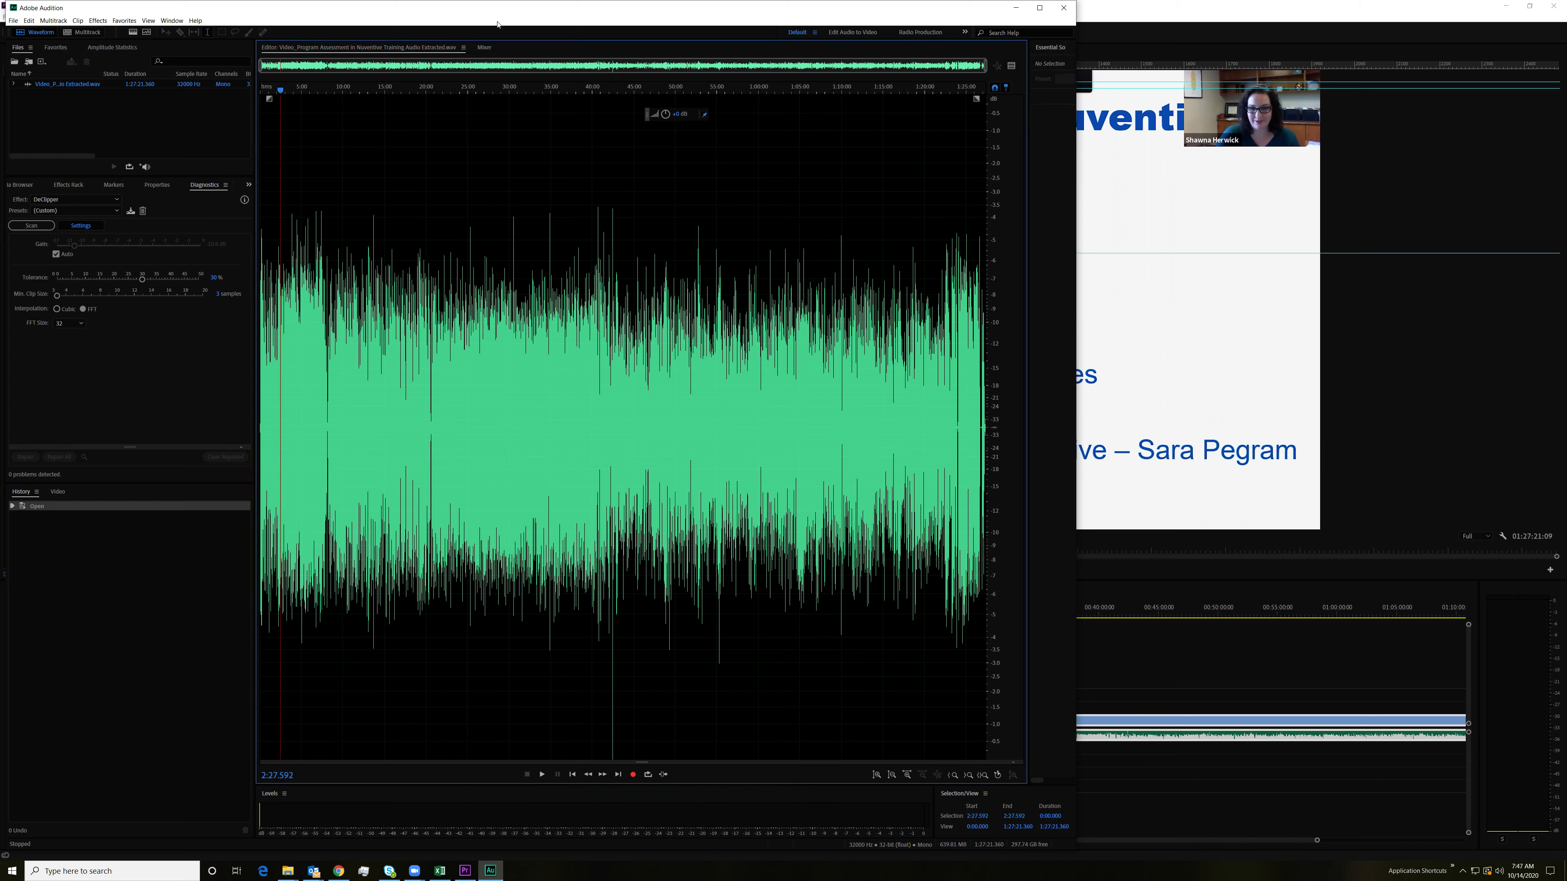
drag(486, 23, 626, 20)
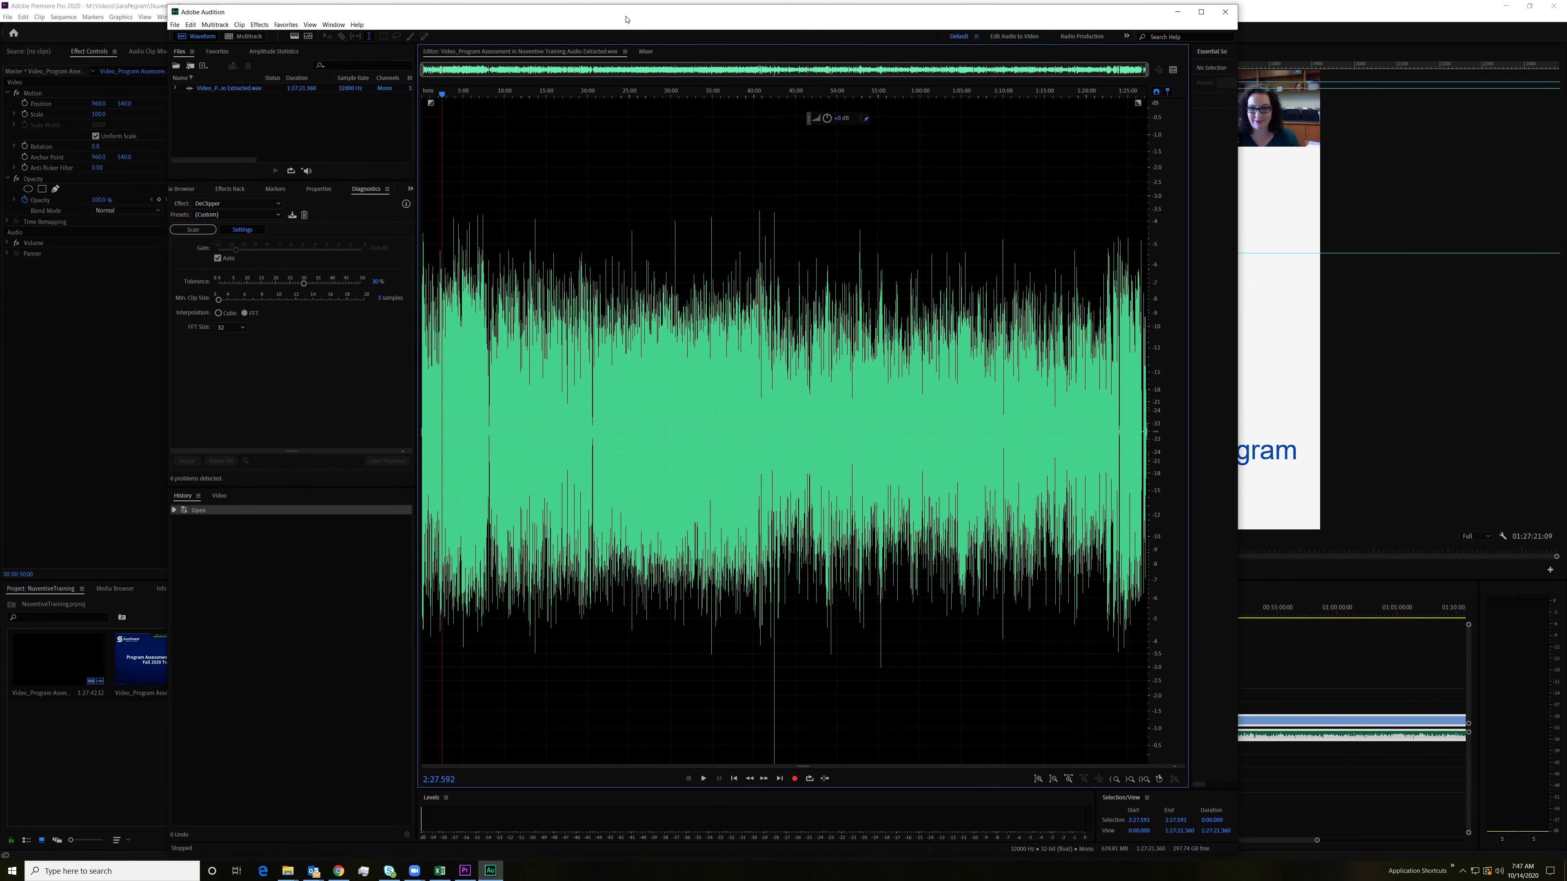
key(space)
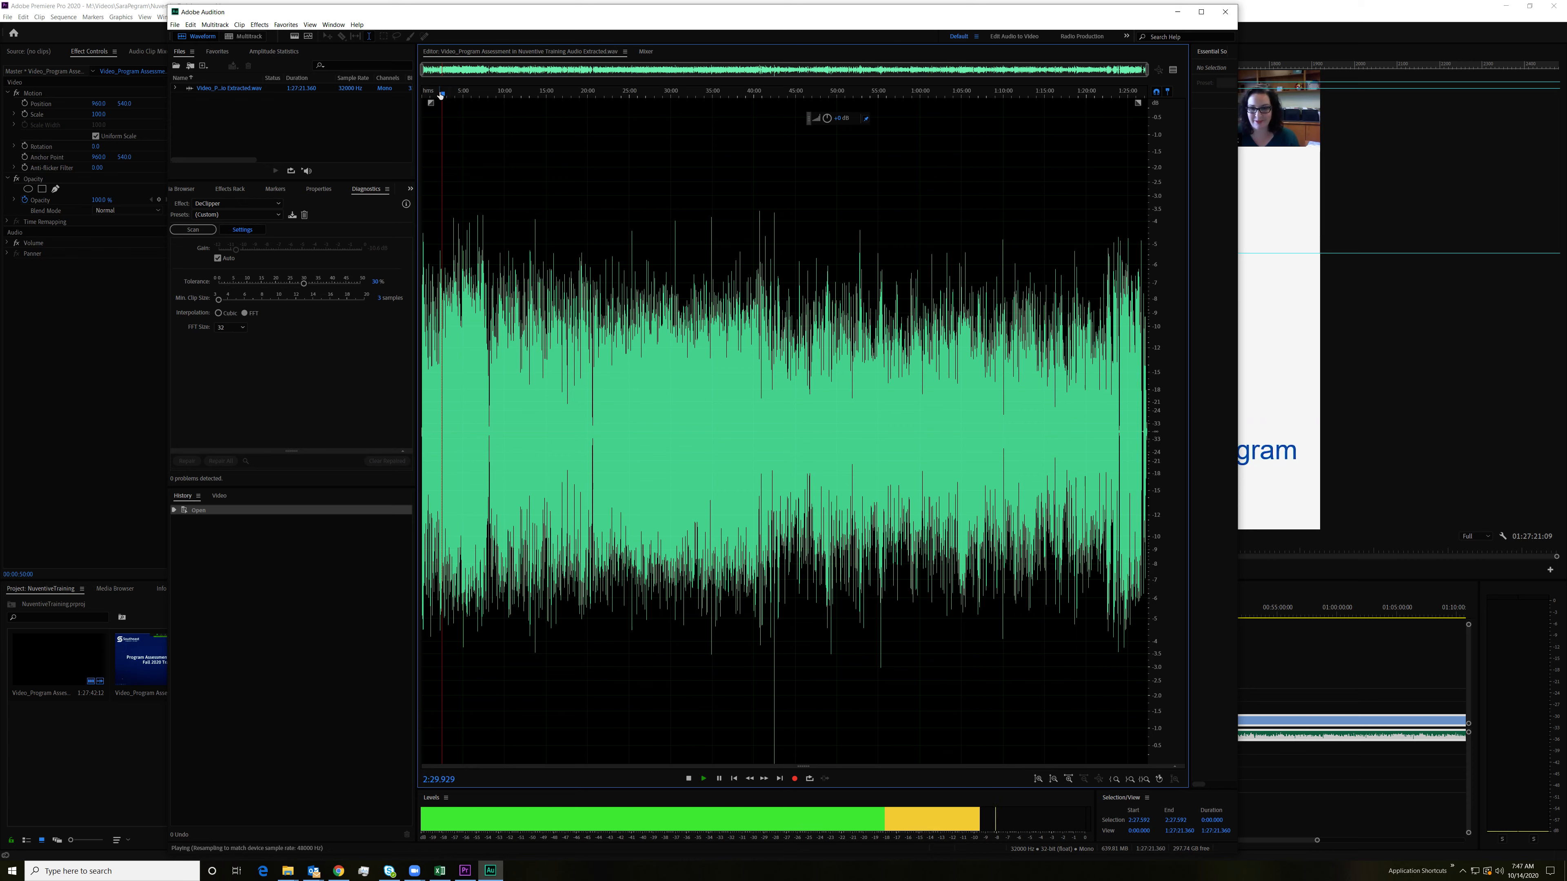
click(458, 95)
click(468, 97)
click(559, 109)
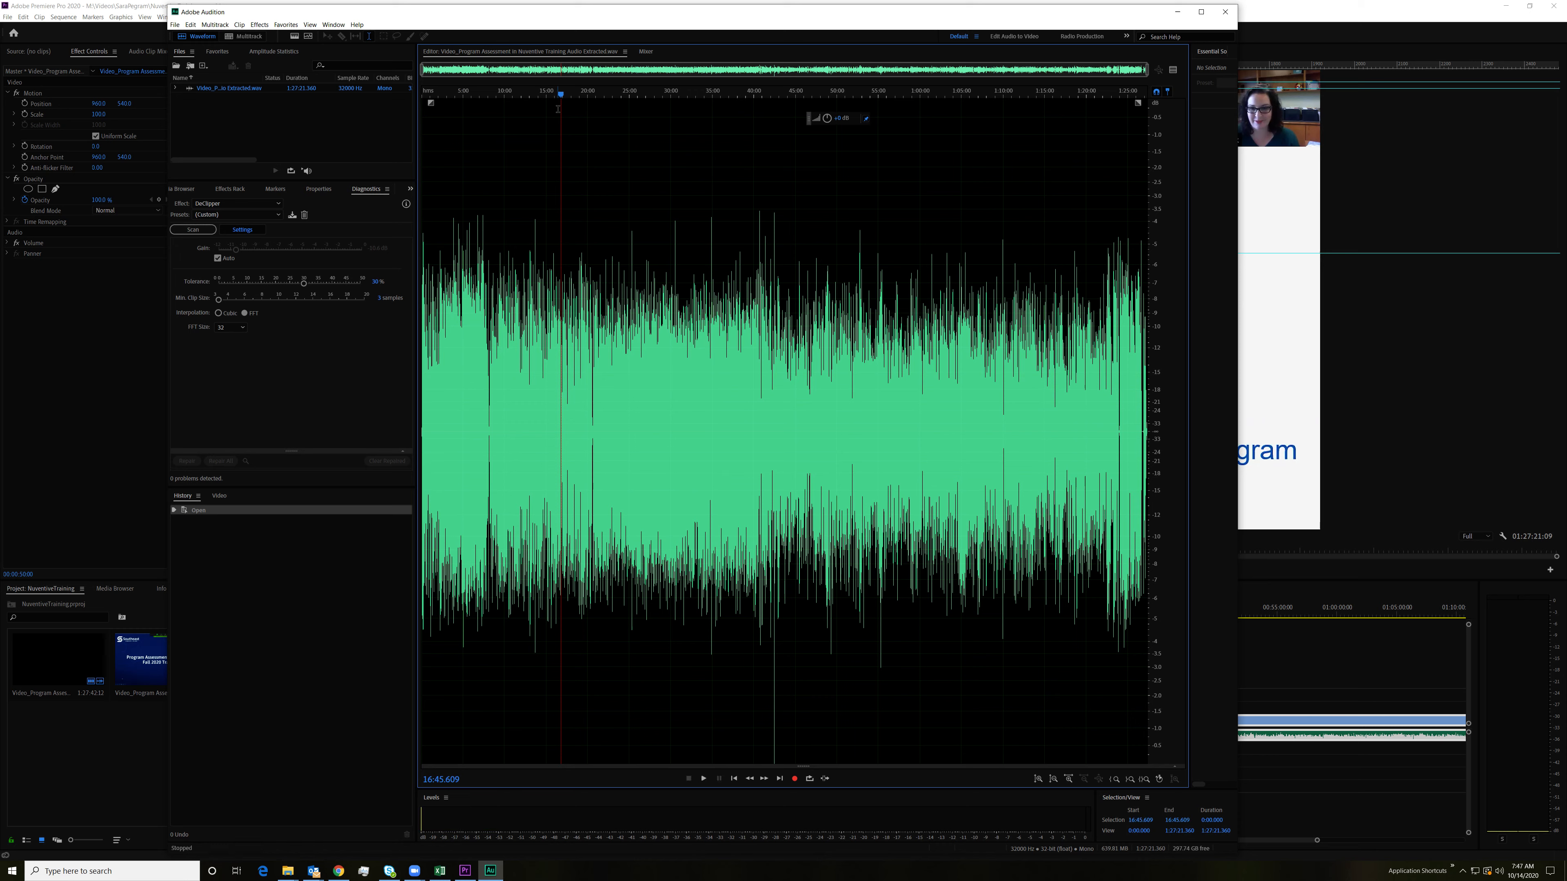
key(space)
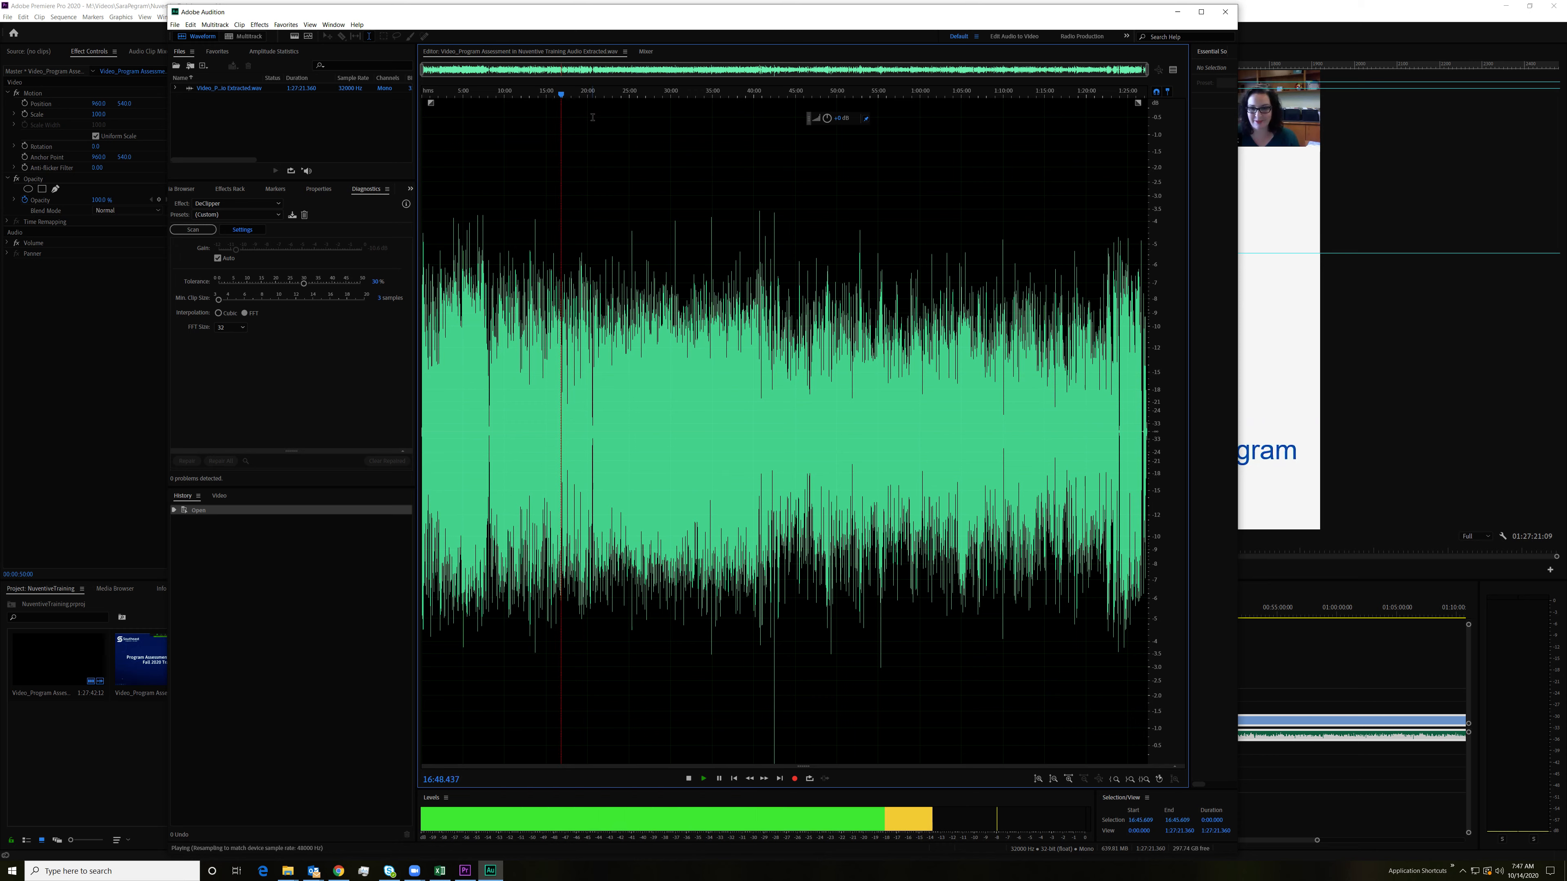
key(space)
Step: Select the entire waveform and open the Multiband Compressor effect for it
key(ctrl+a)
click(259, 25)
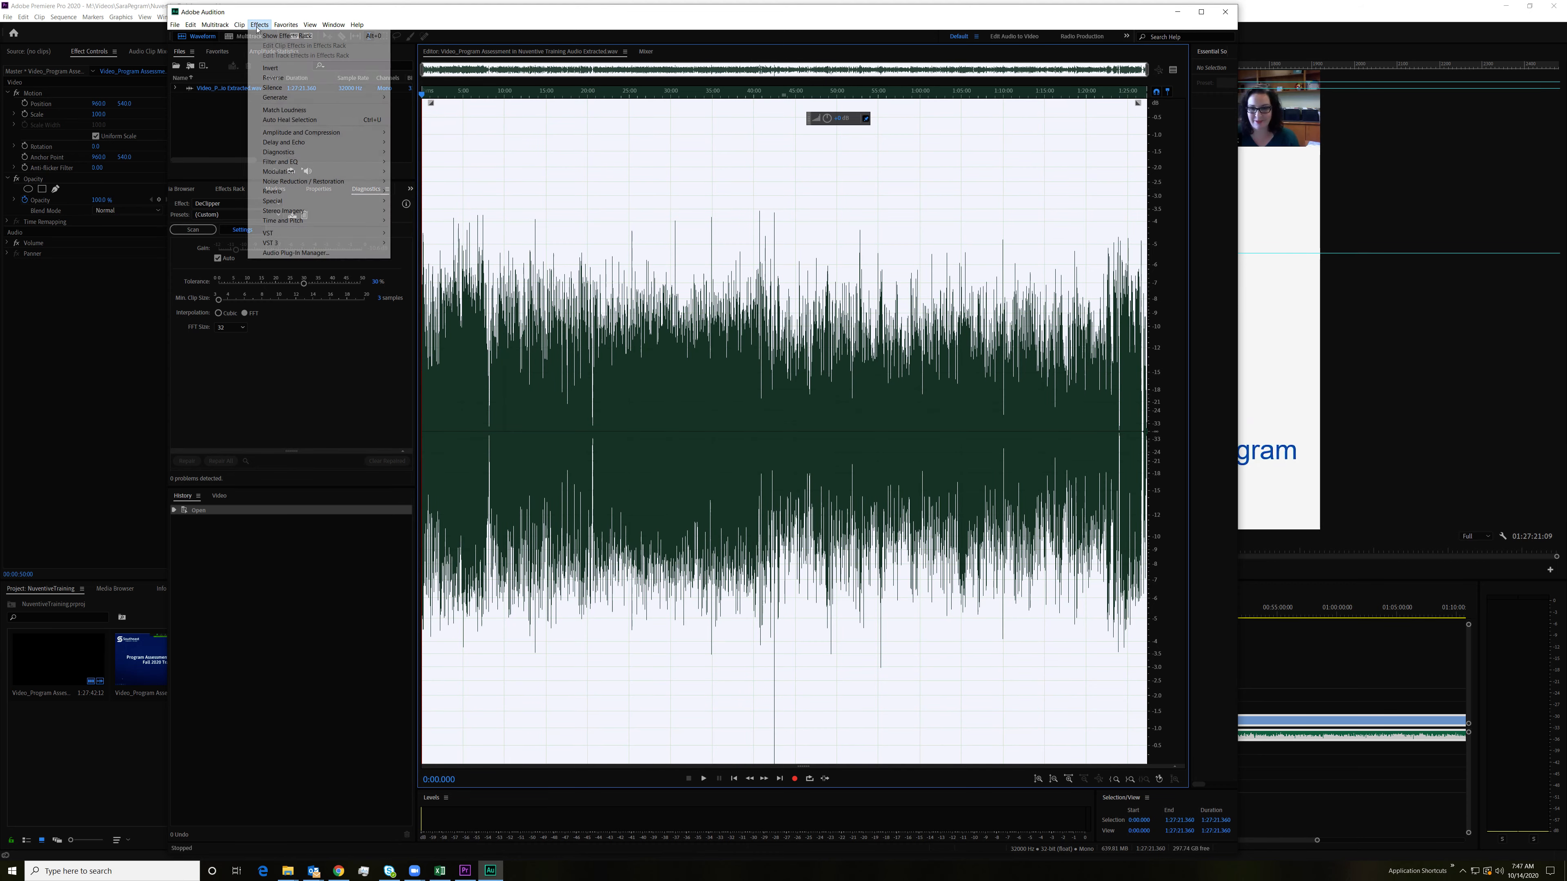
mouse_move(286, 25)
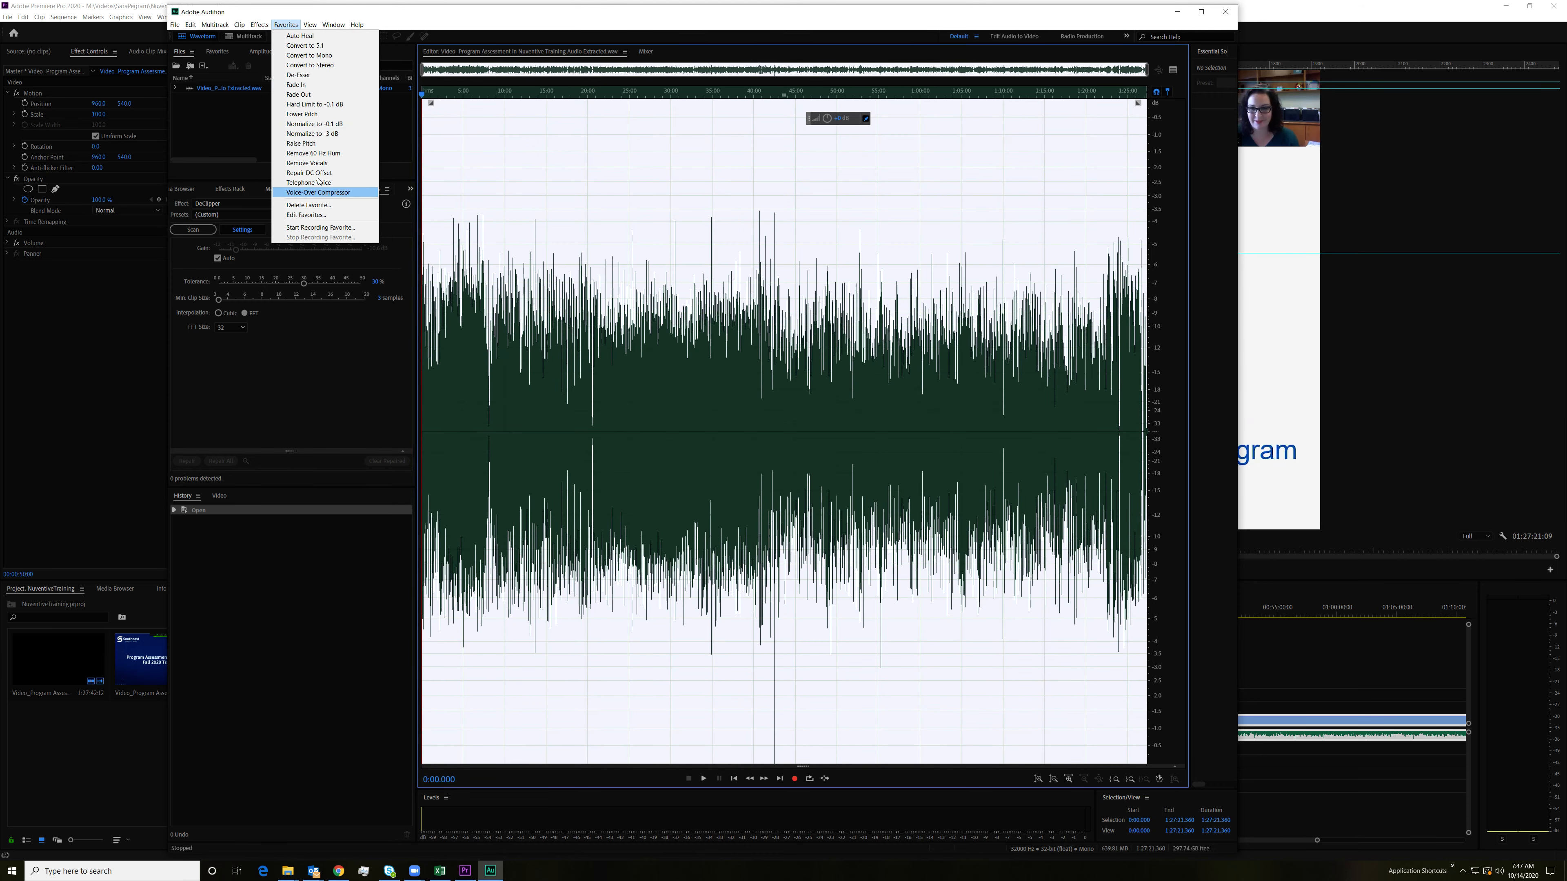
mouse_move(357, 139)
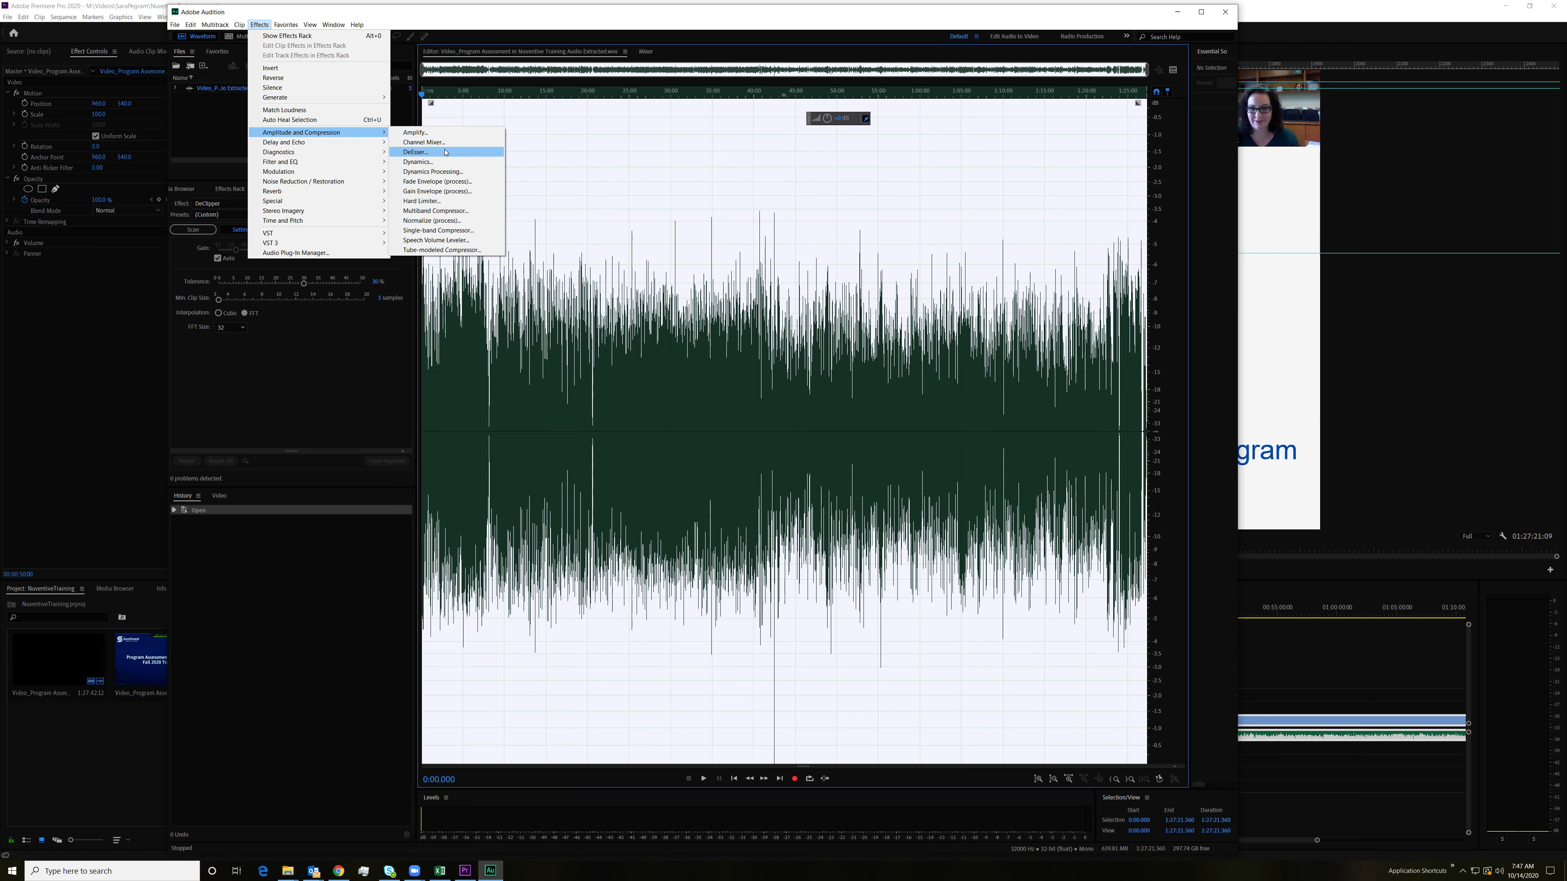
click(432, 210)
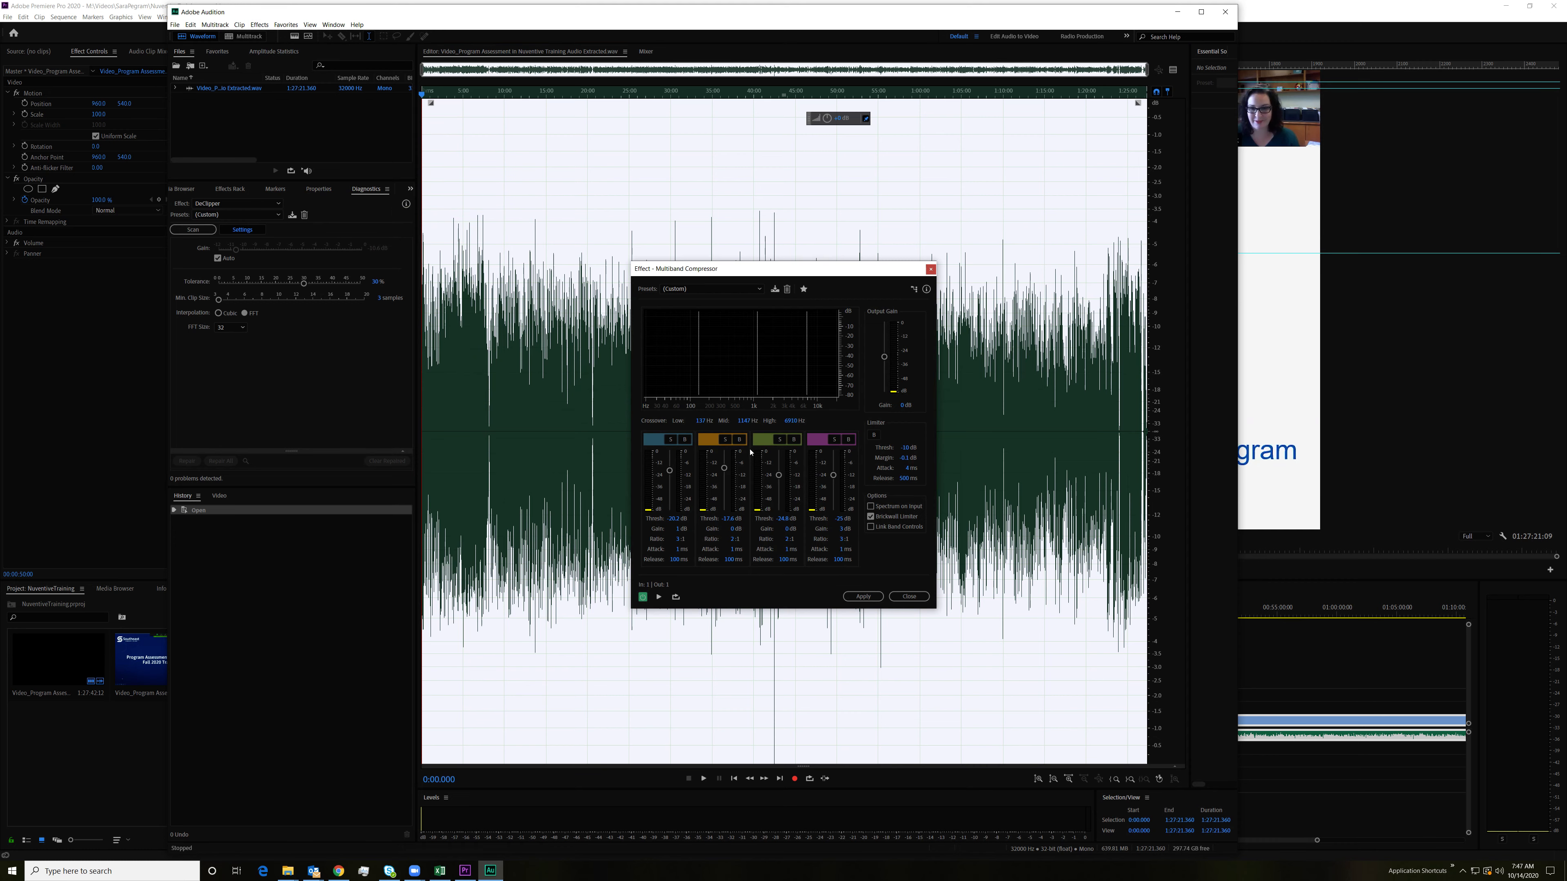
Step: Preview the Multiband Compressor around 13:52 with the effect switched off and on, and apply it to the entire file
click(658, 597)
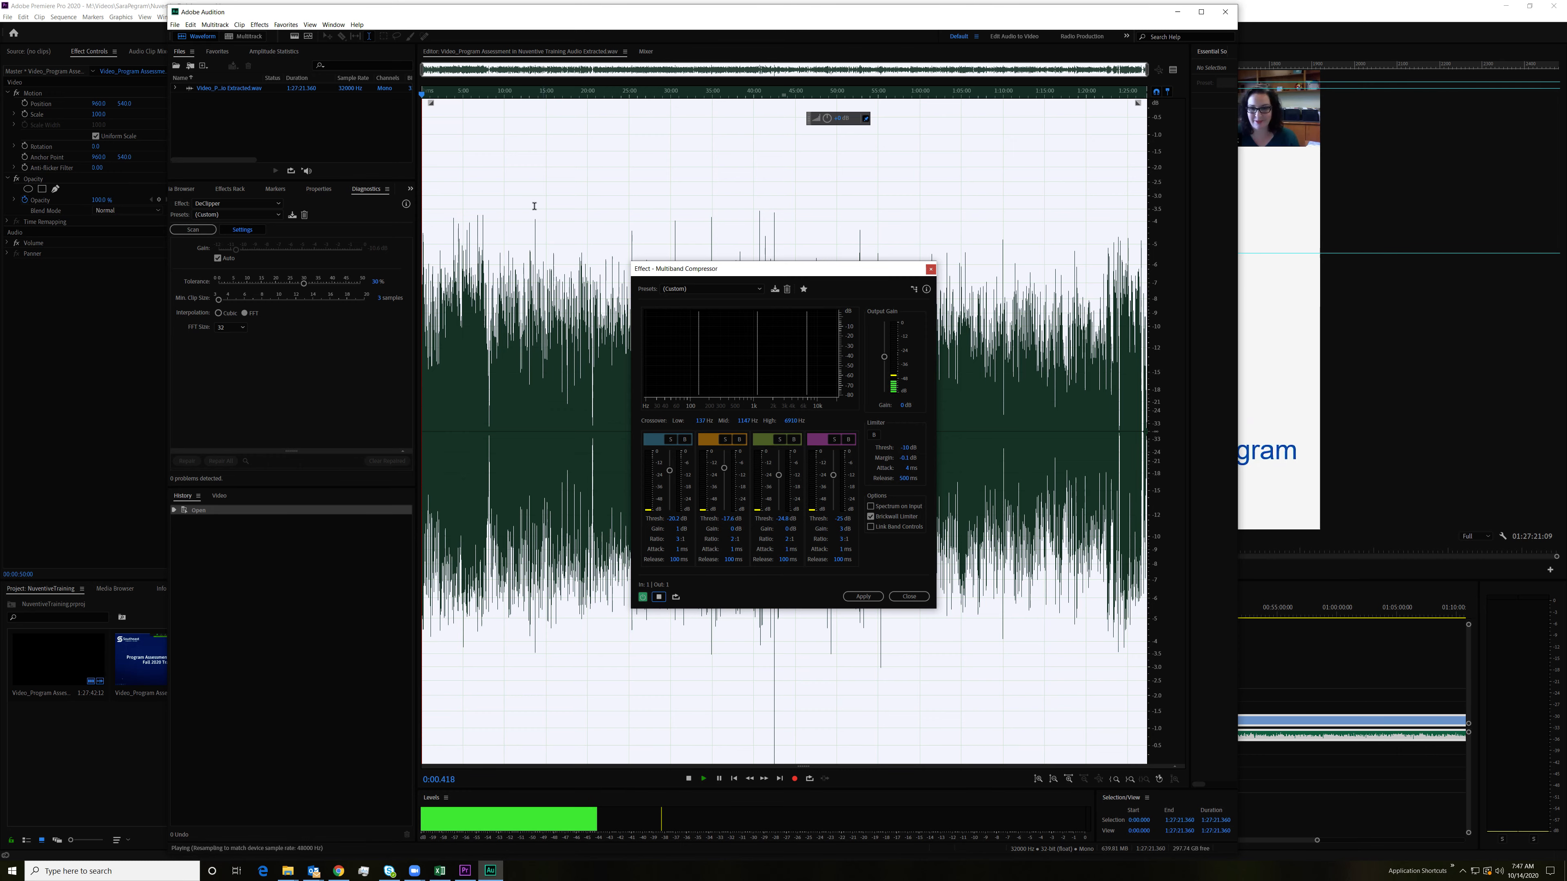
click(536, 160)
key(space)
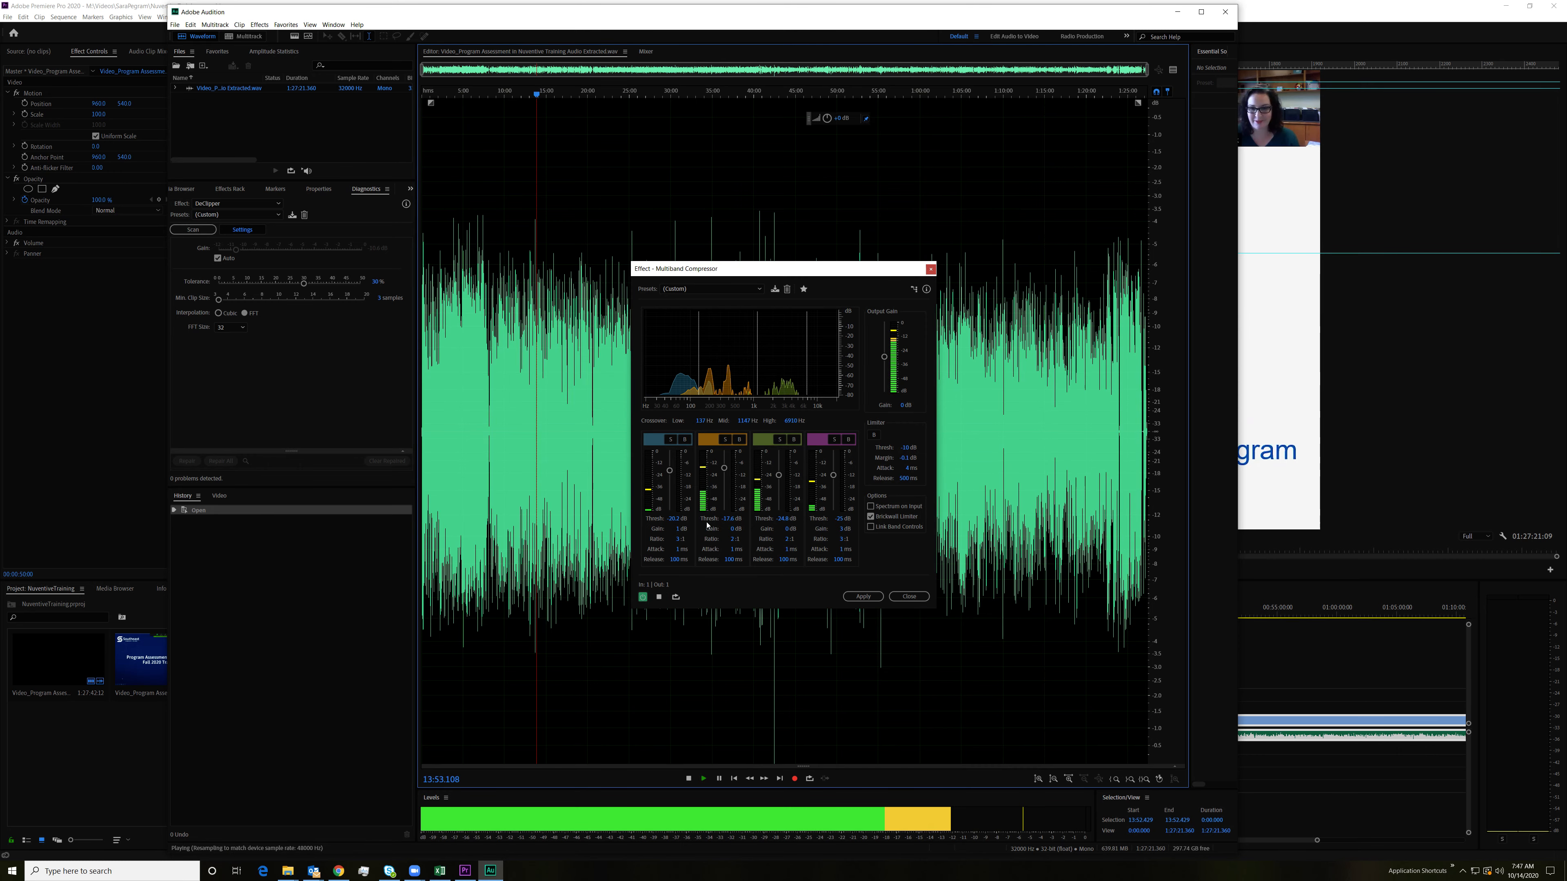
click(642, 597)
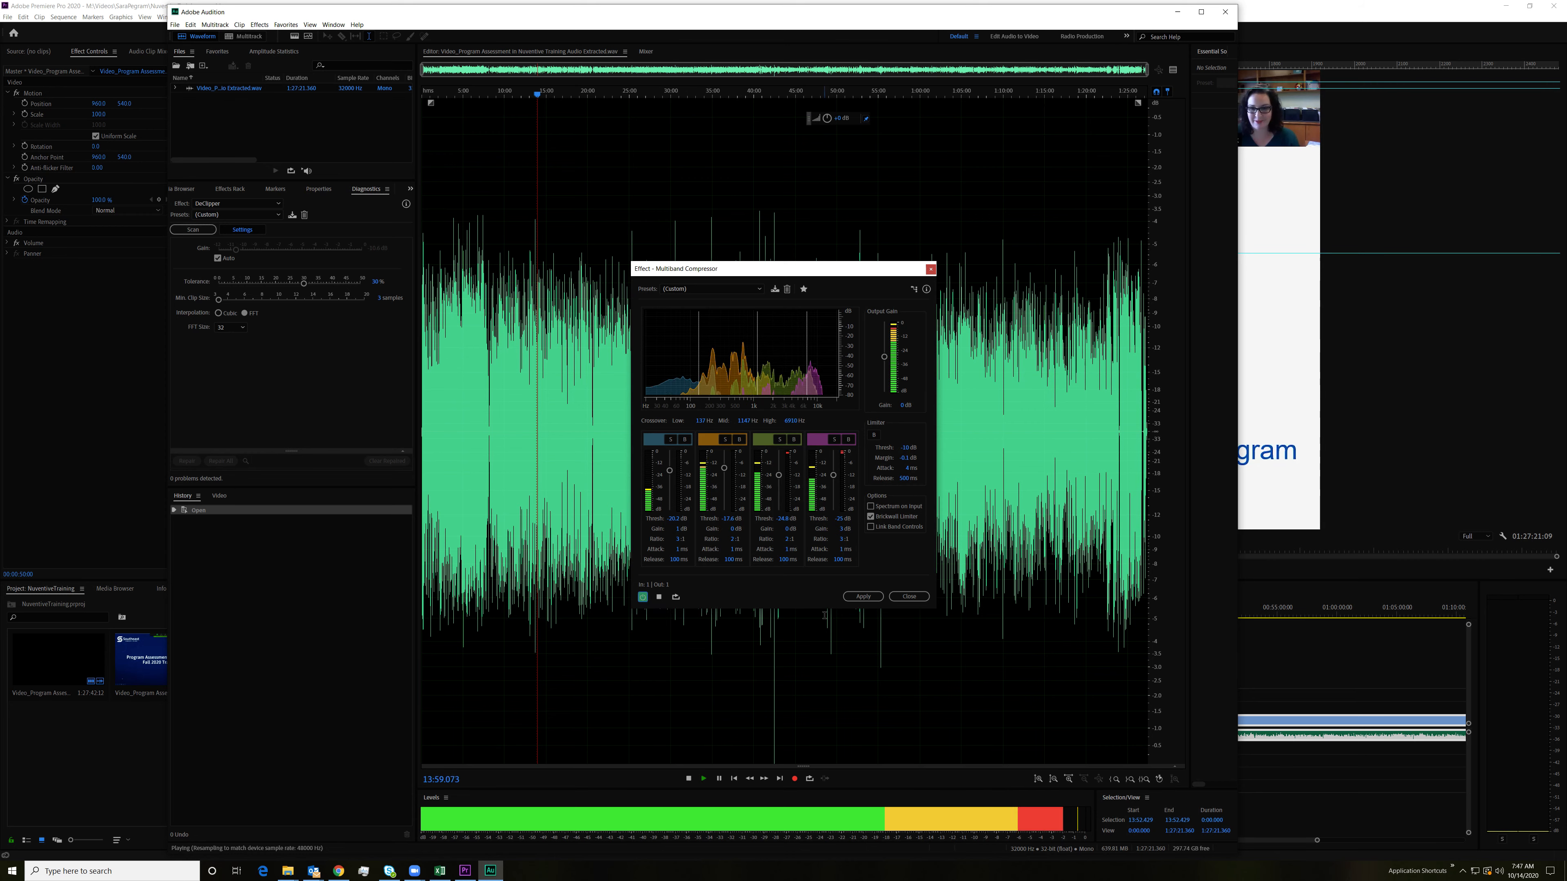
key(space)
click(863, 597)
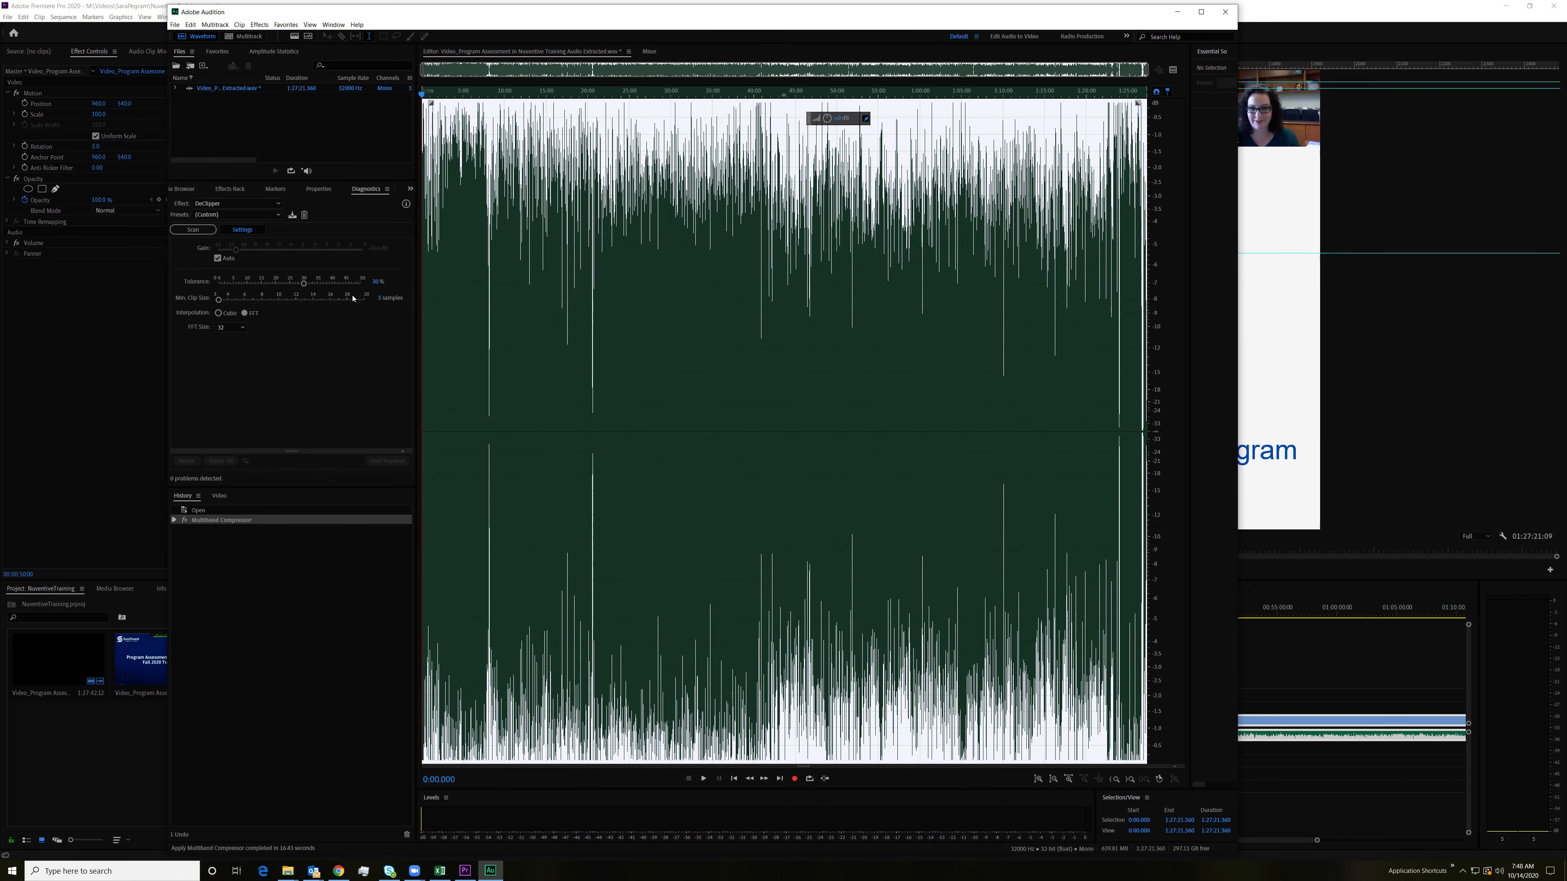
Step: Play the compressed audio from the 30-minute mark and slightly lower the volume of the entire waveform
click(671, 407)
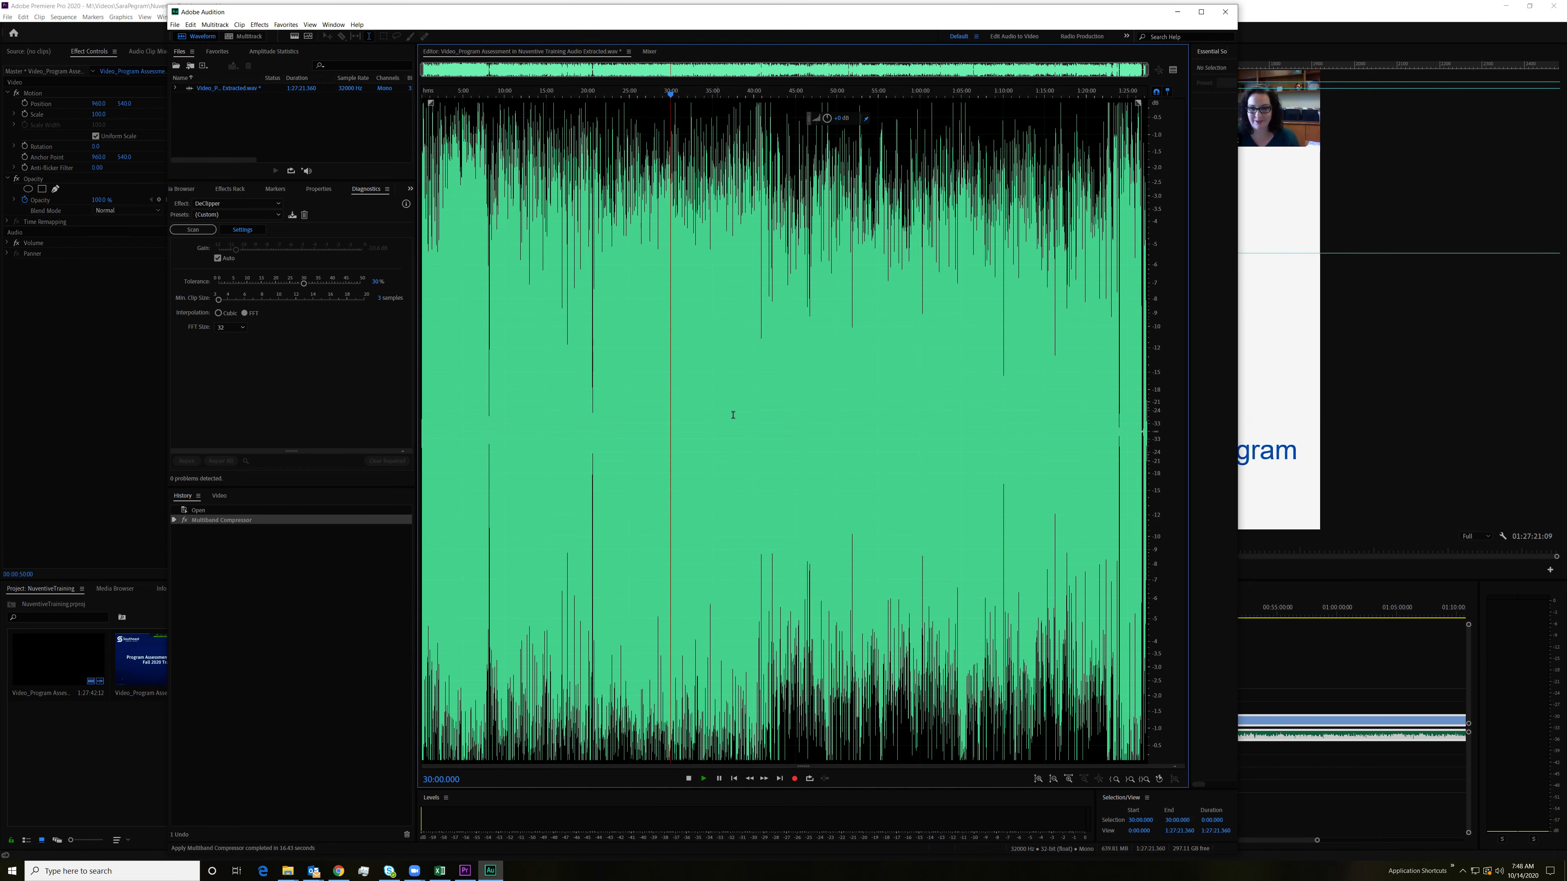
key(space)
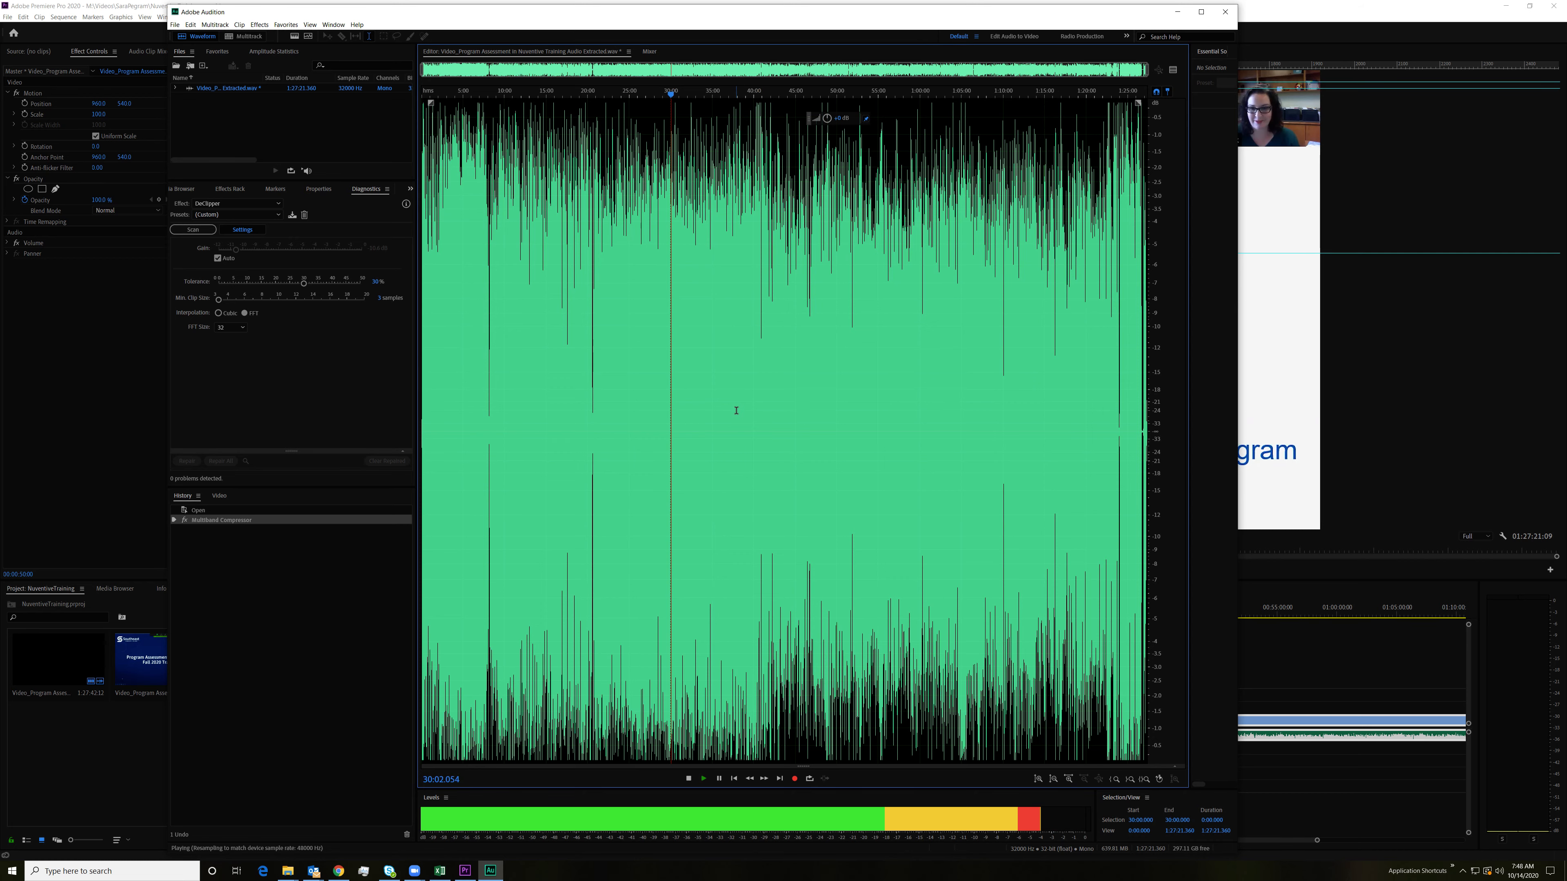
key(space)
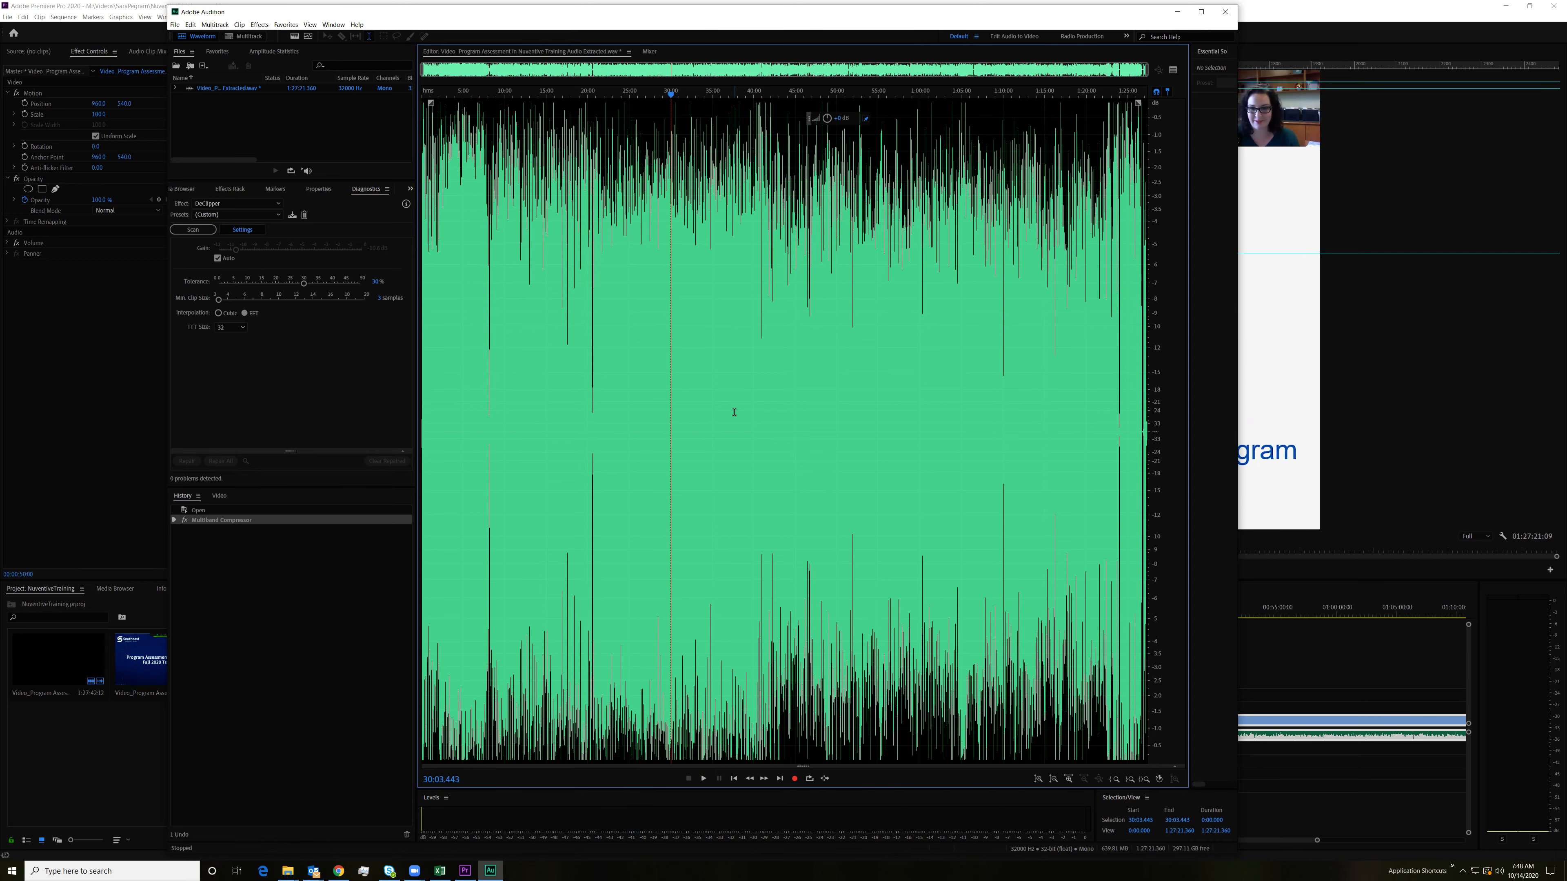
key(ctrl+a)
drag(828, 124, 822, 117)
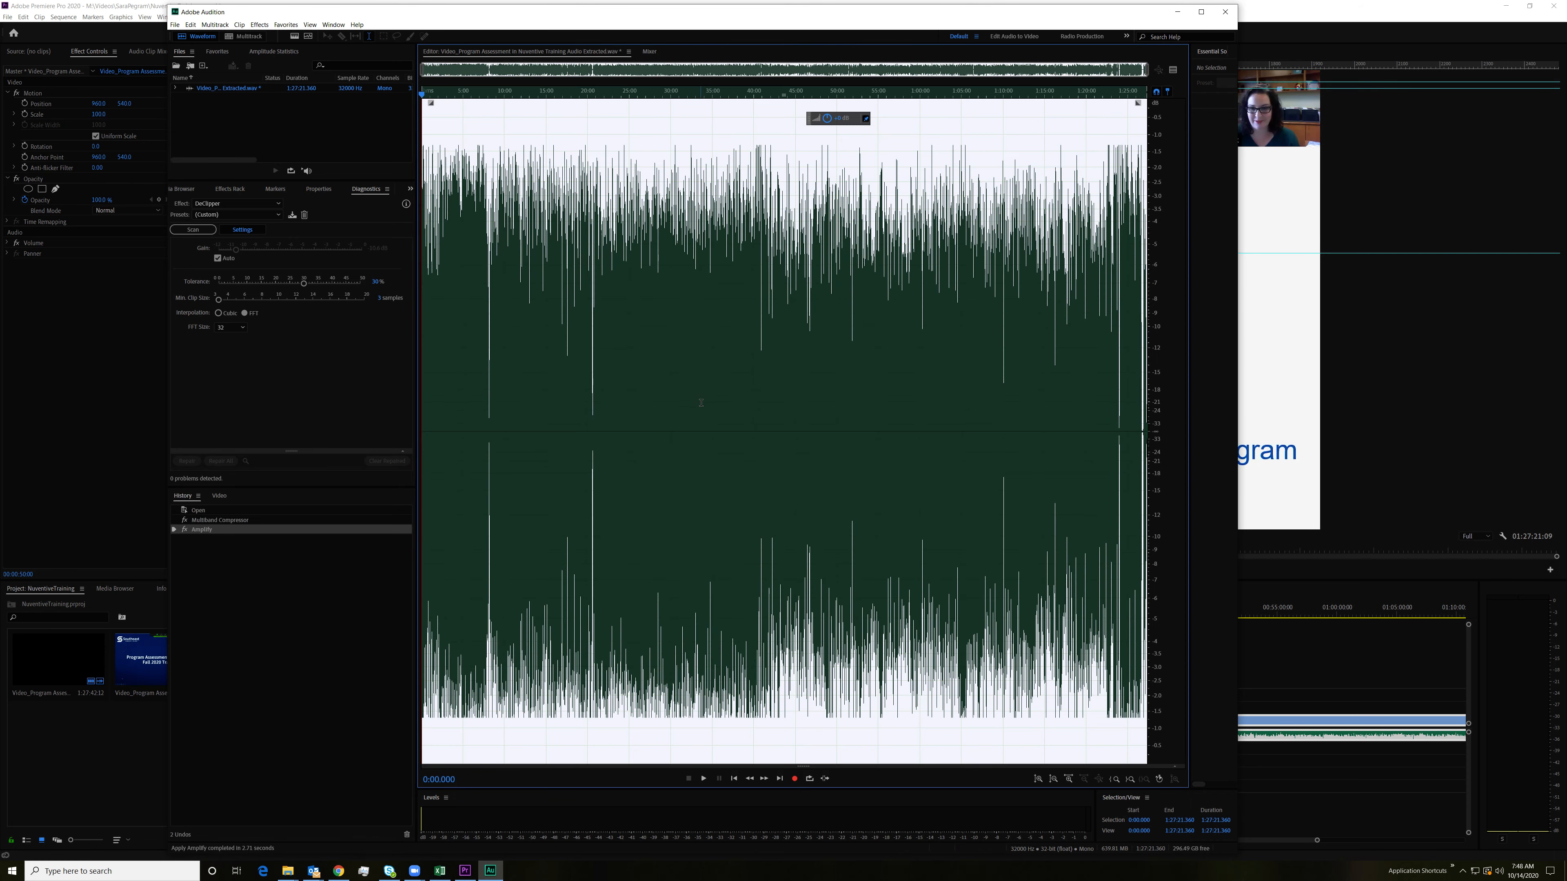
Step: Listen to the processed audio at several points between about 33:38 and 1:23:12 to check the levels
click(701, 399)
key(space)
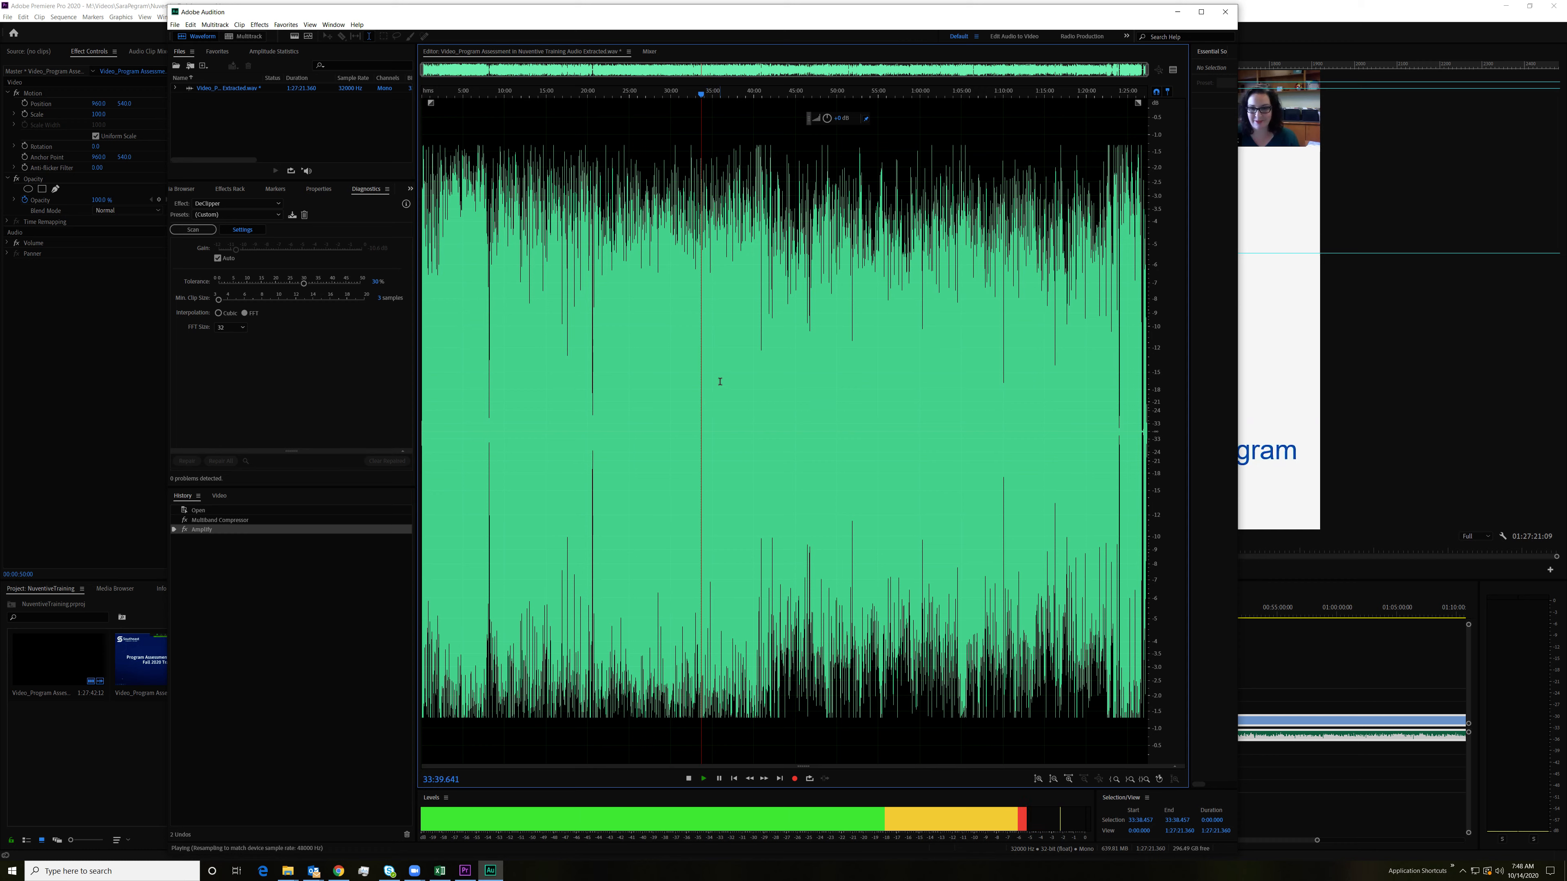
click(733, 374)
click(791, 359)
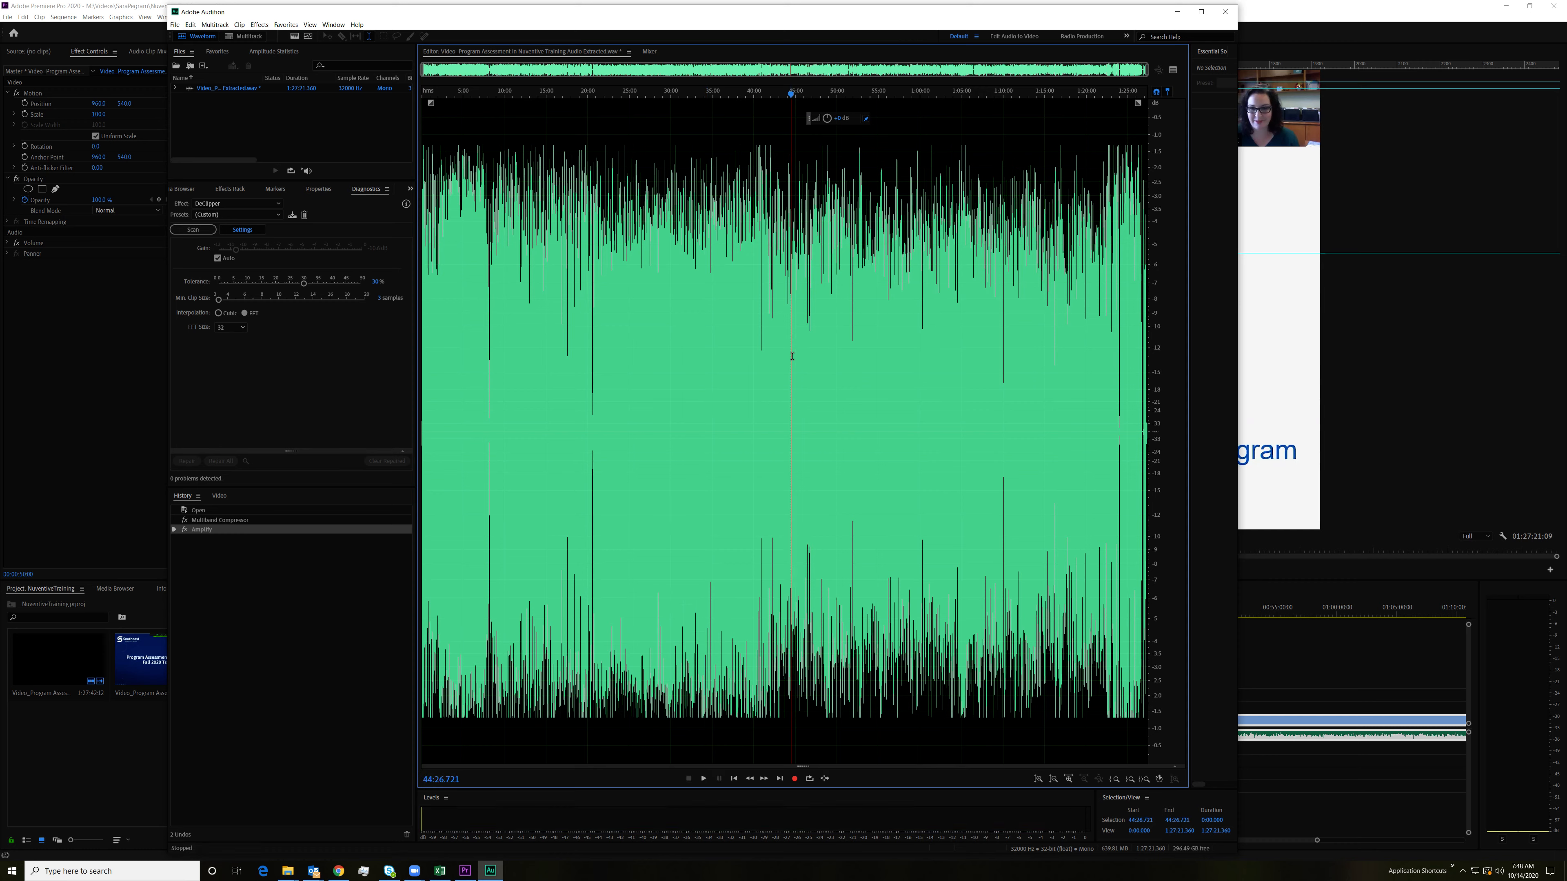
click(888, 355)
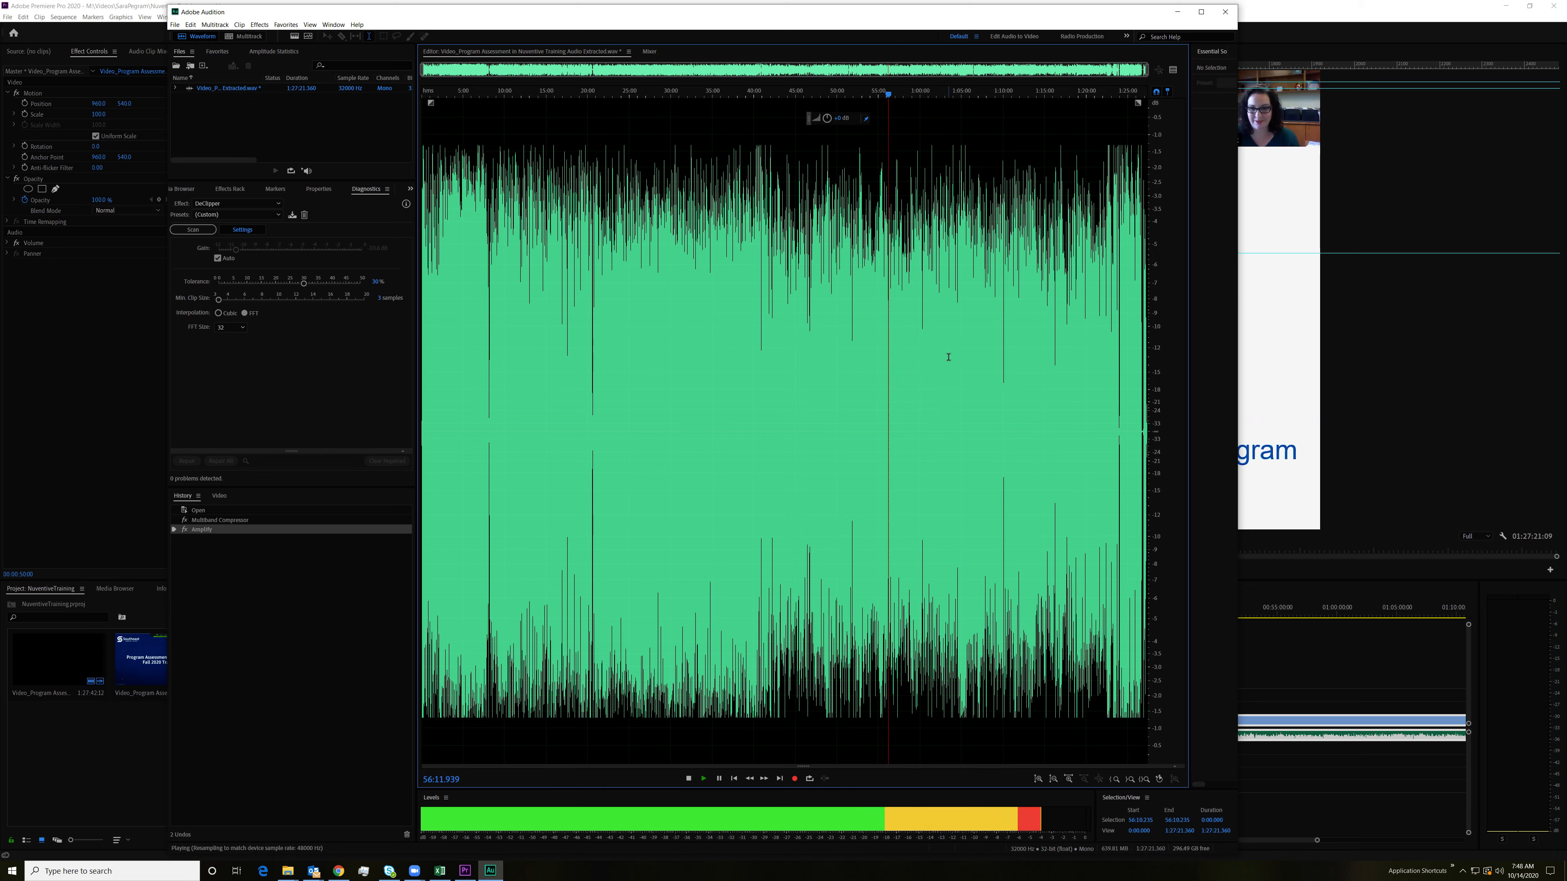
click(965, 349)
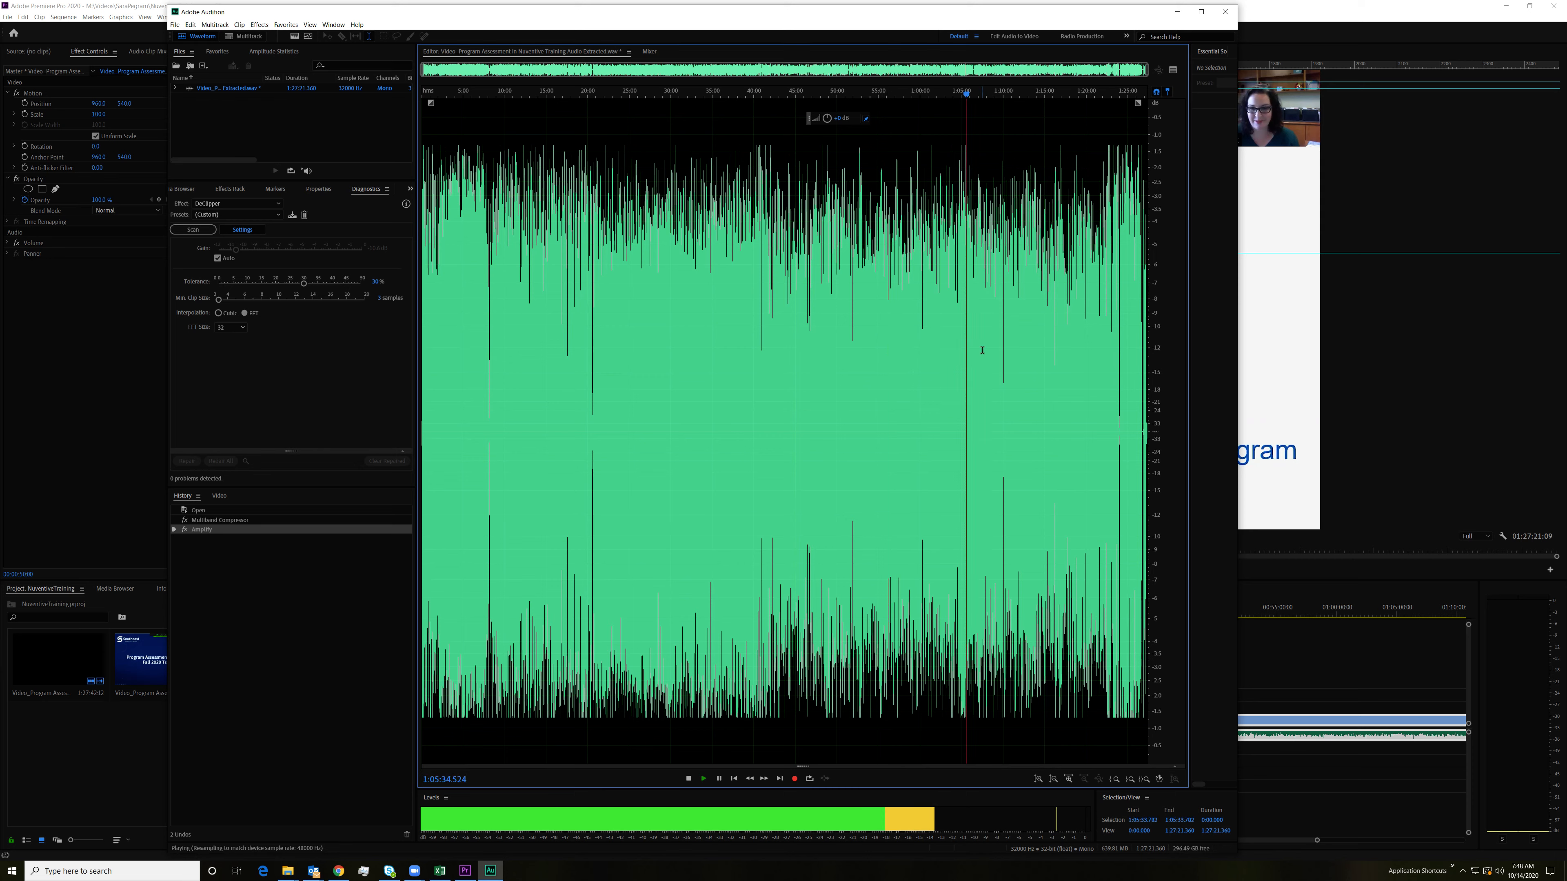
click(985, 350)
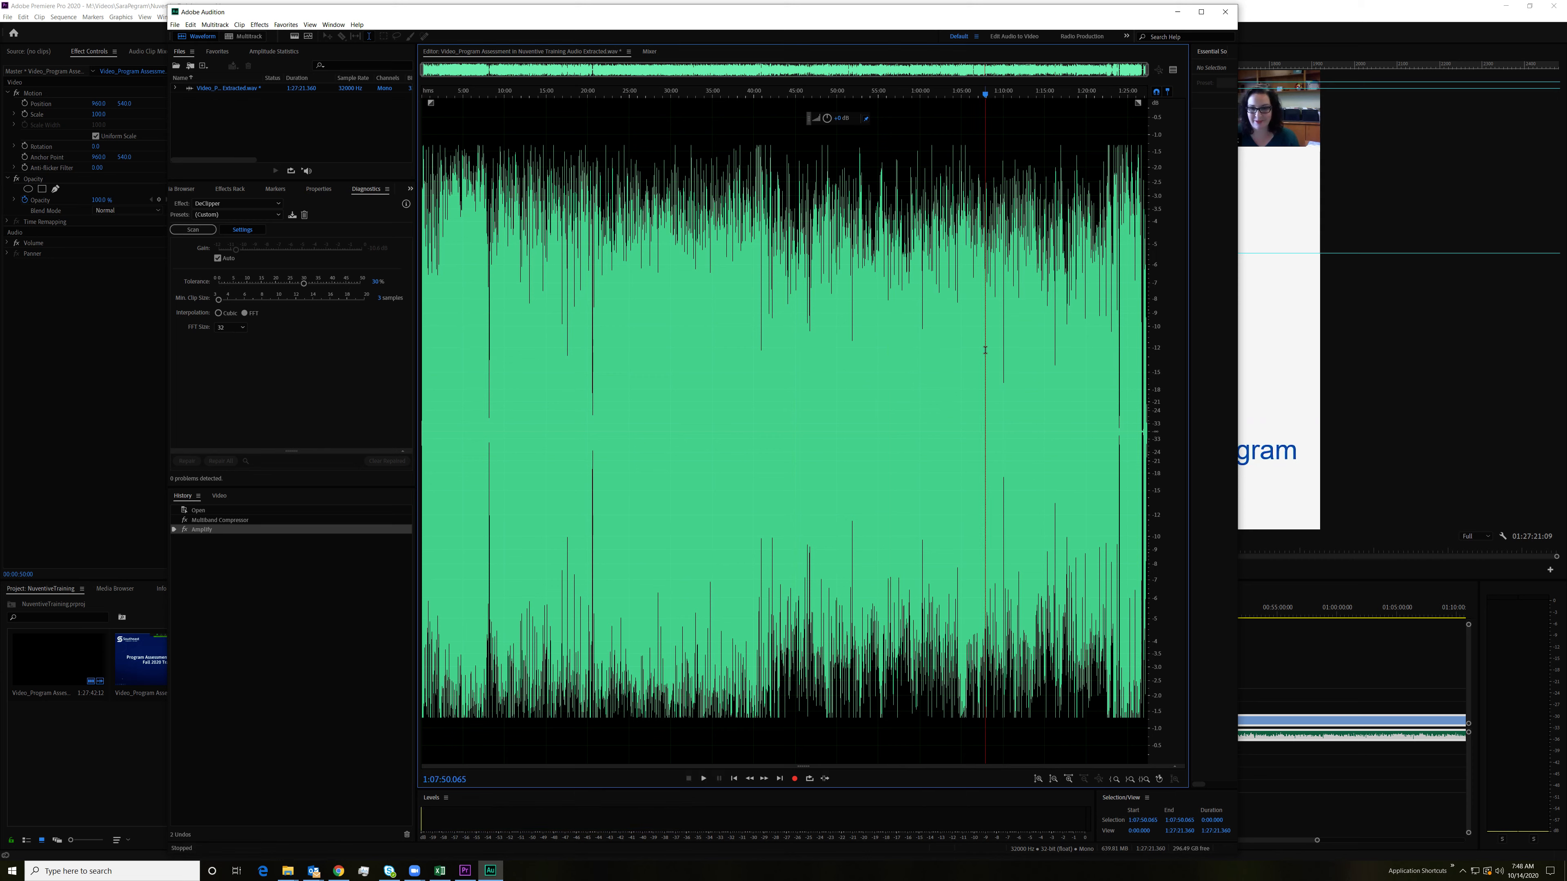
click(1042, 350)
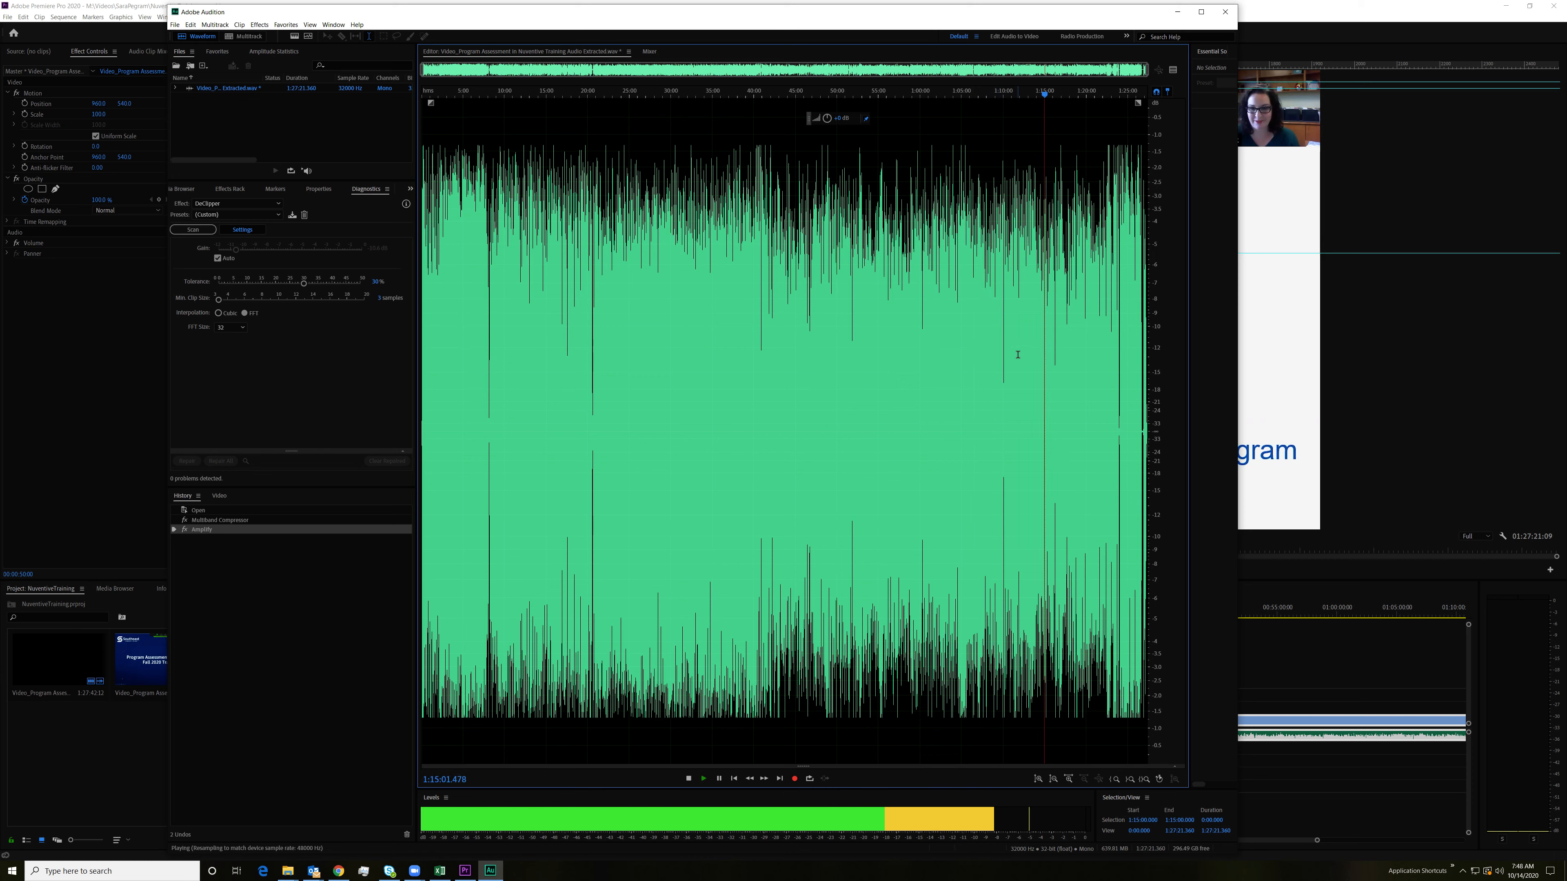
click(1090, 310)
key(space)
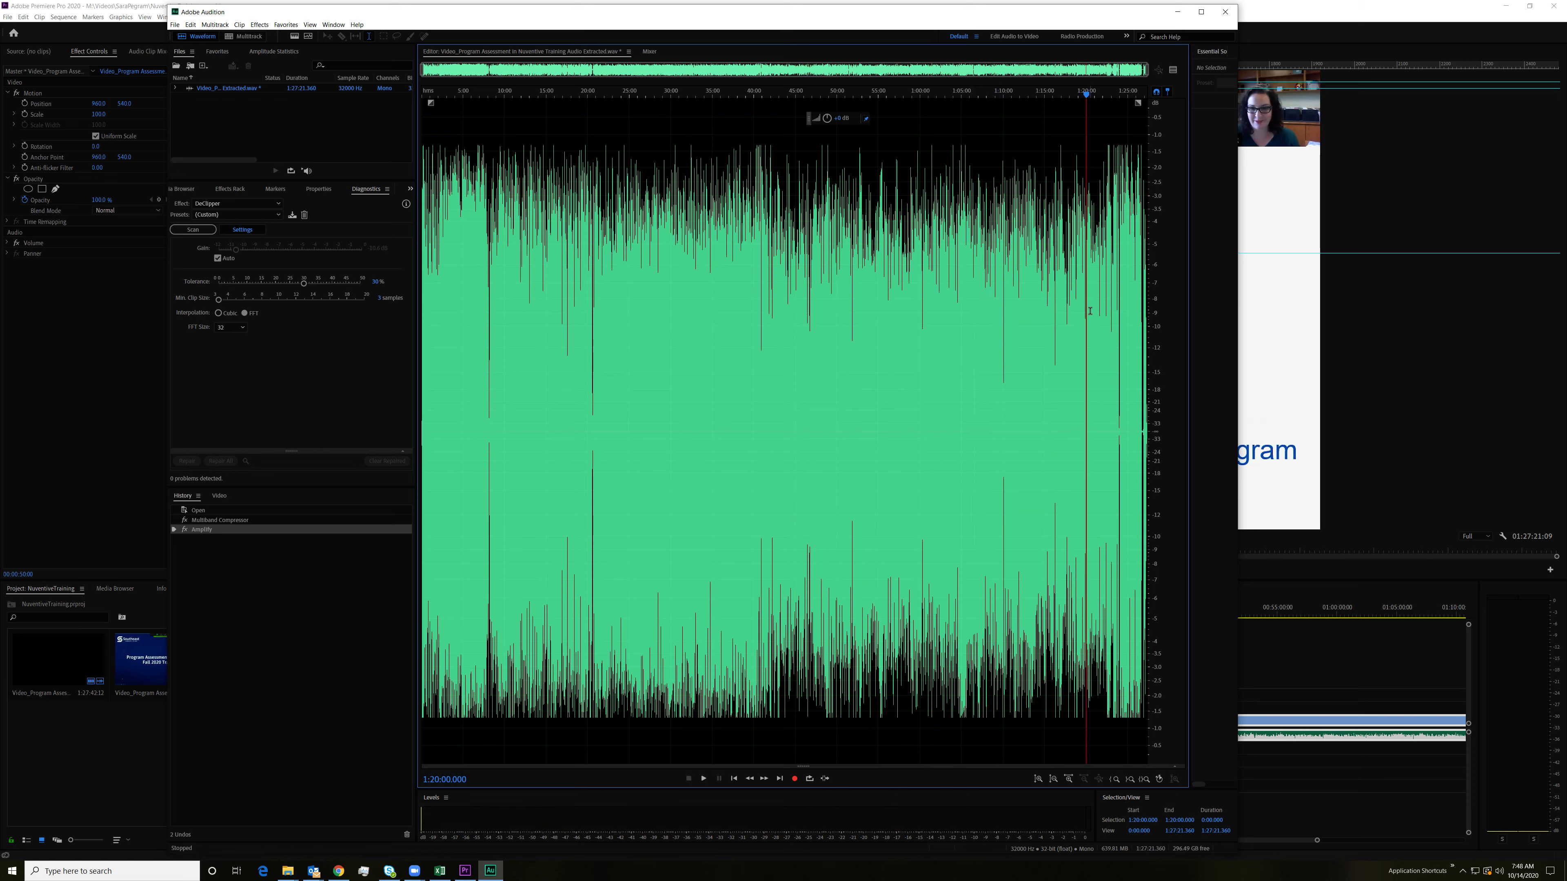
click(1108, 308)
click(1113, 306)
key(space)
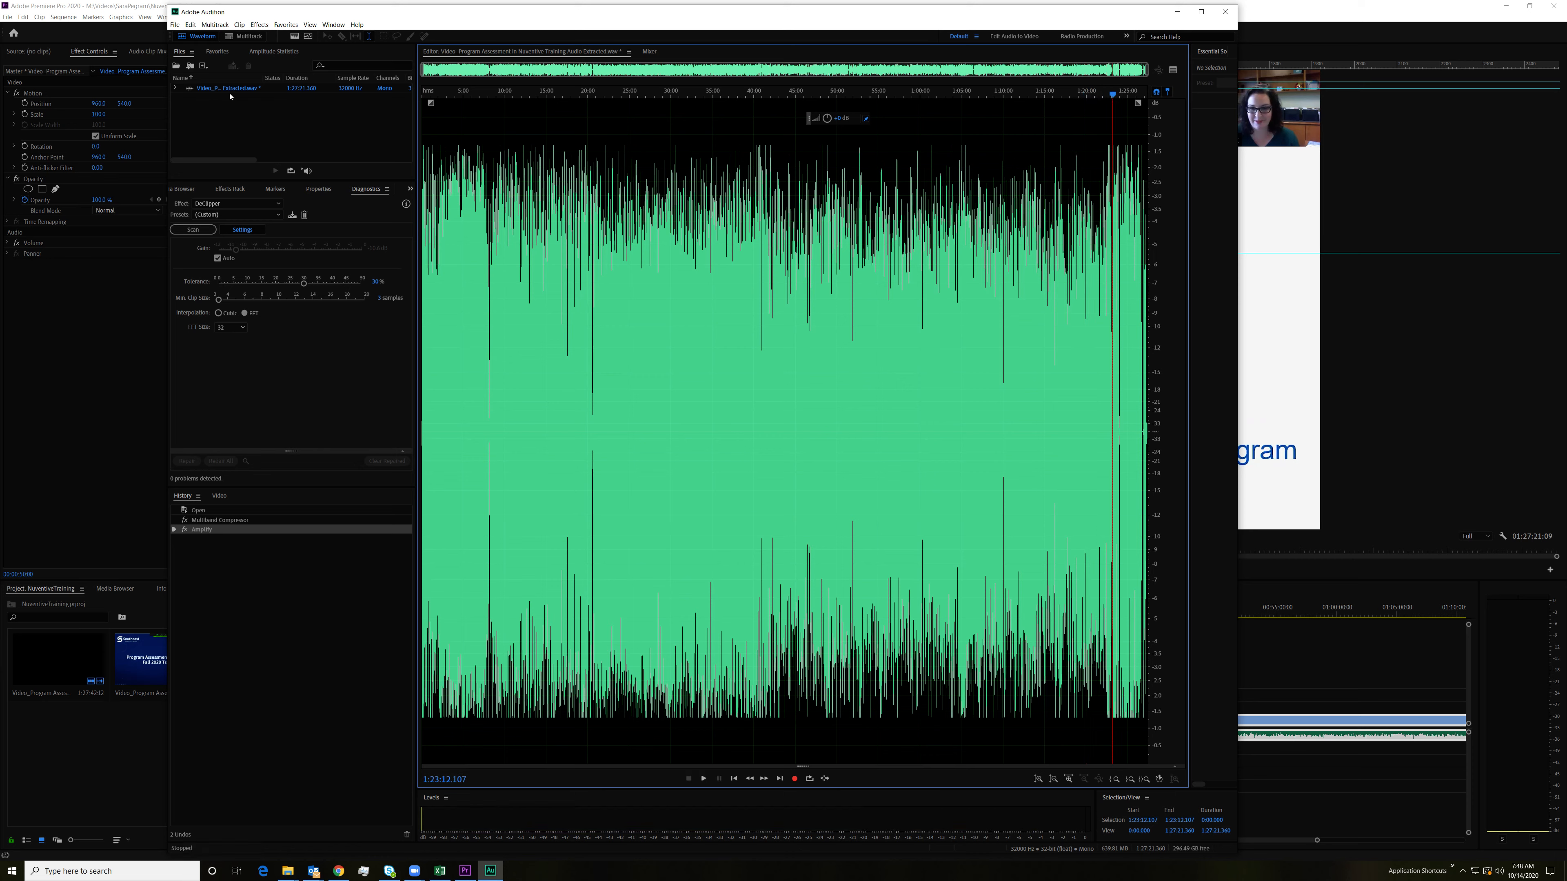
Step: Save the edited audio file and exit Audition to return to the sequence in Premiere Pro
click(175, 24)
click(191, 133)
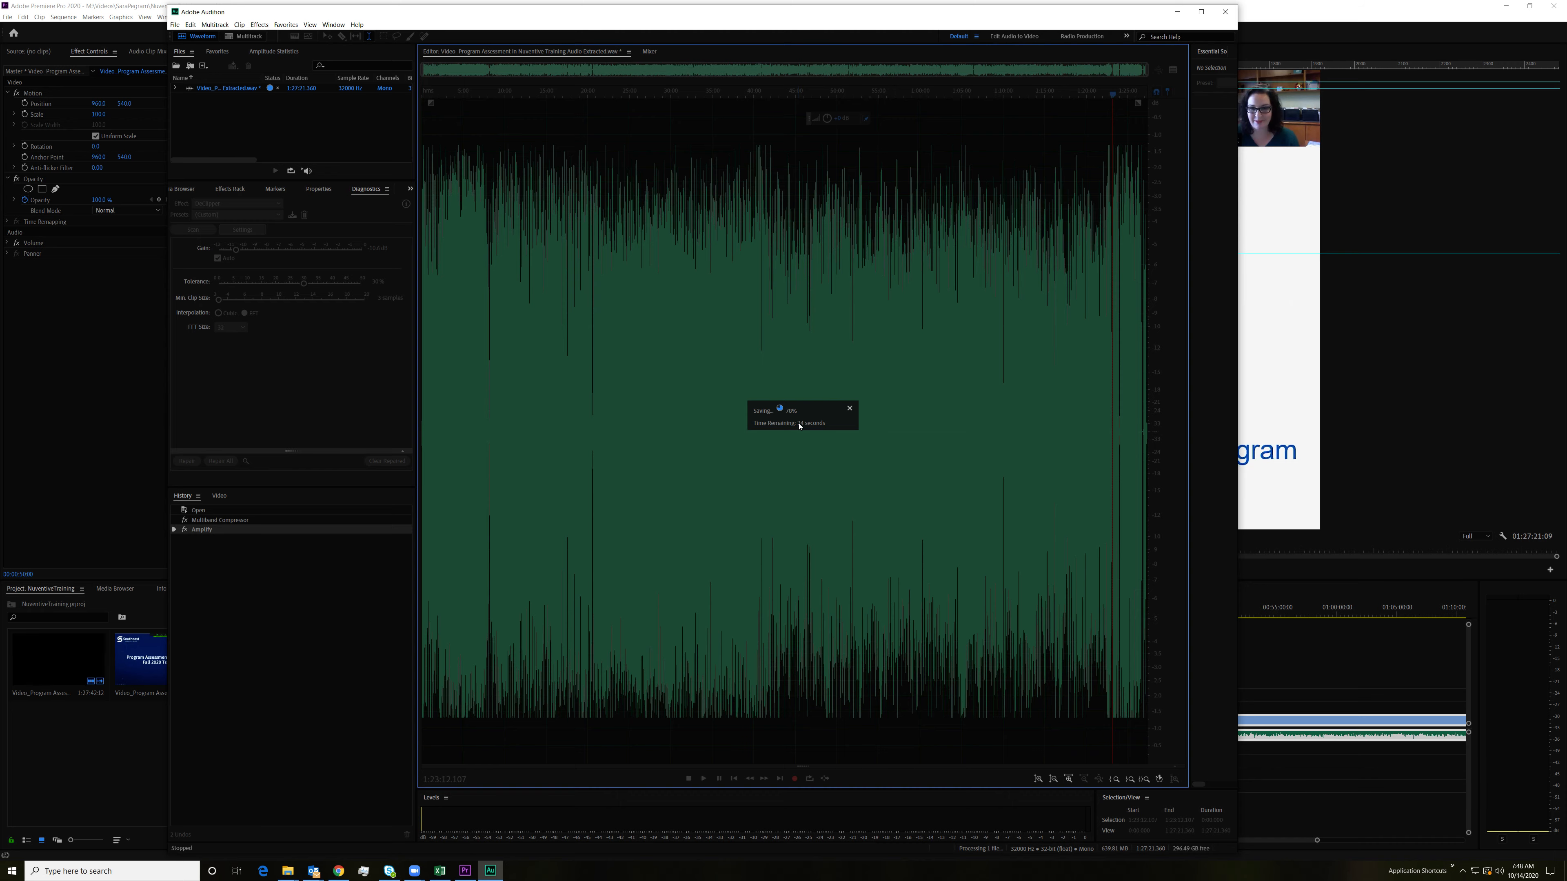
click(175, 25)
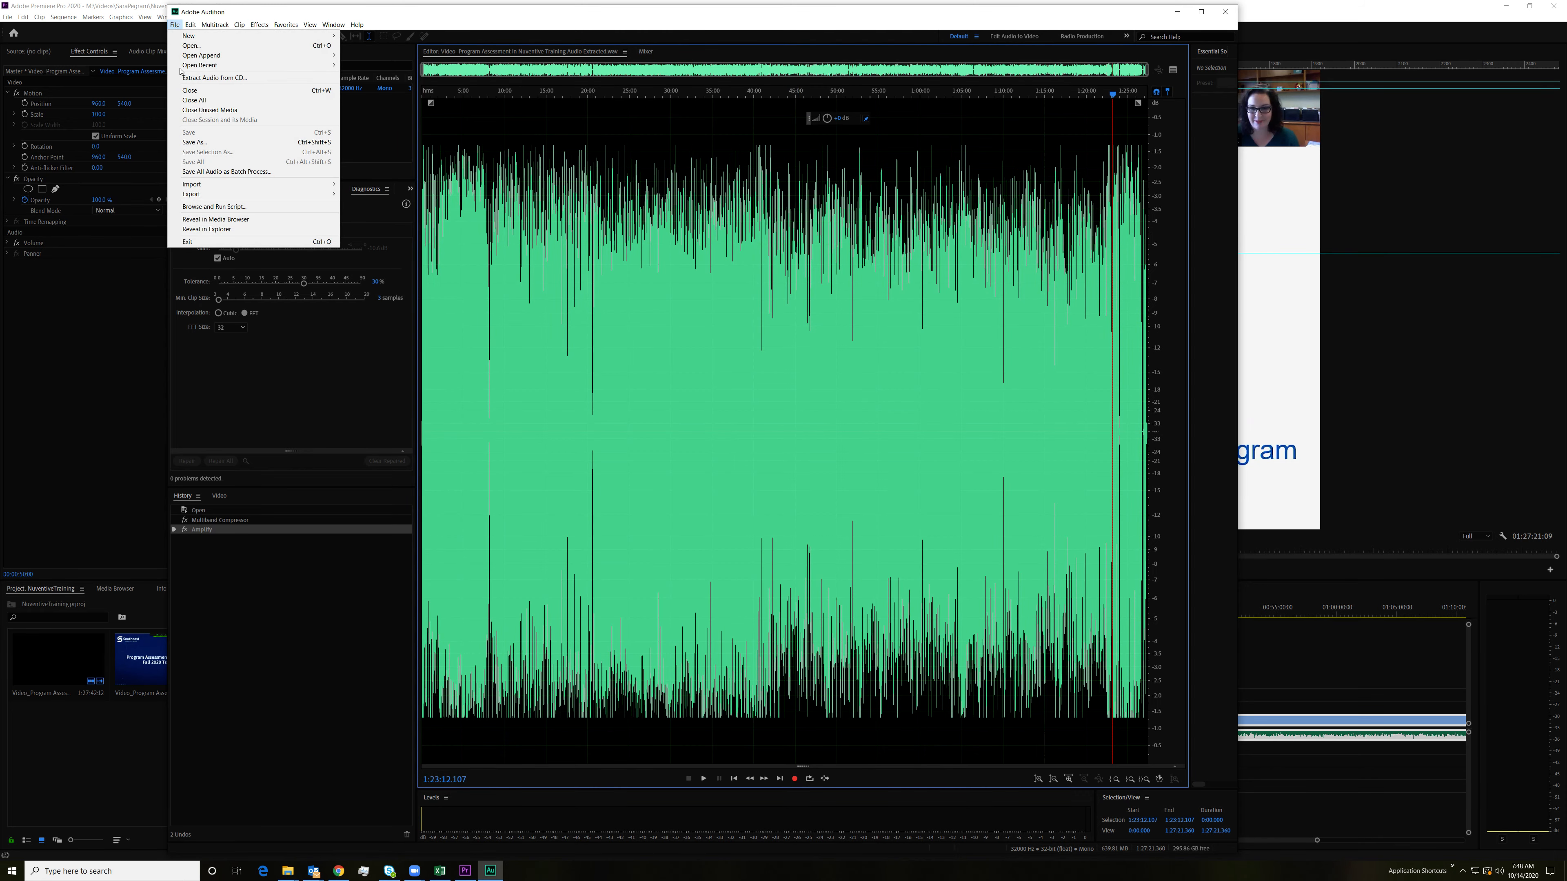
click(210, 237)
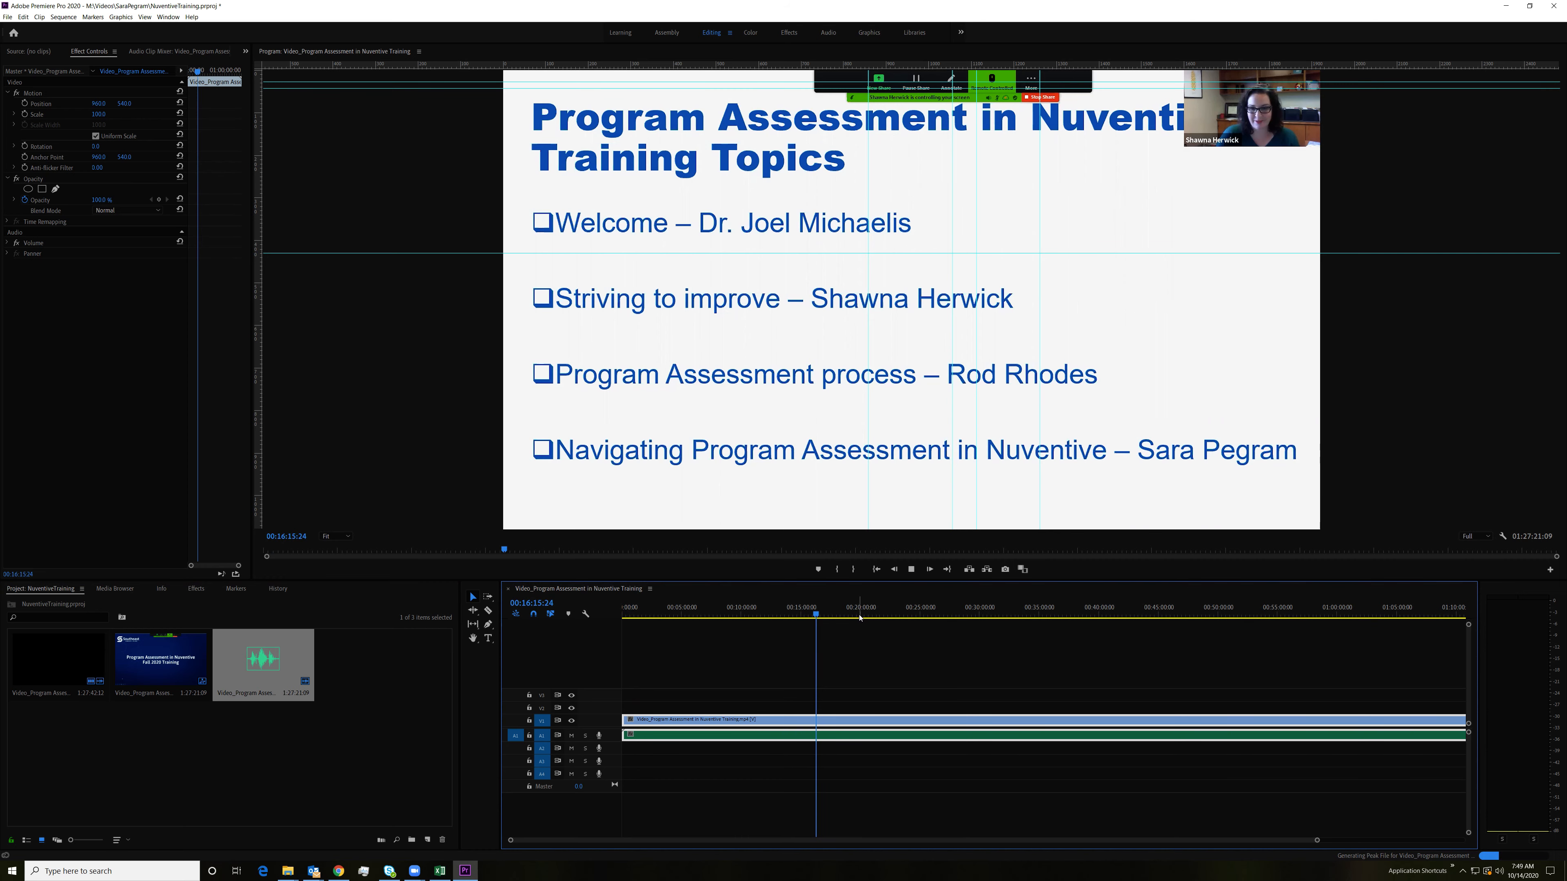
Step: Play the sequence from around 16:15, 31:55 and 46:33 to check the processed audio levels
key(space)
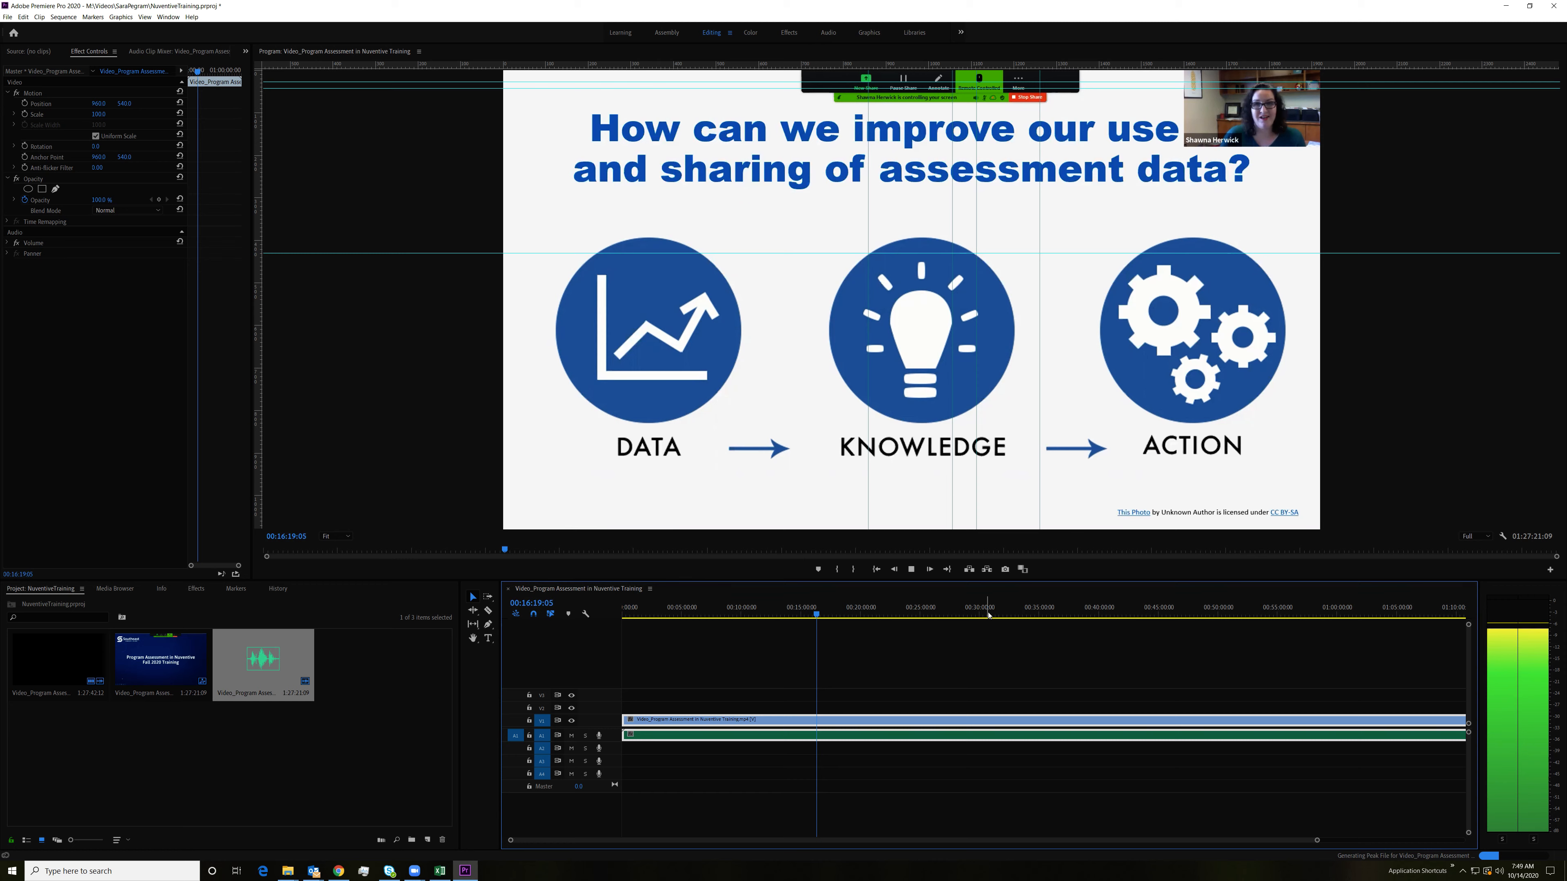
click(1004, 614)
key(space)
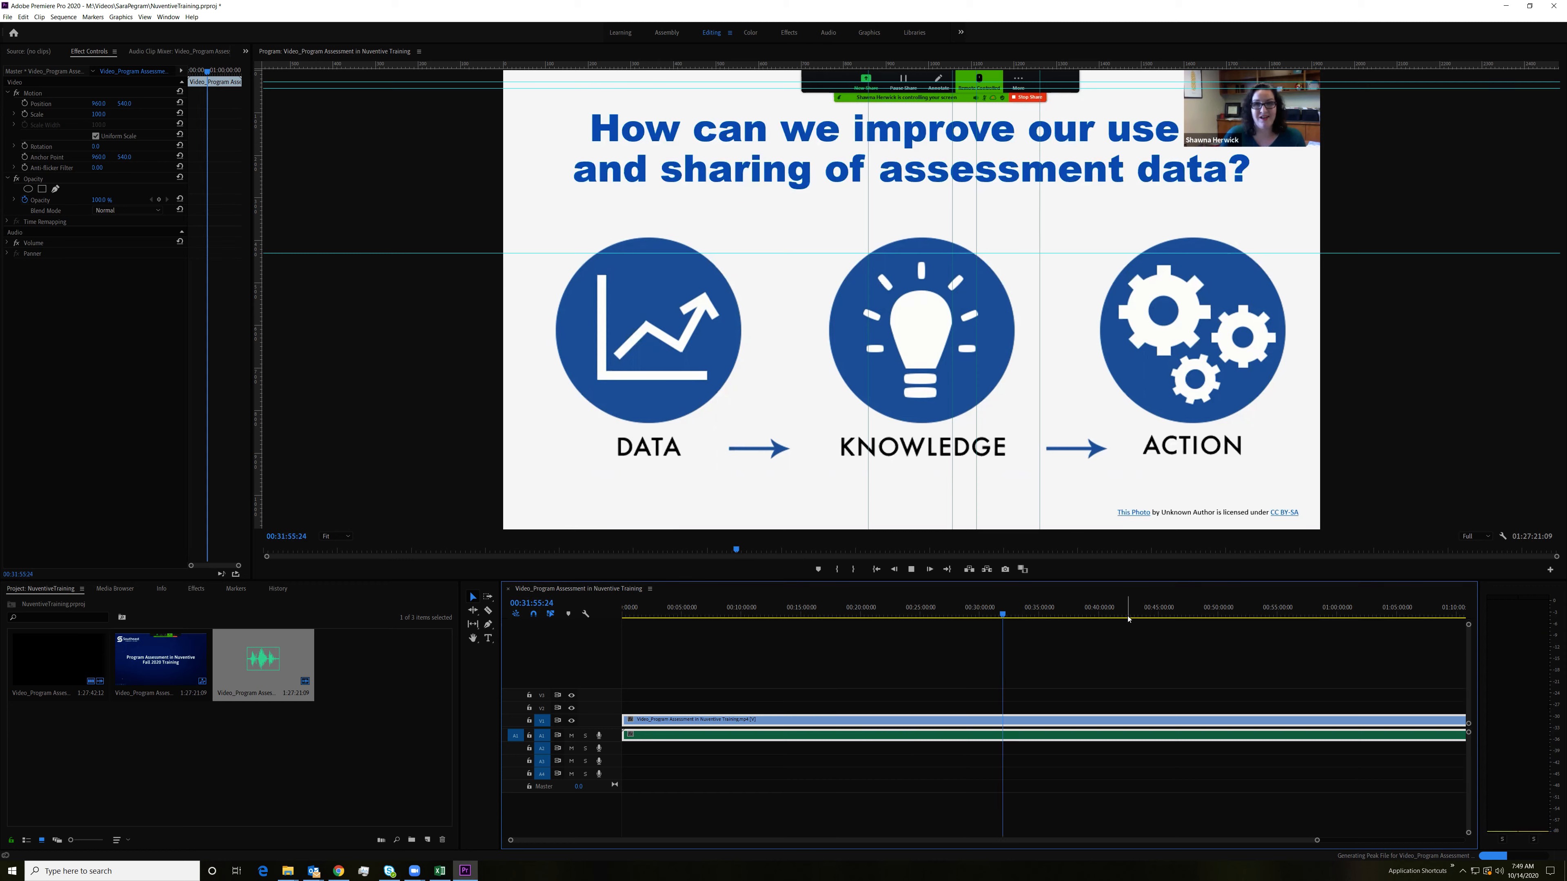
click(1175, 613)
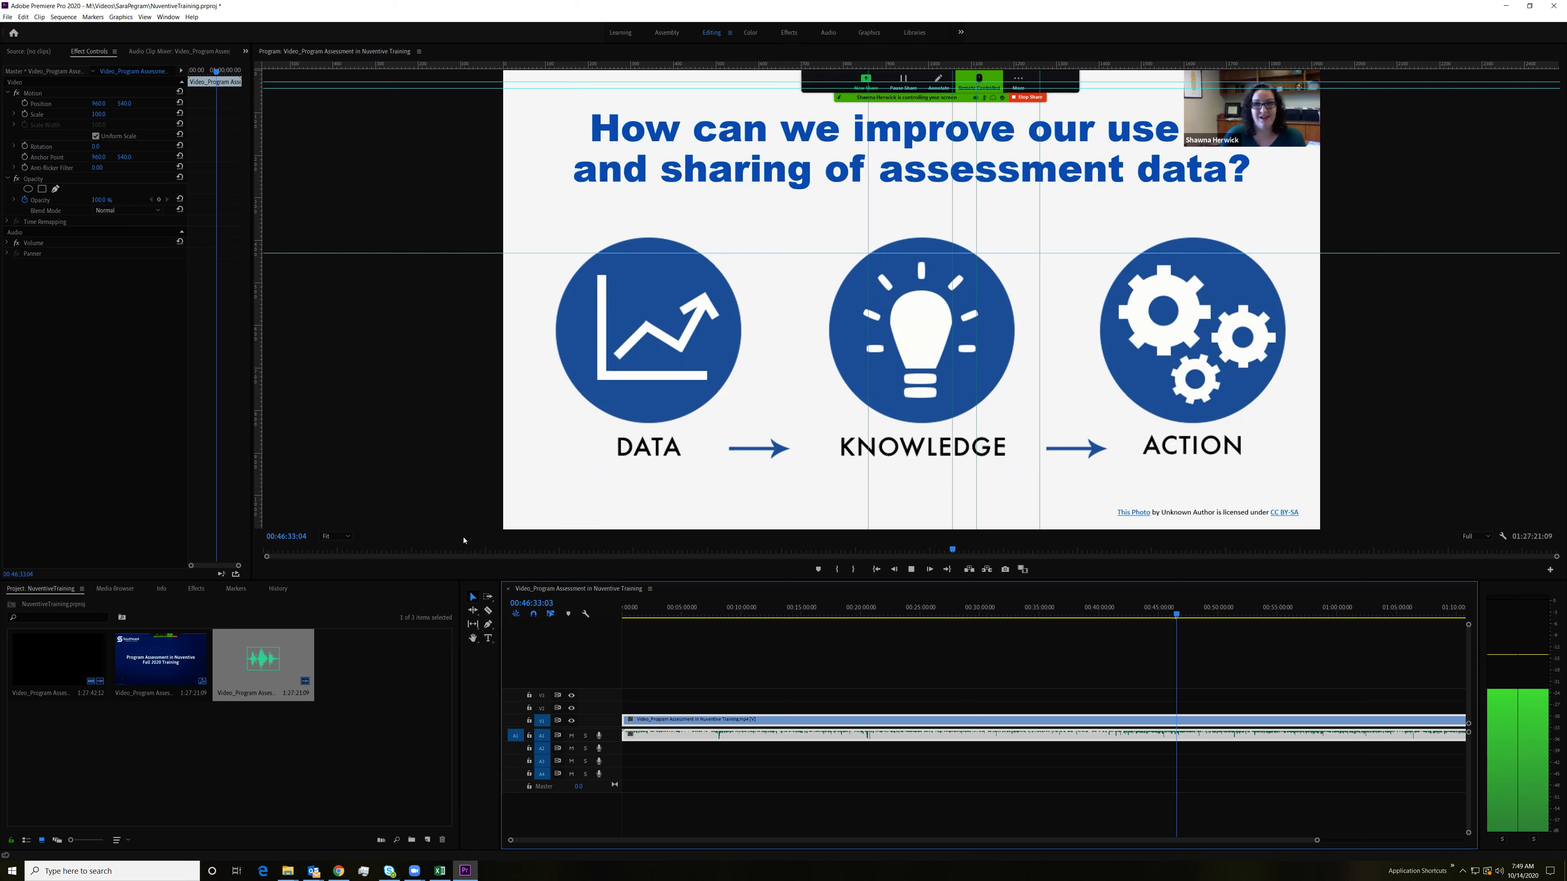
Step: Check the computer's CPU load in Windows Task Manager's performance view, and return to the sequence in Premiere Pro
right_click(671, 872)
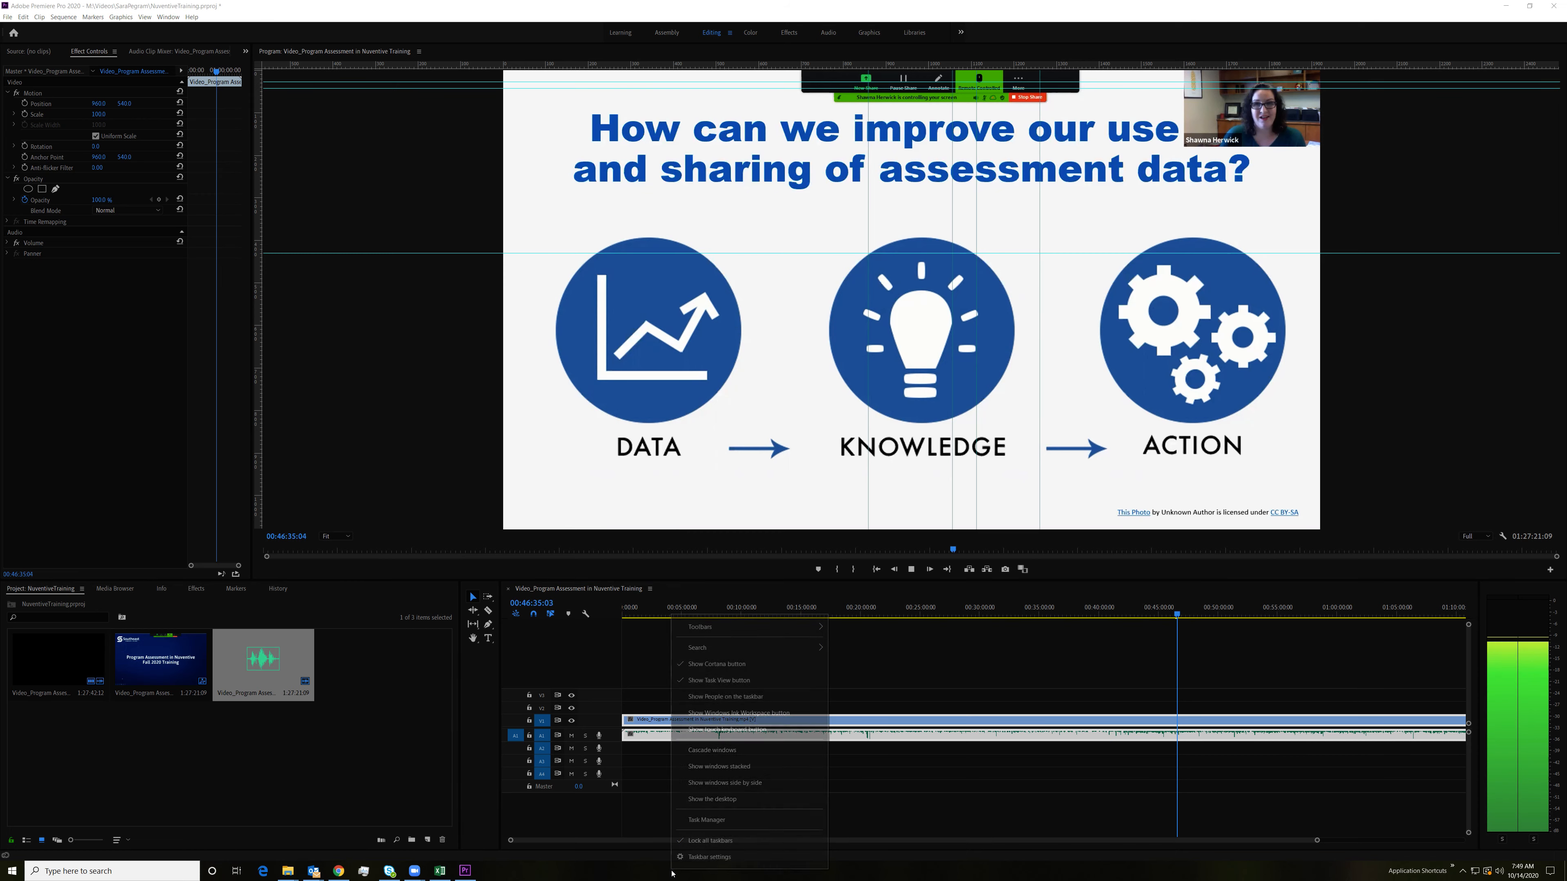
click(690, 822)
click(1040, 52)
drag(1104, 25, 1104, 192)
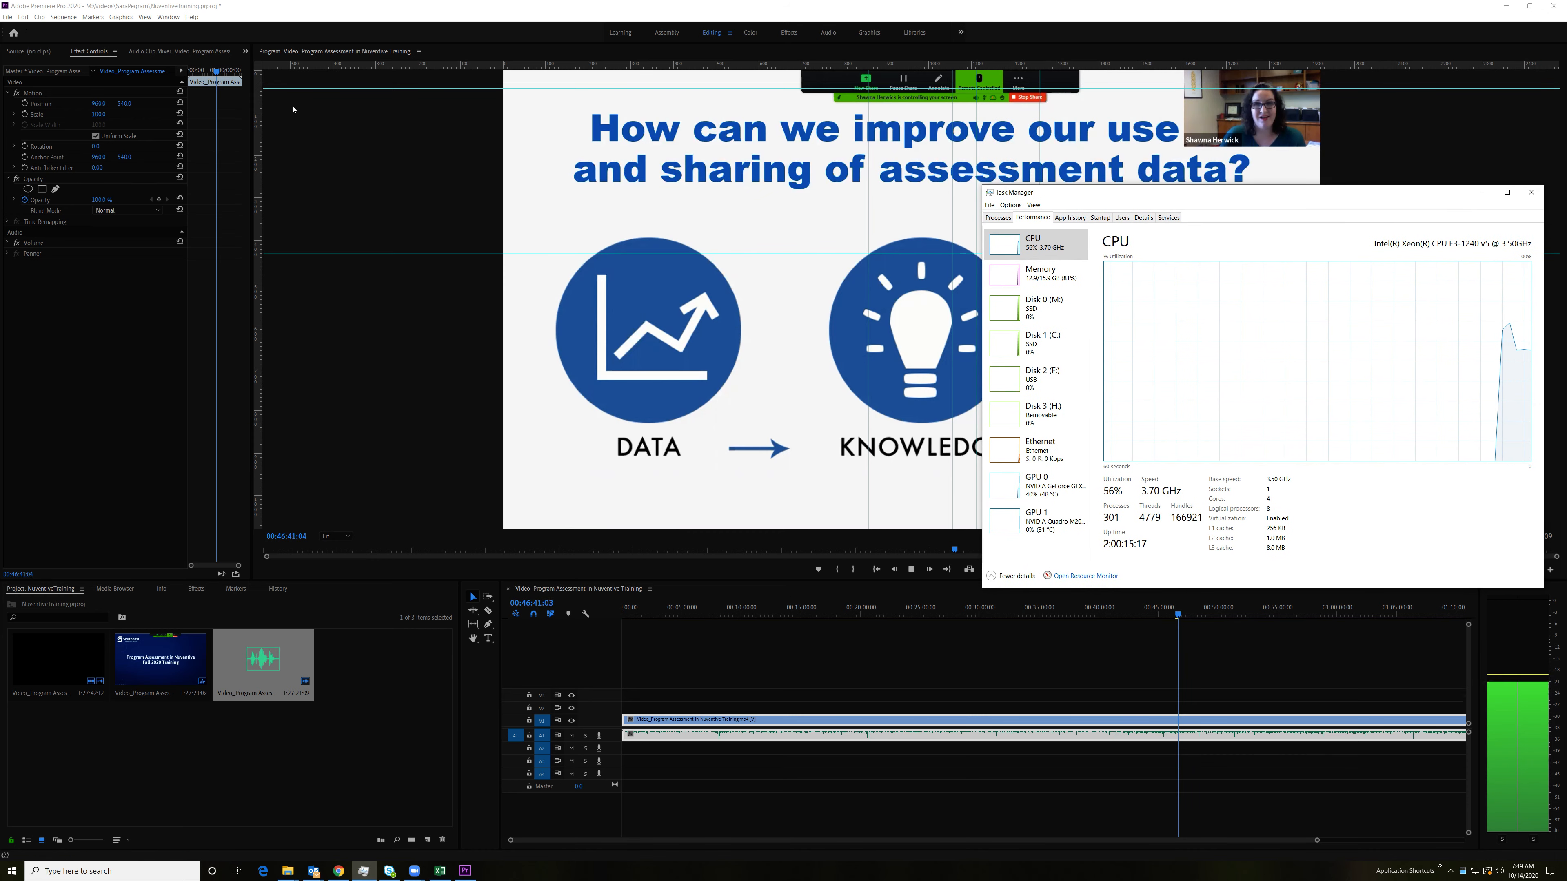
click(597, 642)
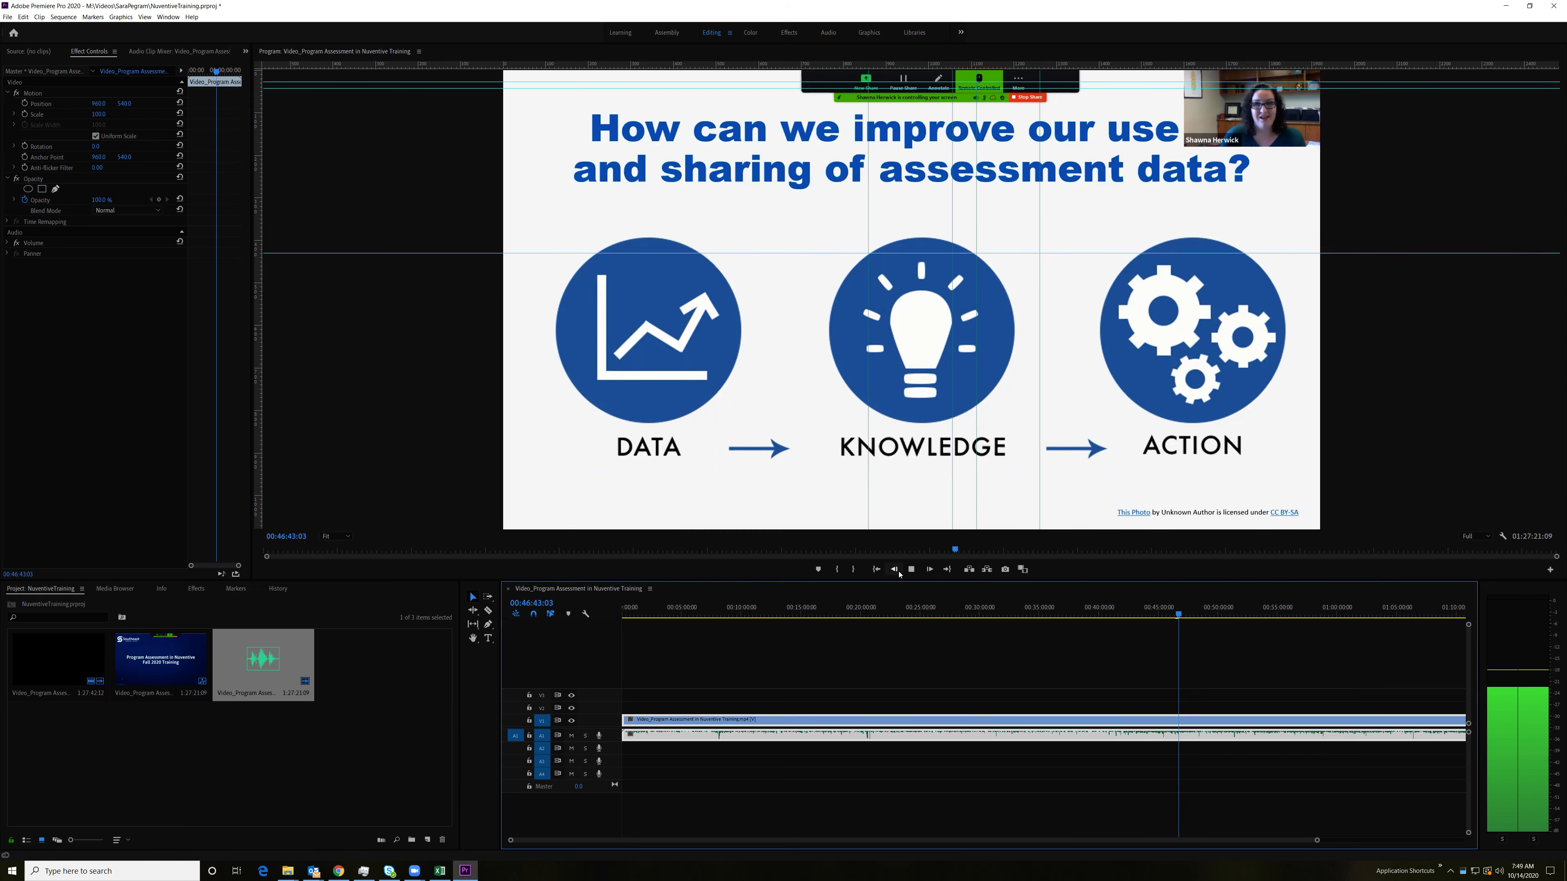
Step: Stop playback, deselect the clips in the timeline and save the project
key(space)
right_click(774, 613)
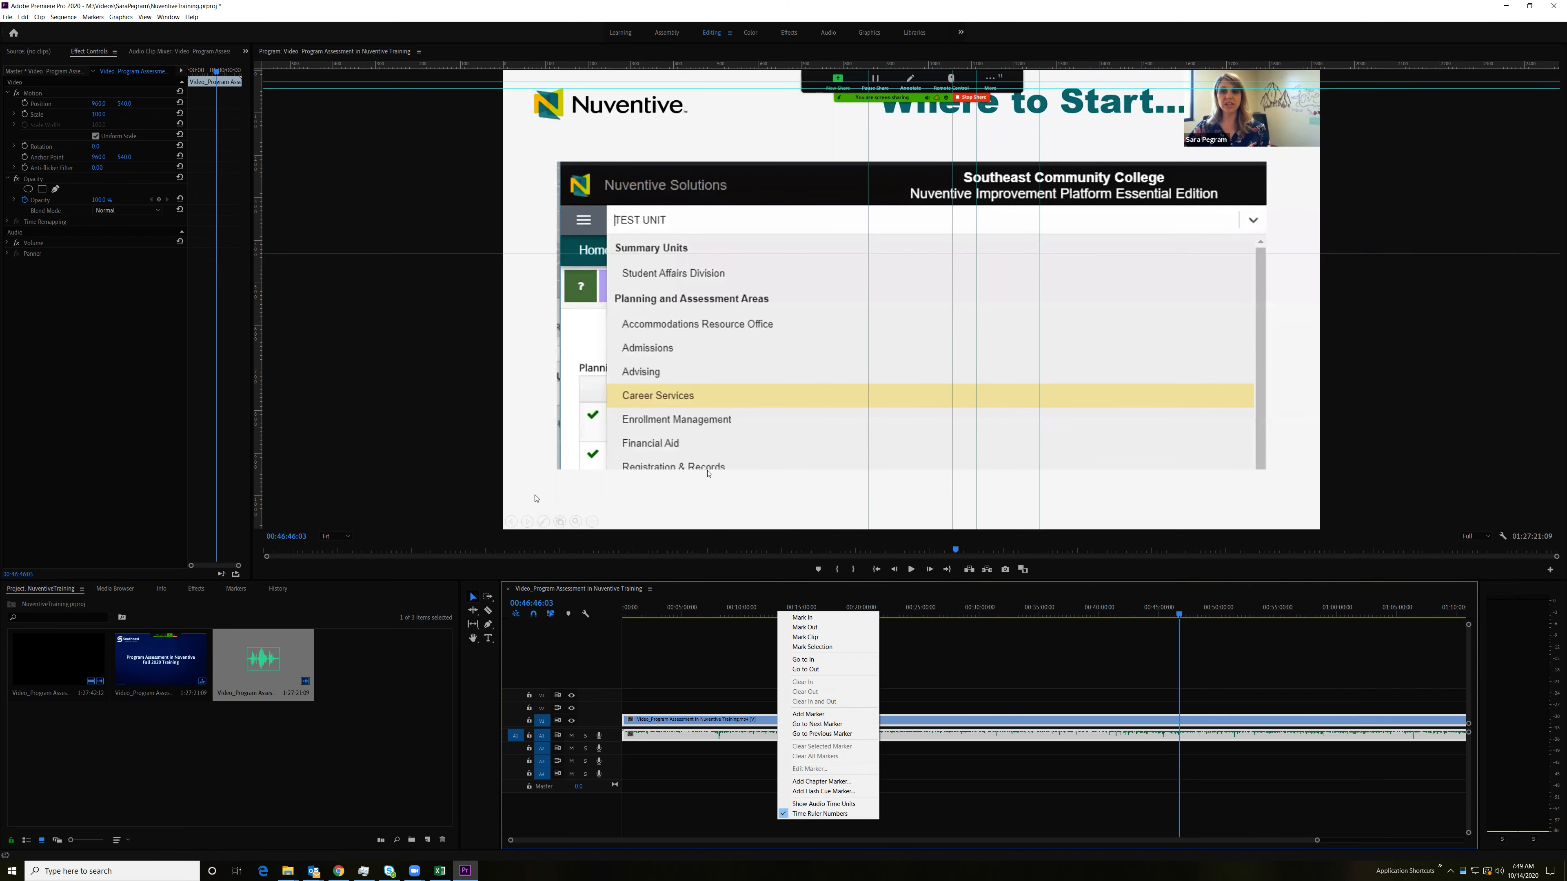
click(686, 652)
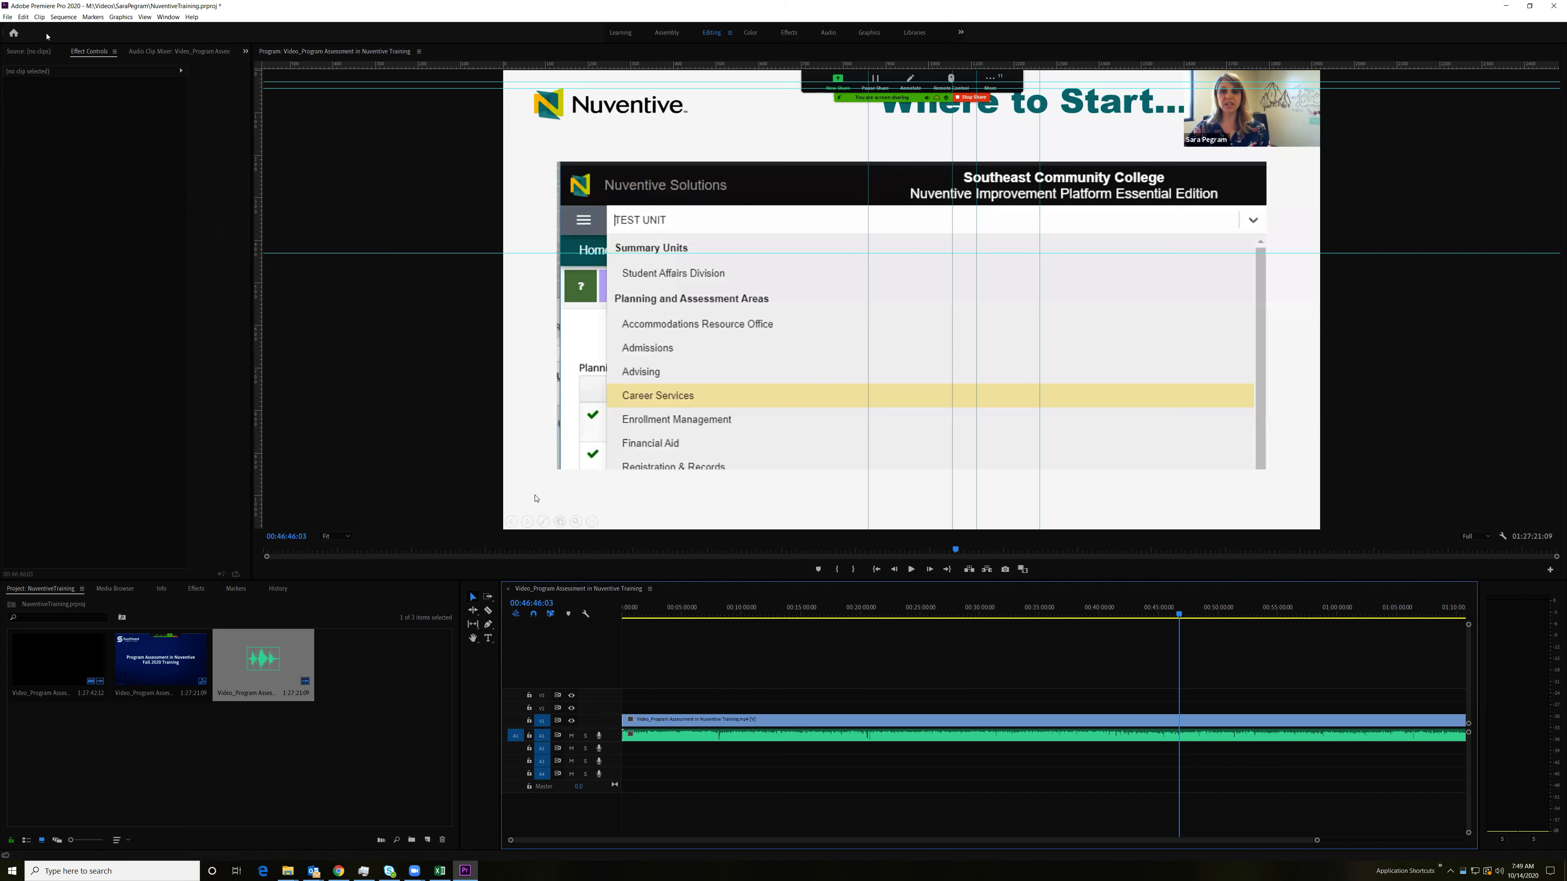
click(9, 16)
click(262, 179)
key(ctrl+shift+s)
key(Escape)
click(7, 17)
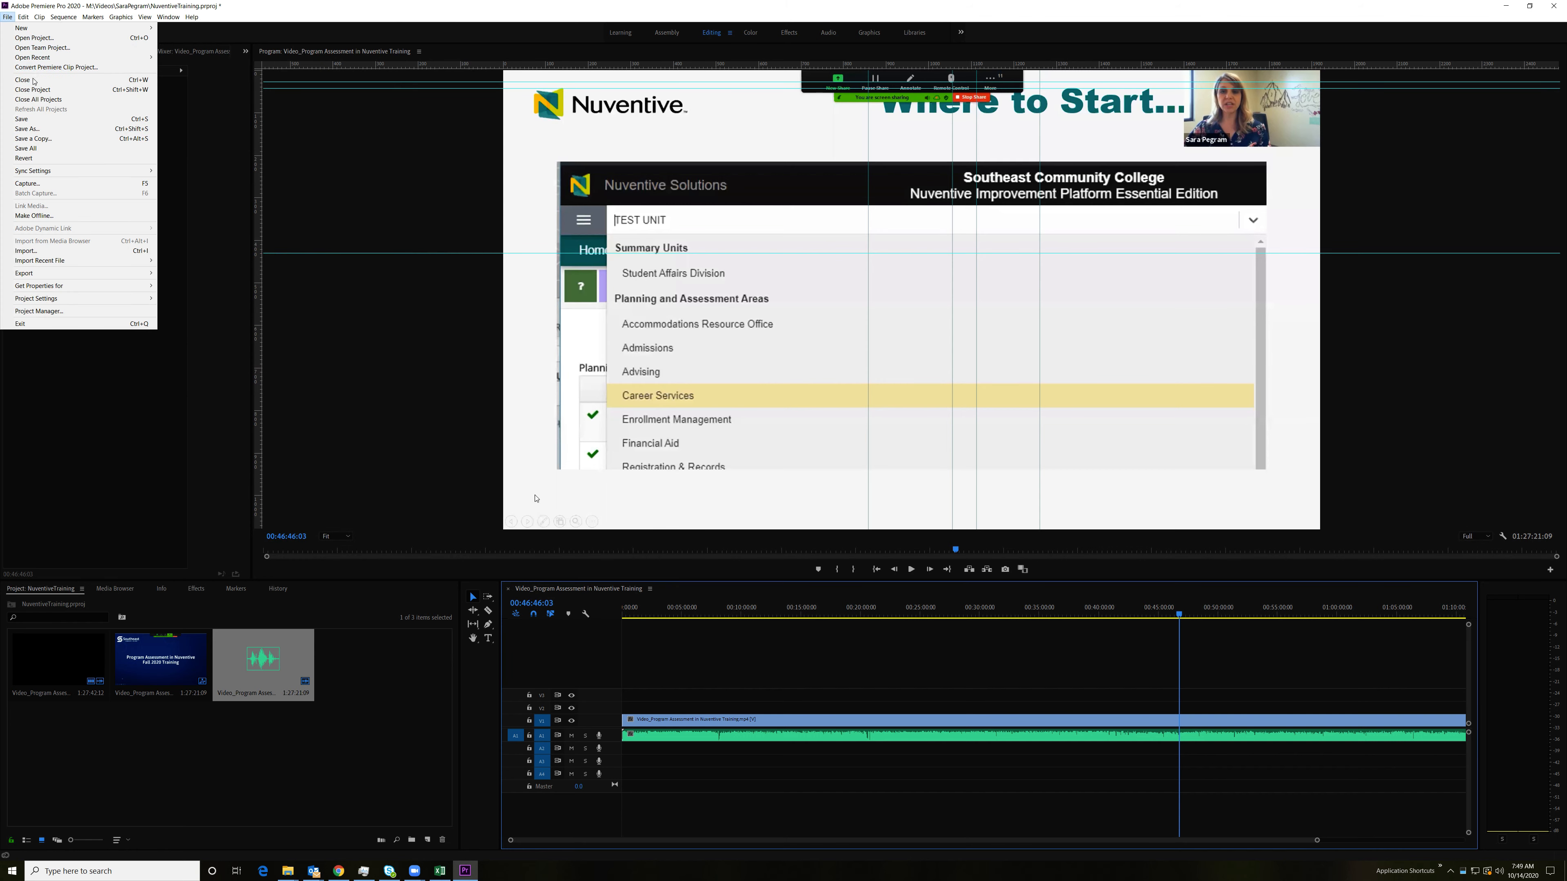
click(28, 121)
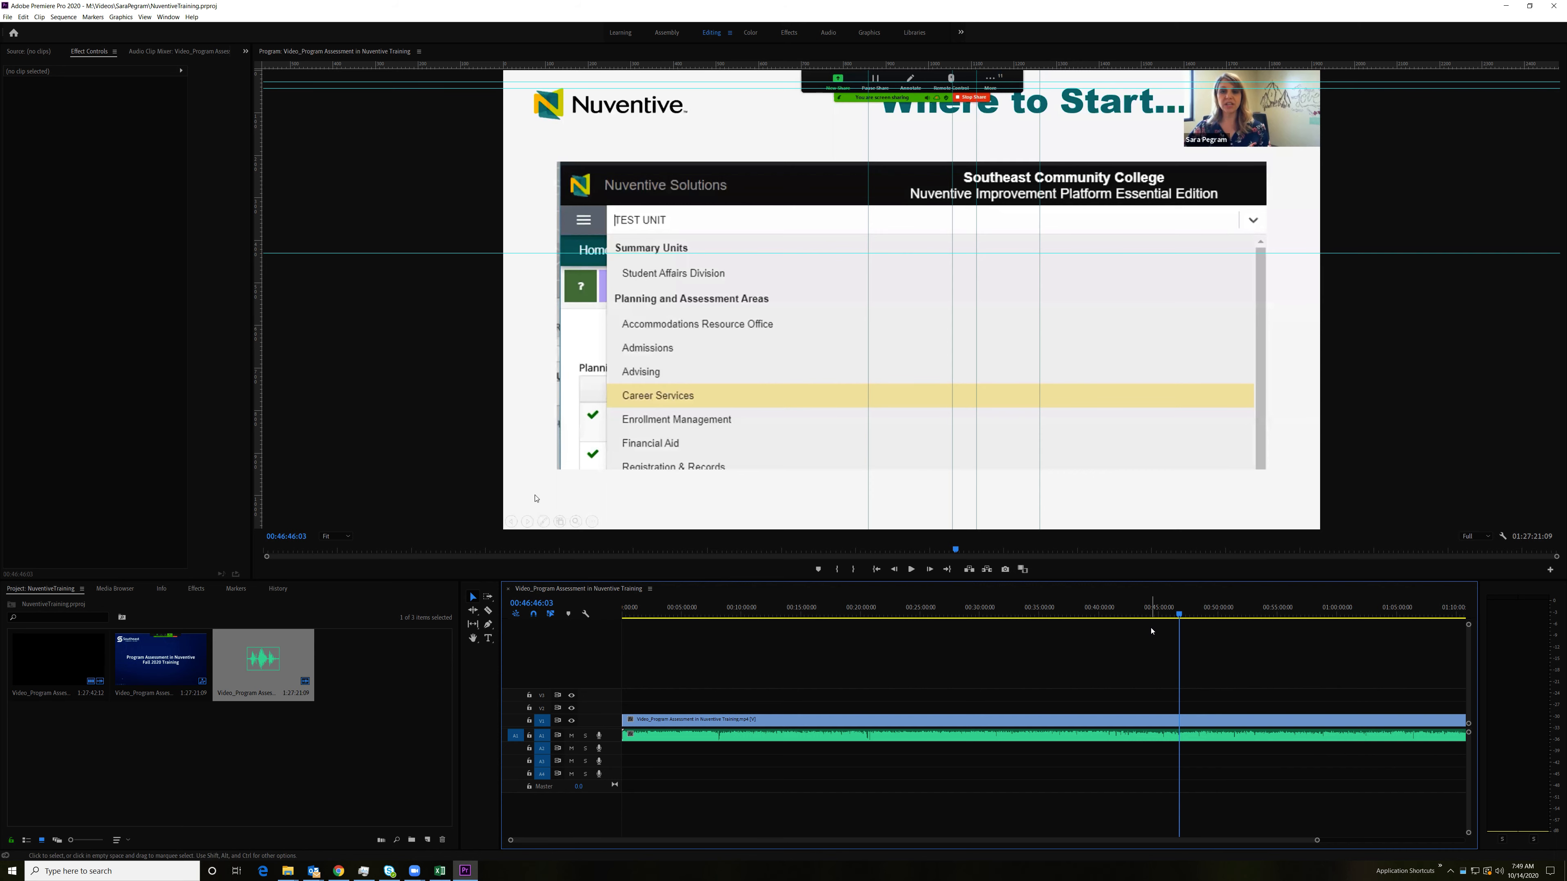
Step: Listen to the sequence at several points between about 41:54 and 1:01:47, and minimize the Windows Update settings window
click(1121, 612)
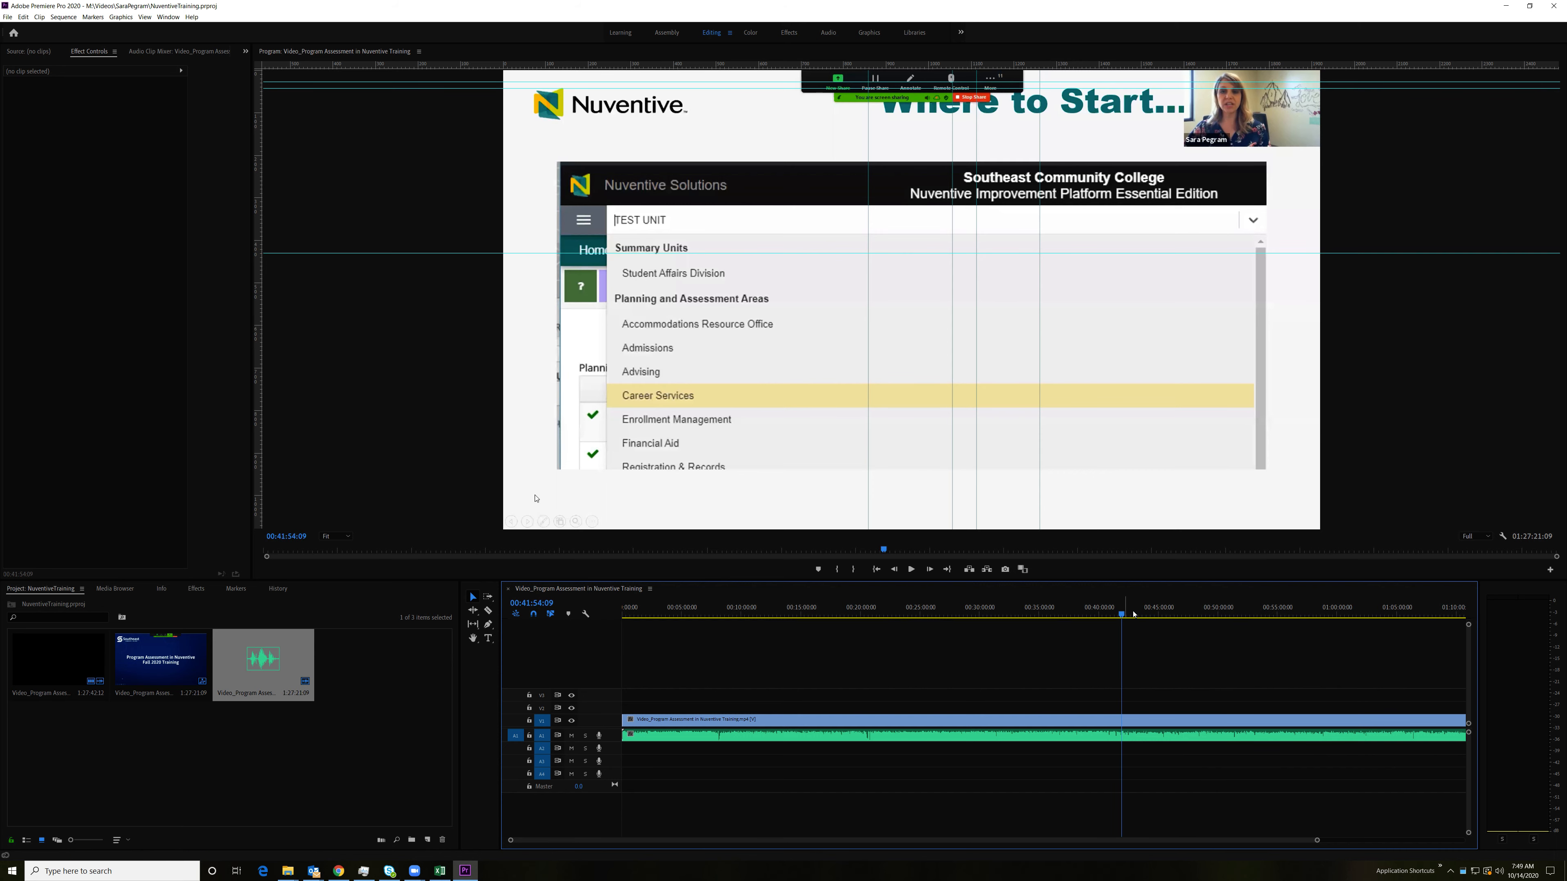
key(space)
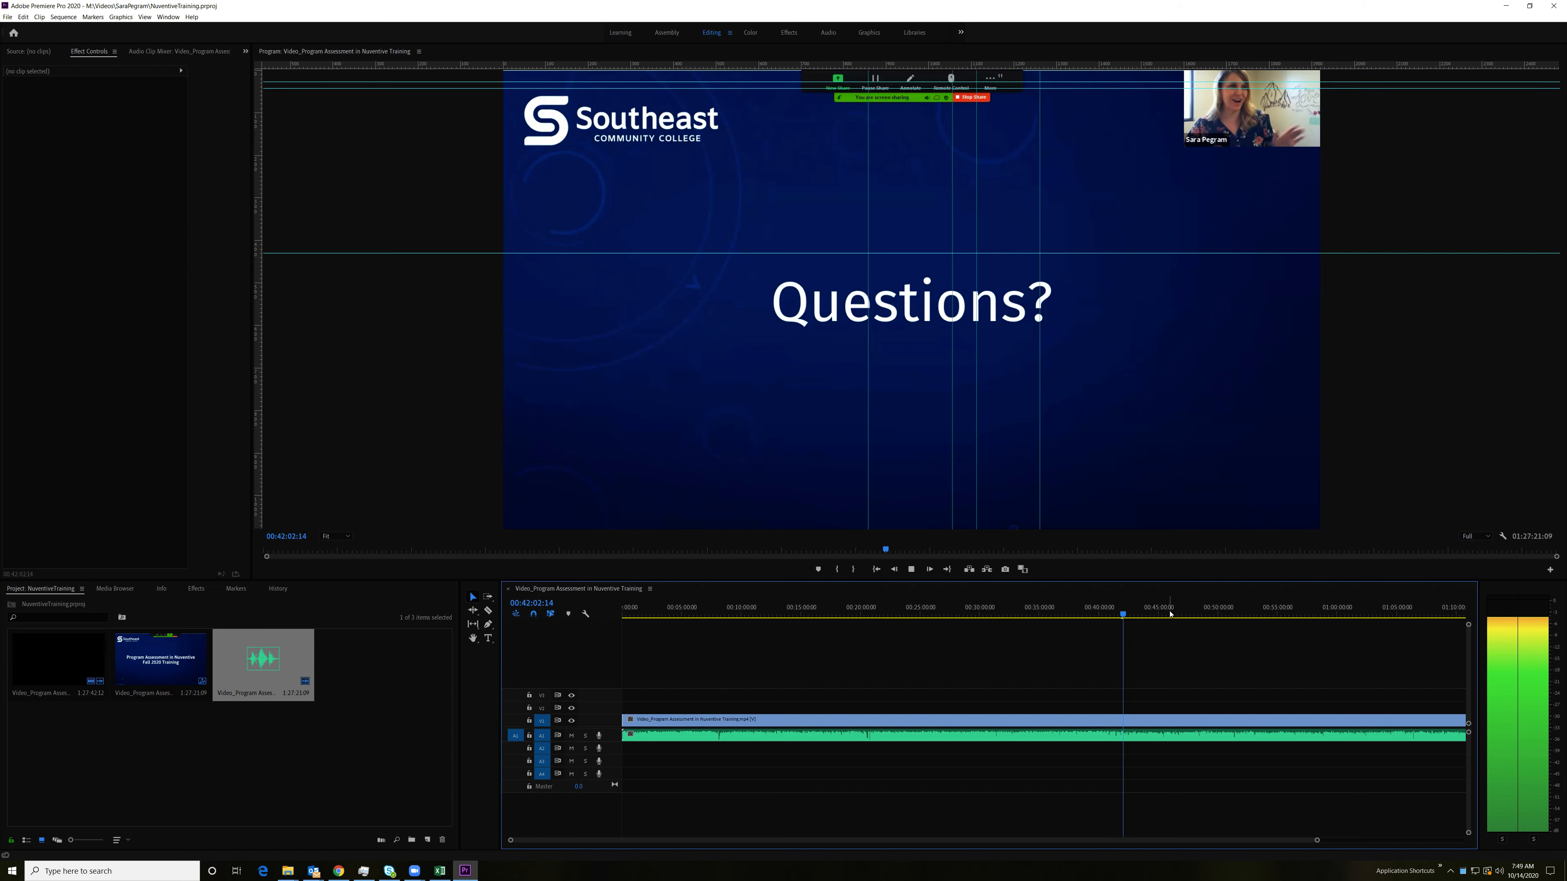
click(1204, 616)
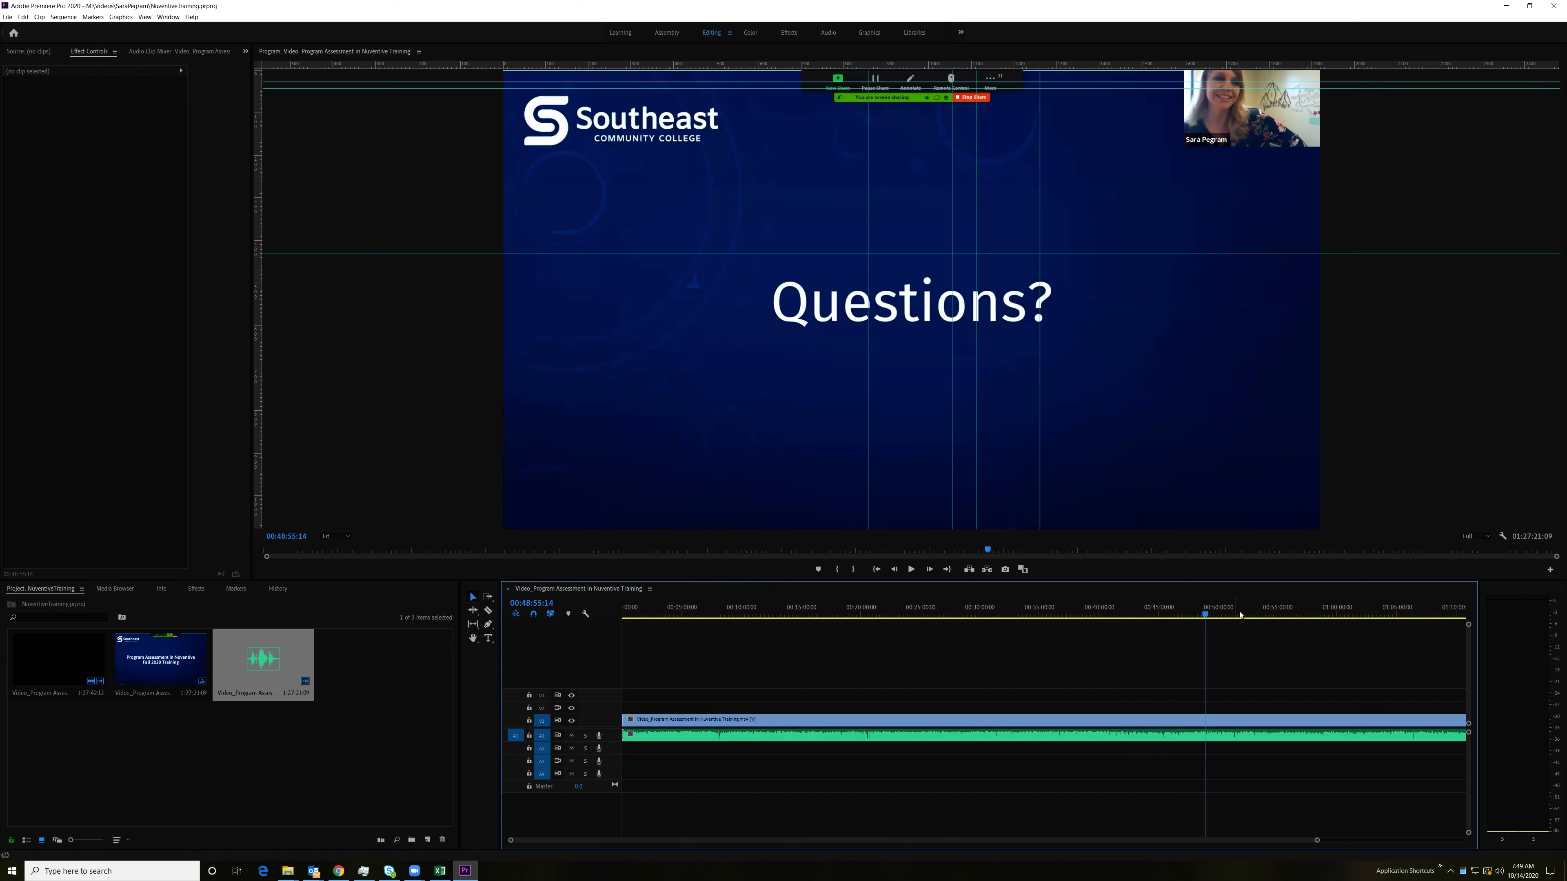
click(1294, 606)
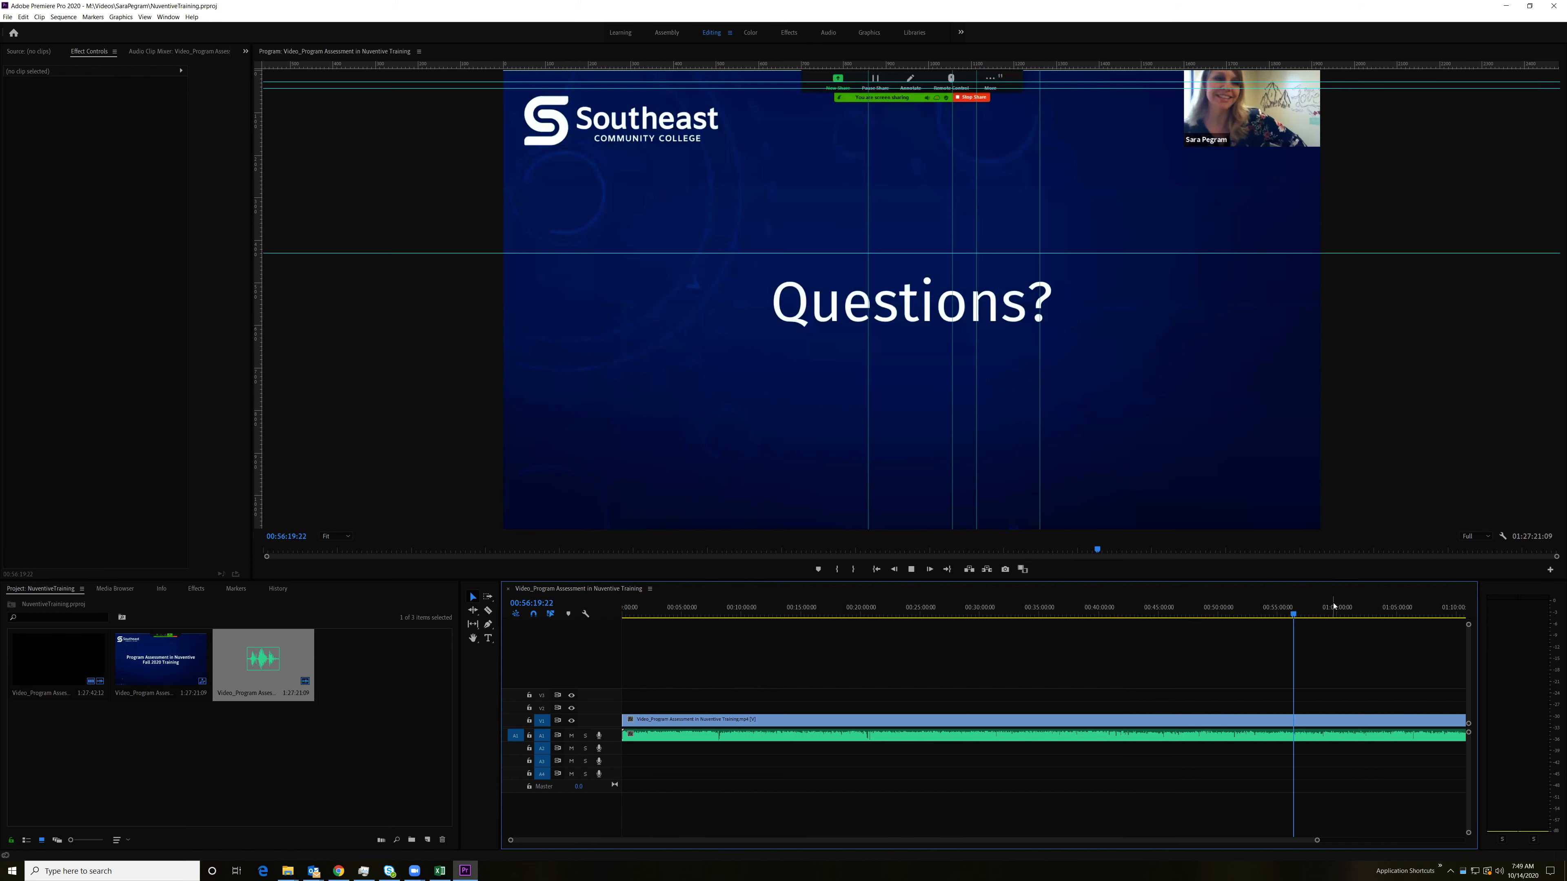
click(1357, 616)
key(space)
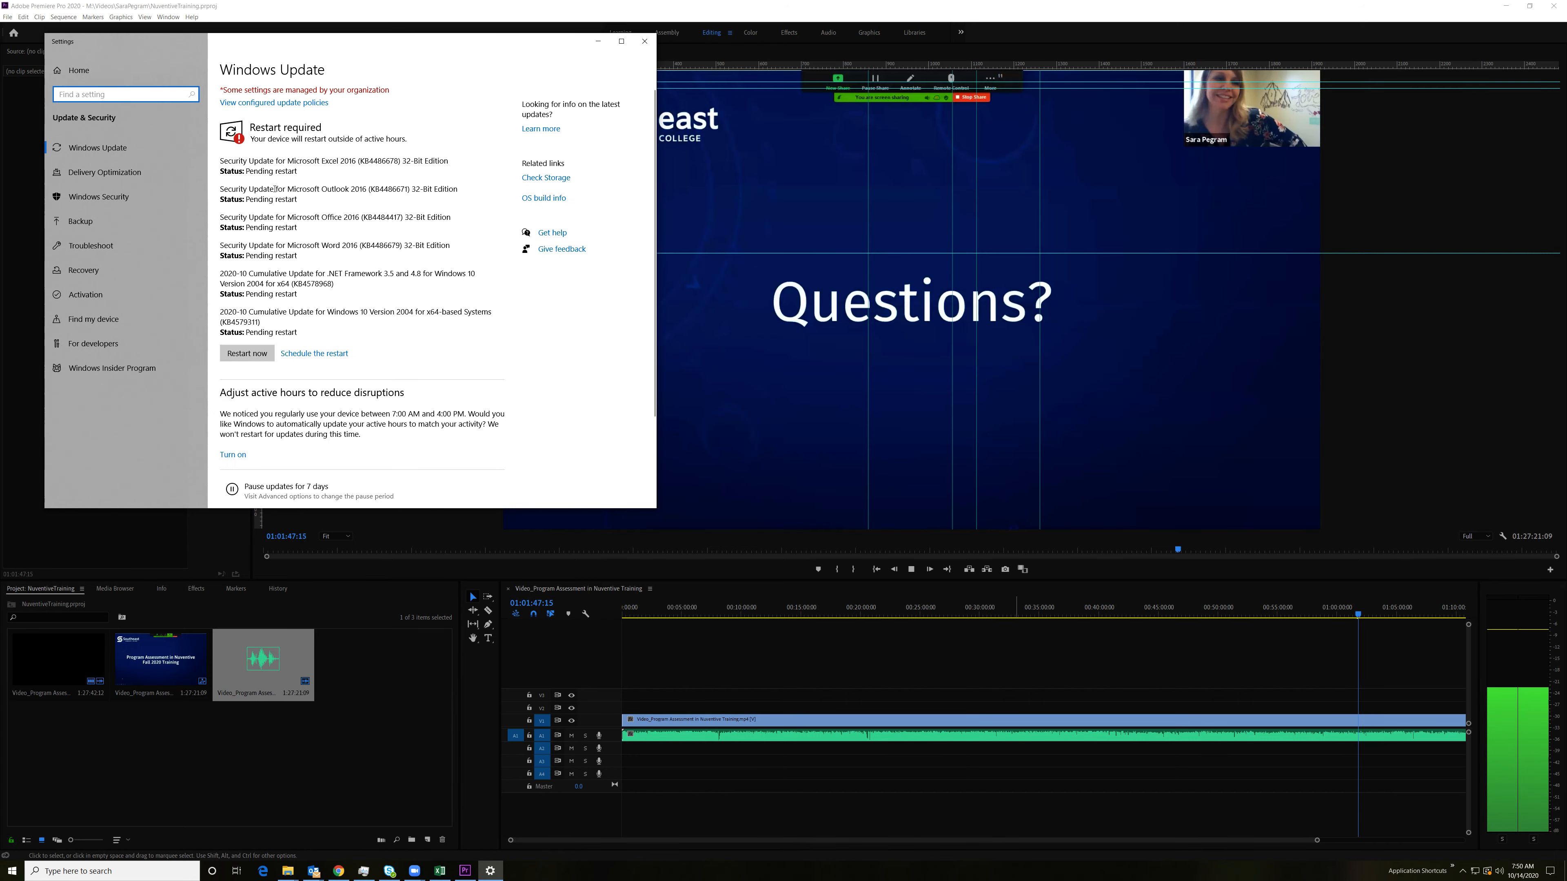
click(597, 41)
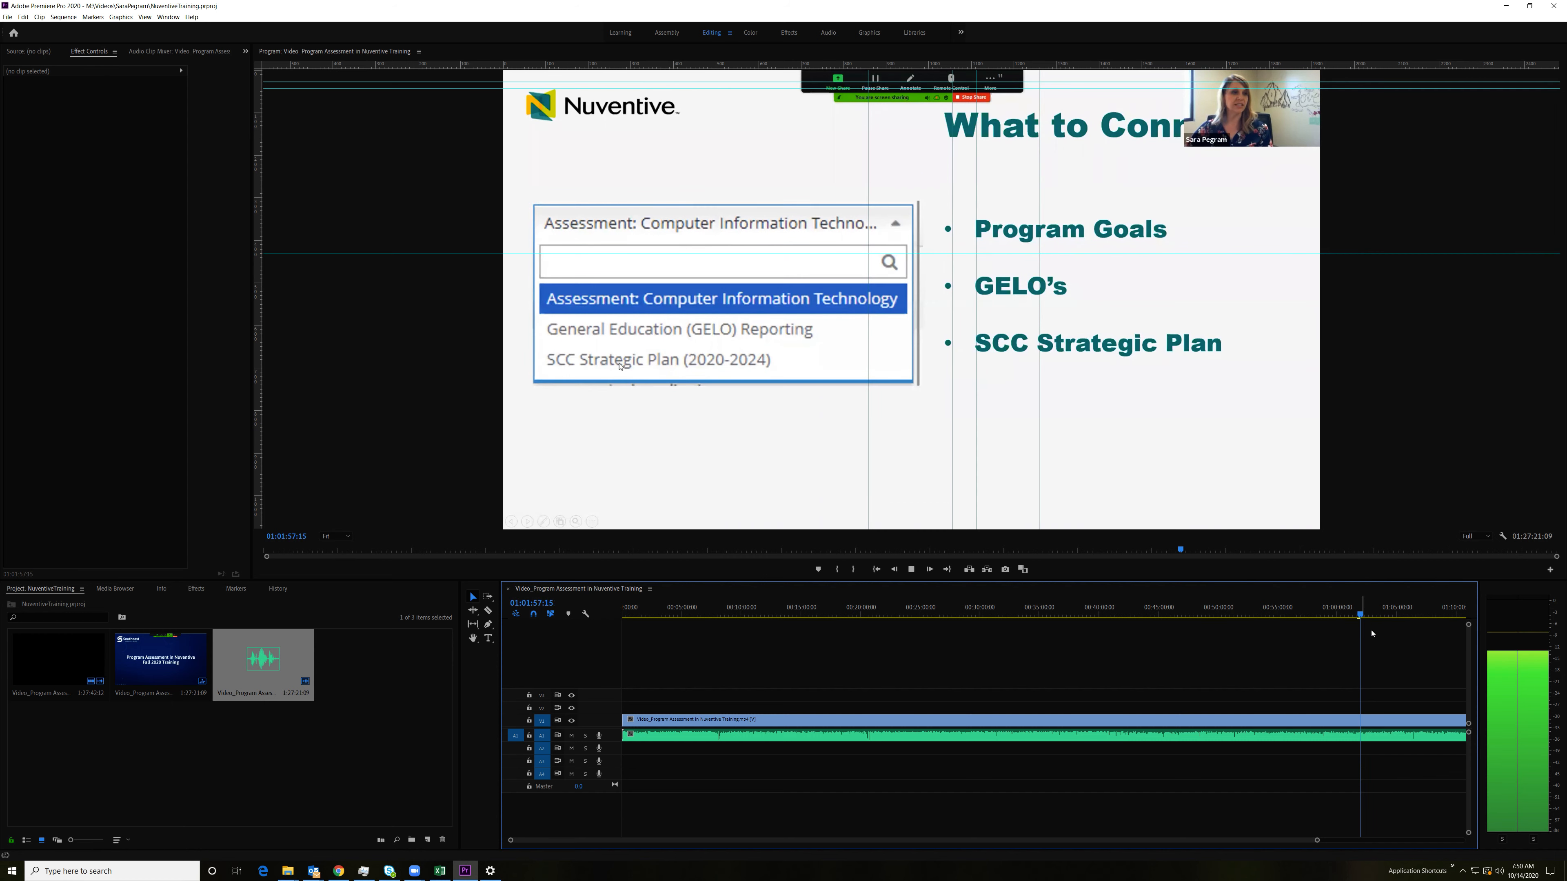
Step: Listen to the last part of the sequence at points between about 1:16:13 and 1:24:12 and examine the waveform closely near 1:23:25
drag(1317, 840, 1418, 855)
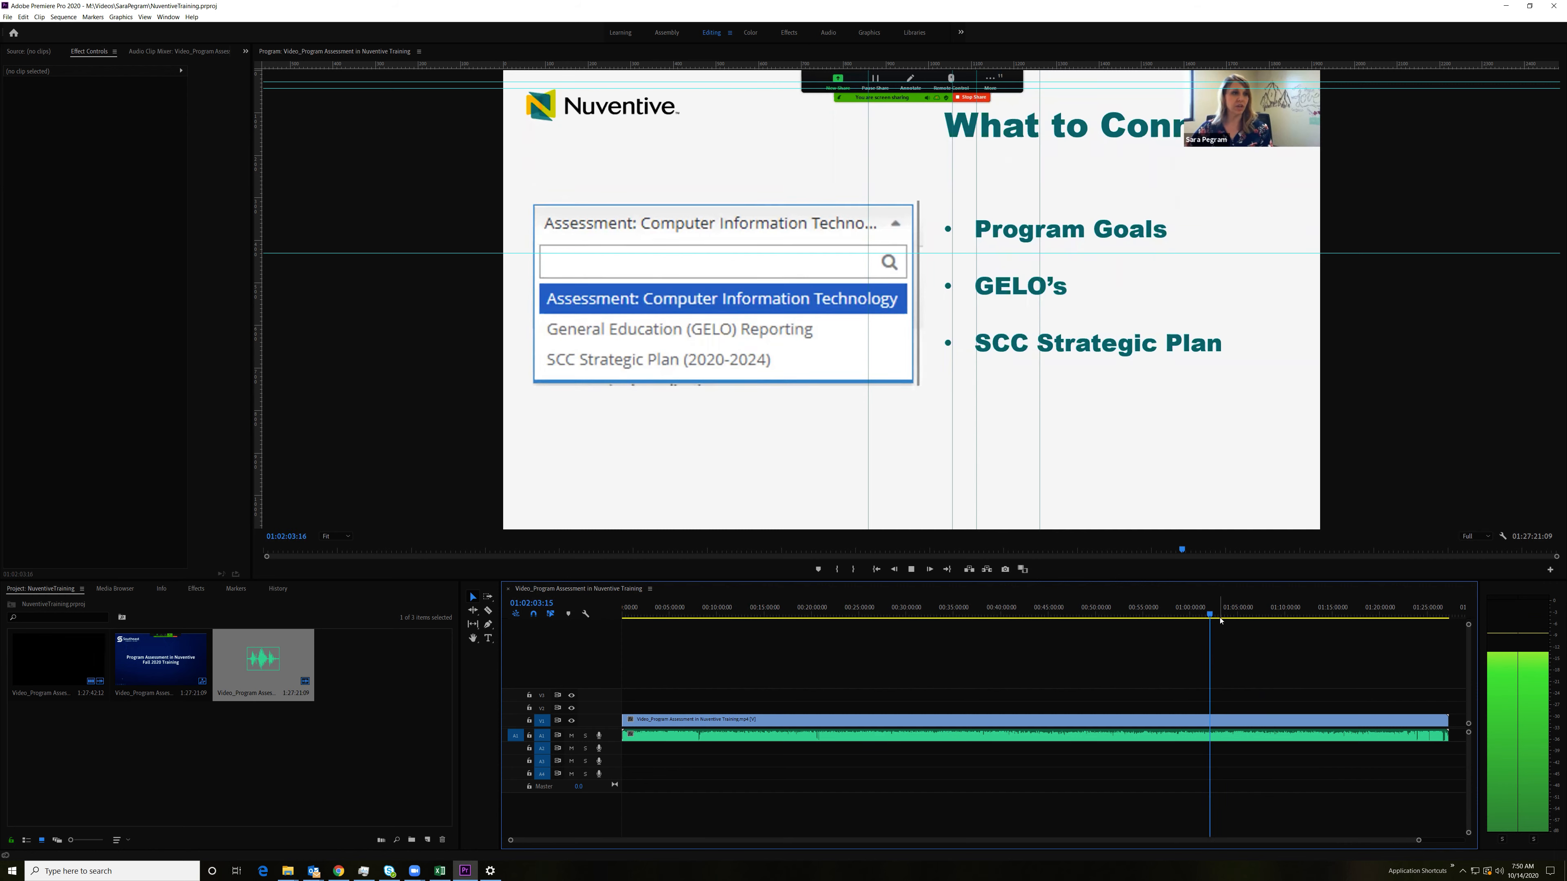
drag(1219, 617, 1345, 616)
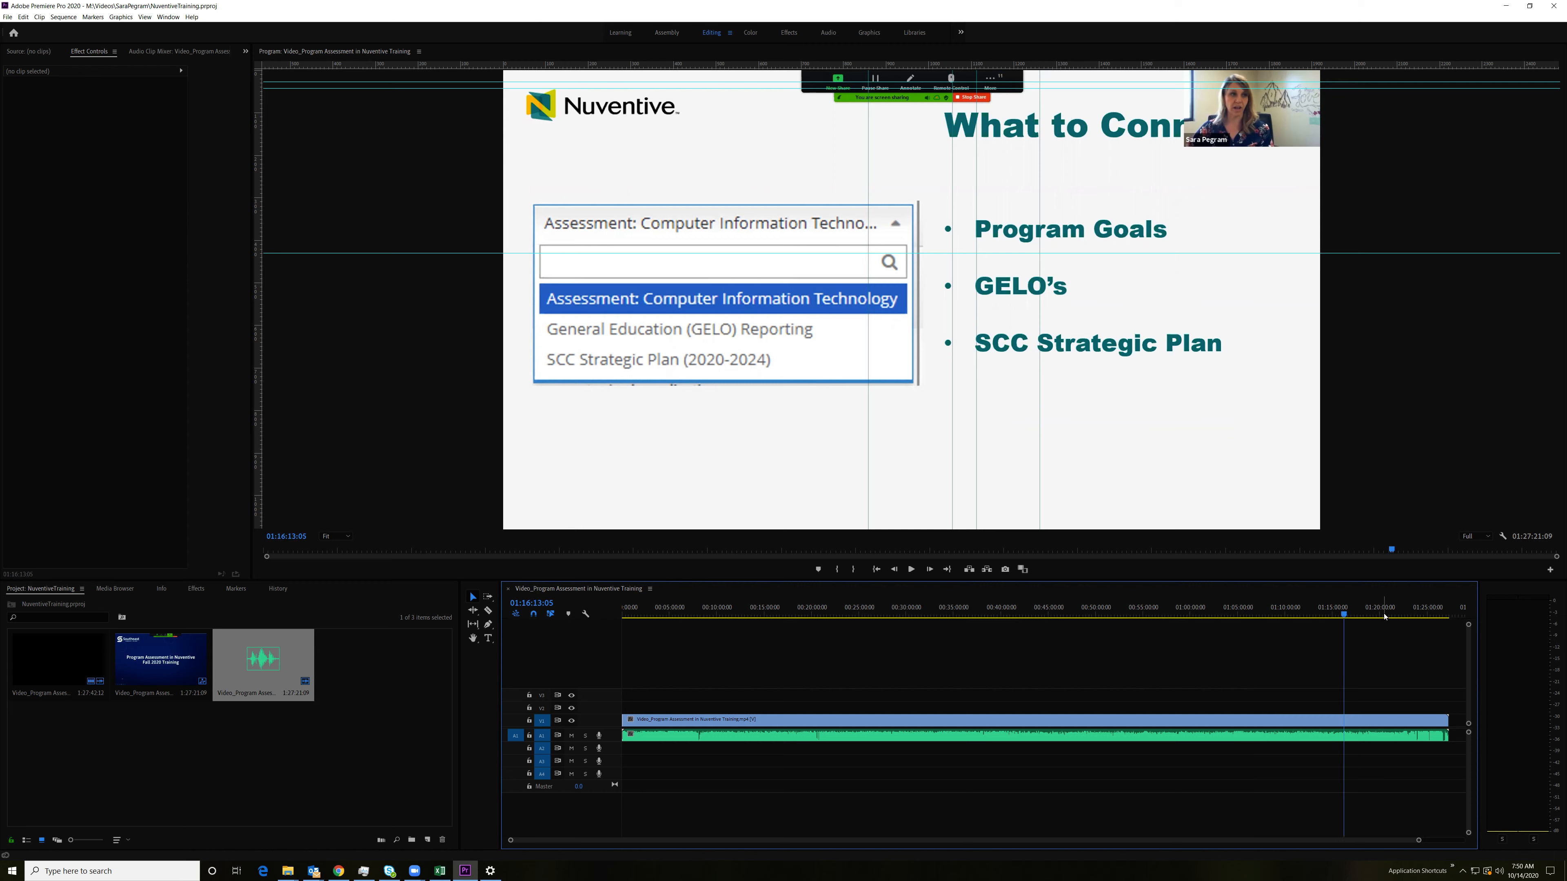
click(1398, 616)
click(1420, 616)
key(space)
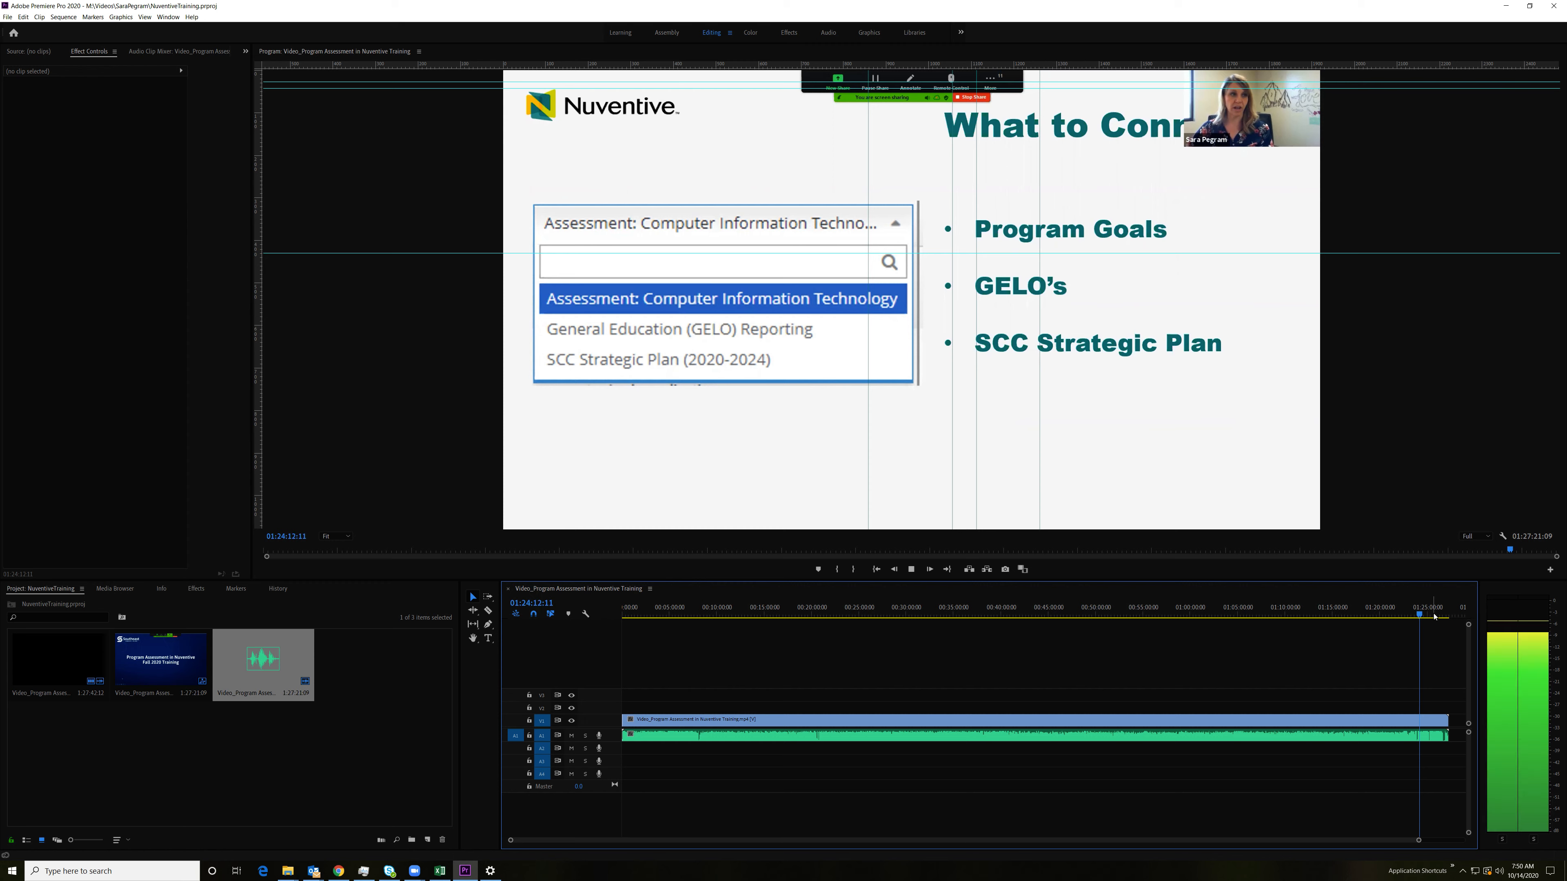
click(1413, 617)
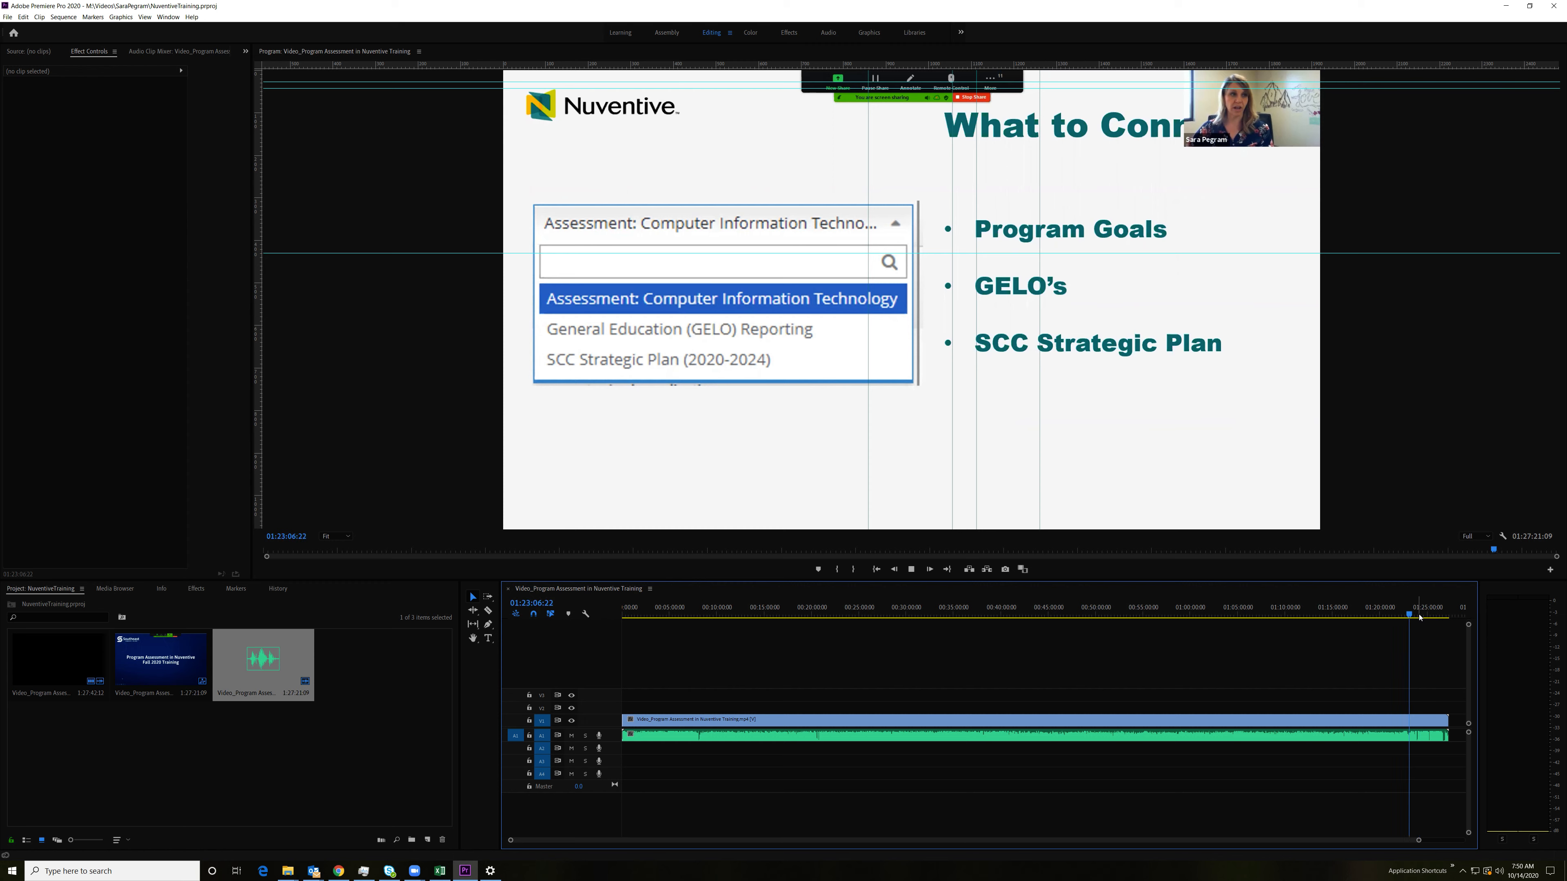
key(space)
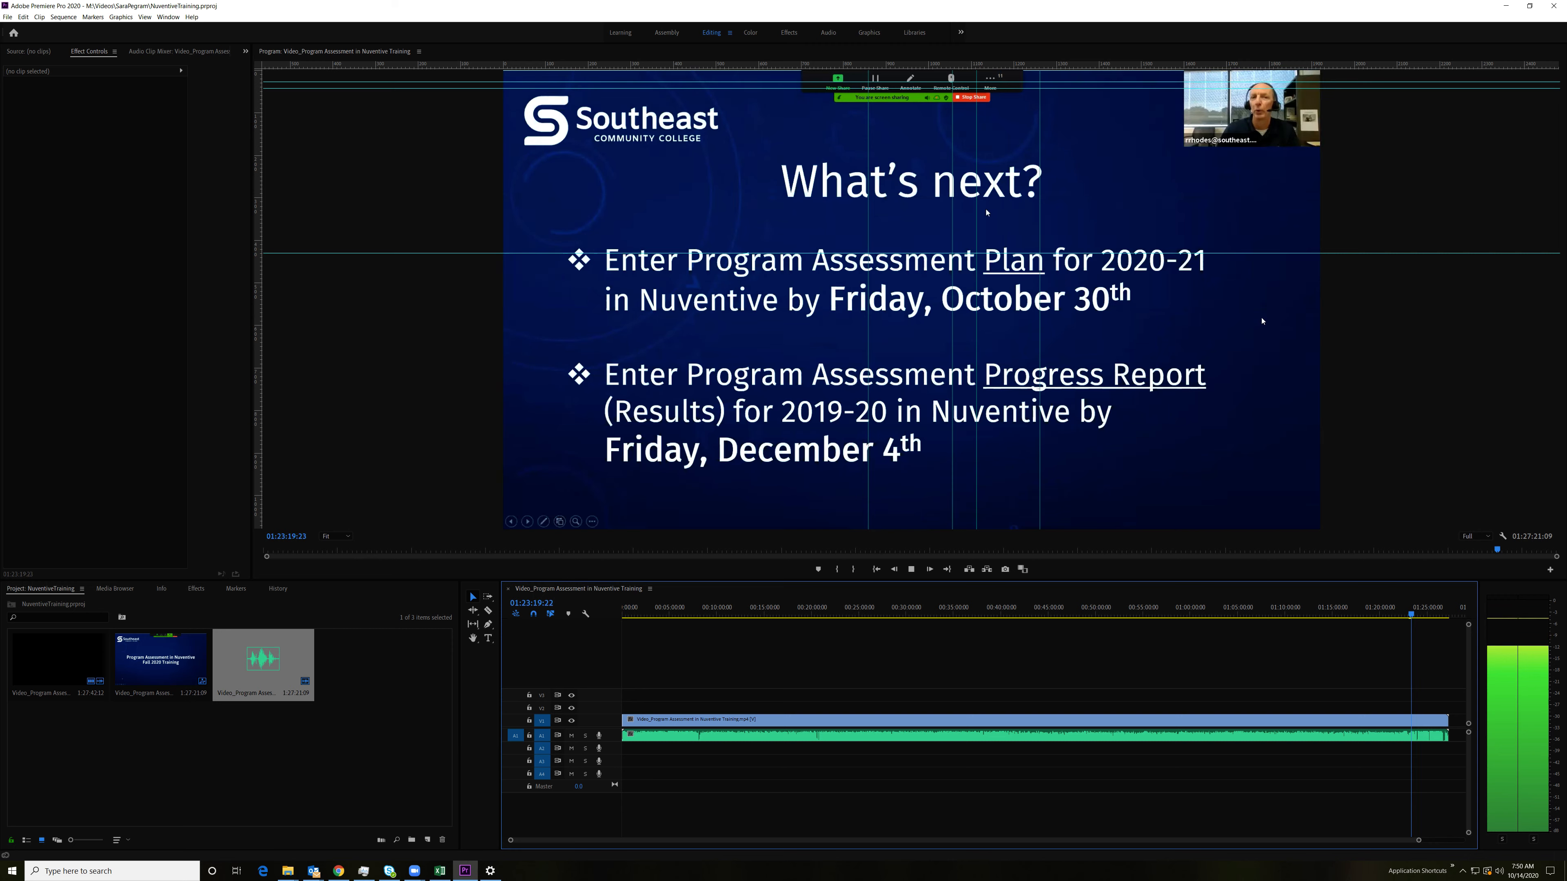
drag(1418, 840, 1065, 827)
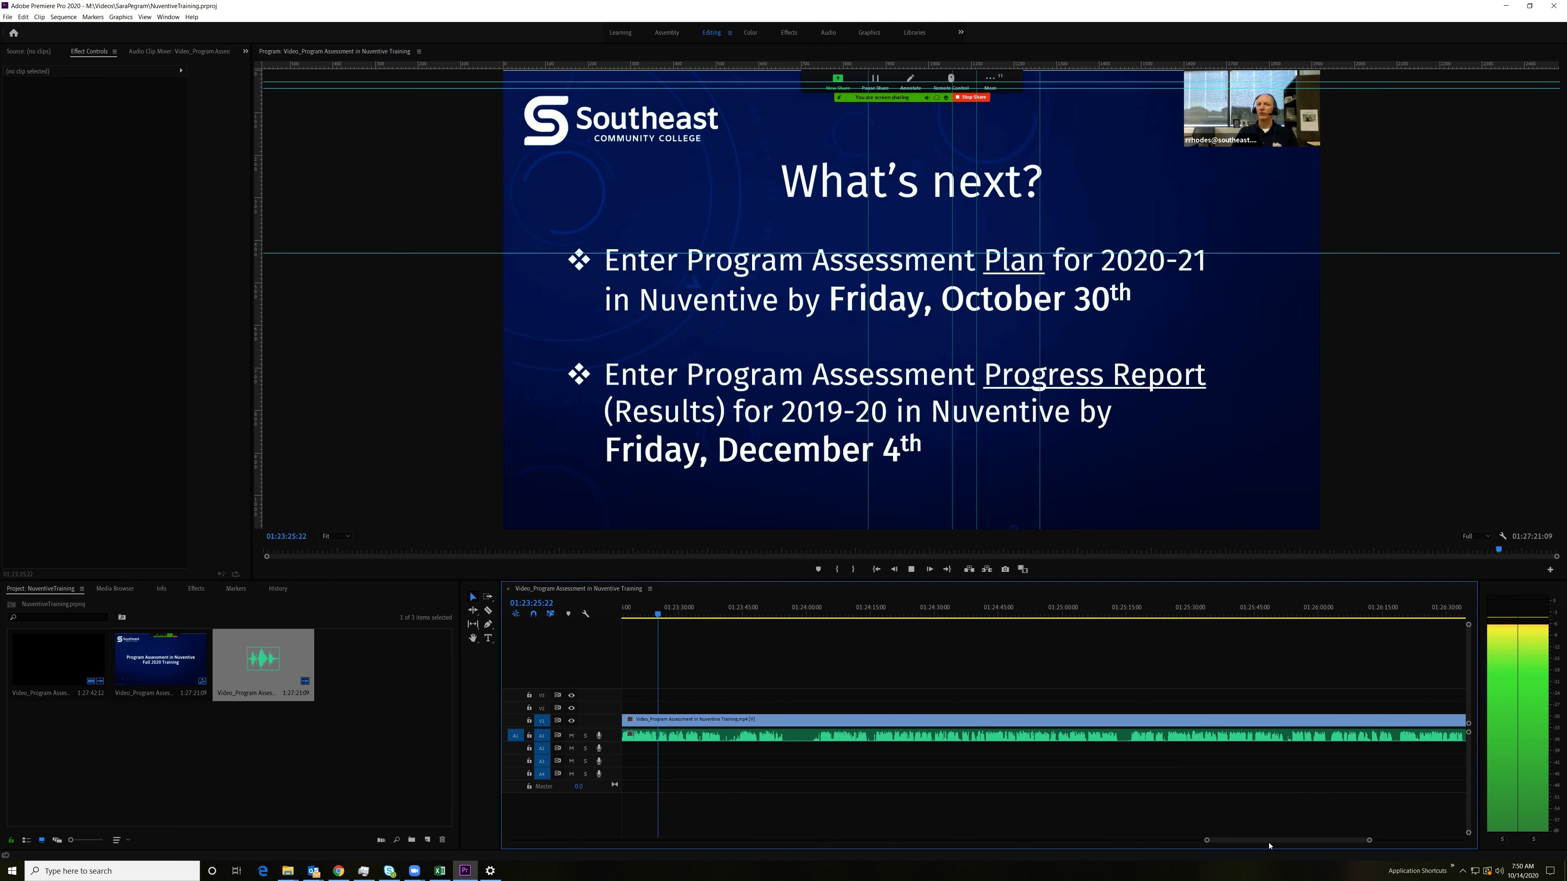
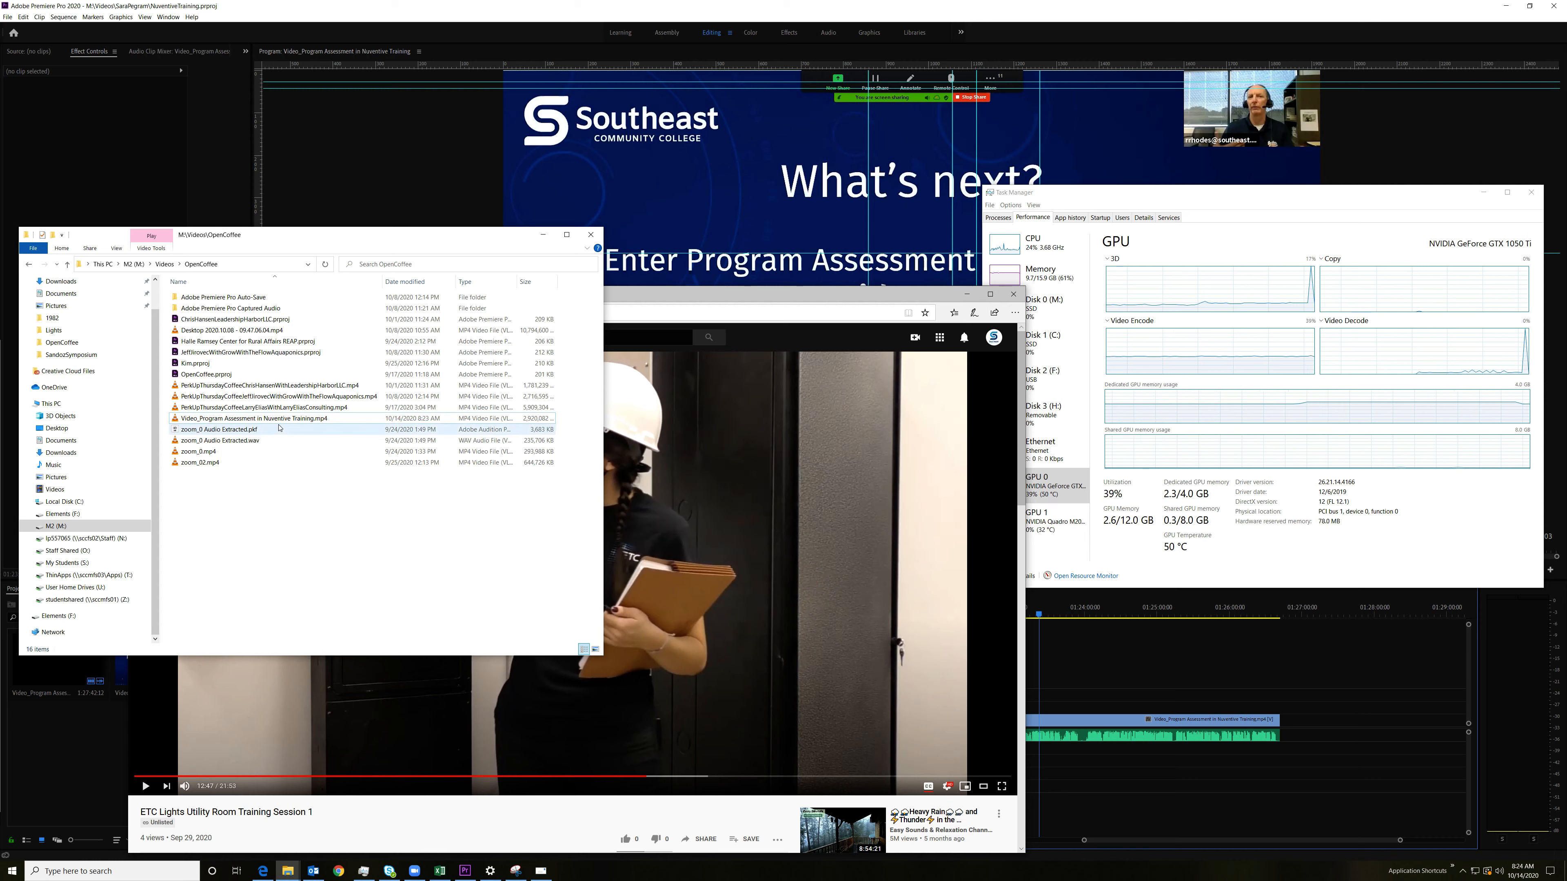
Step: Start a YouTube channel upload of "Video_Program Assessment in Nuventive Training.mp4" from the OpenCoffee folder, moving File Explorer clear of the upload dialog
click(915, 337)
click(941, 361)
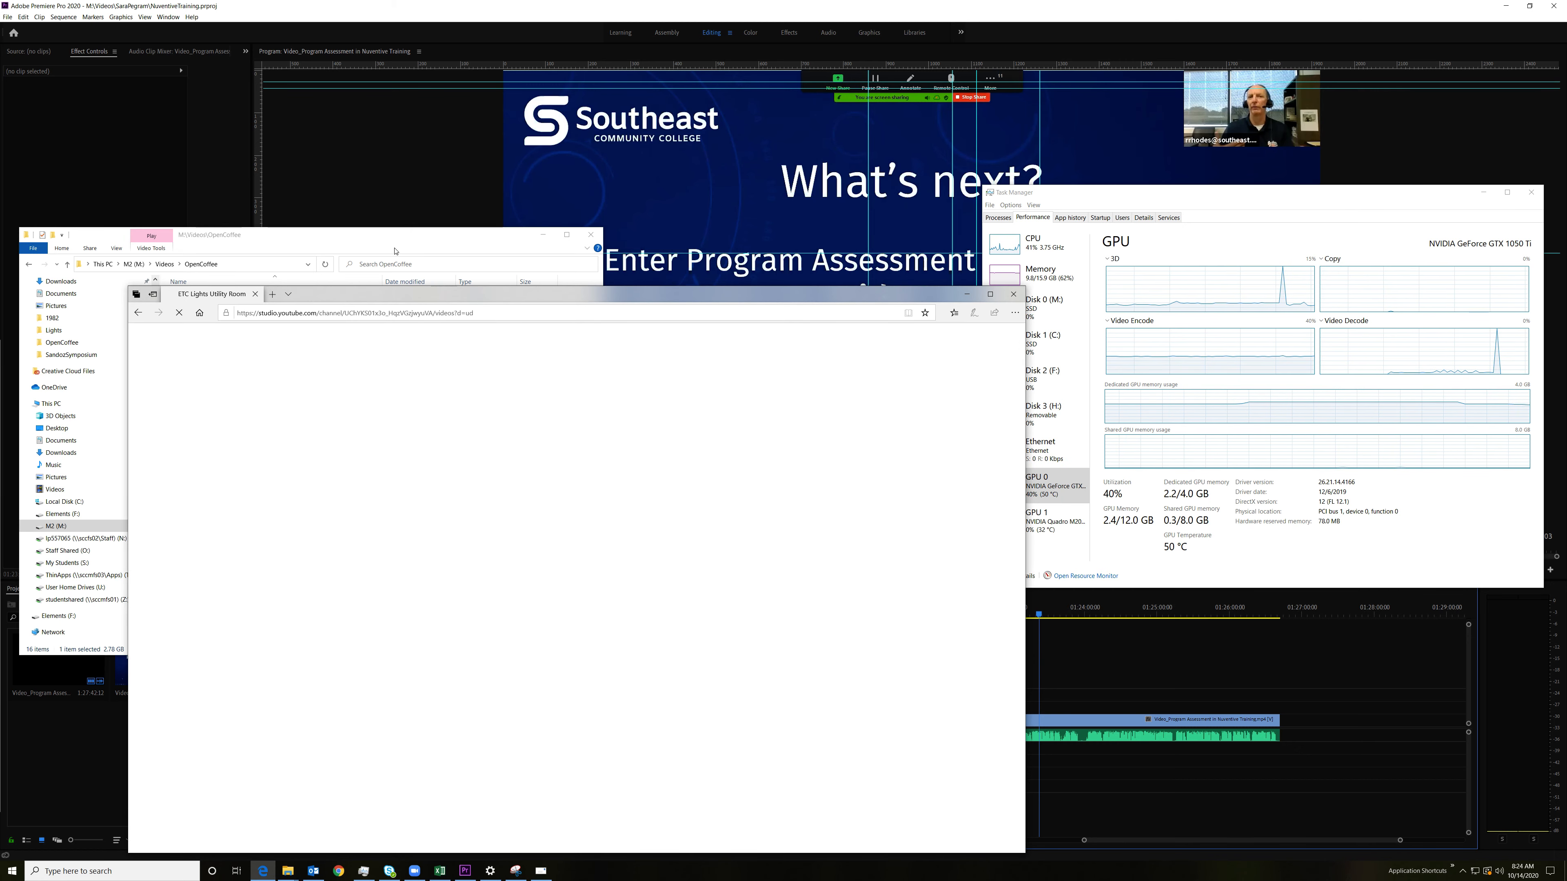
click(396, 244)
drag(397, 244, 417, 54)
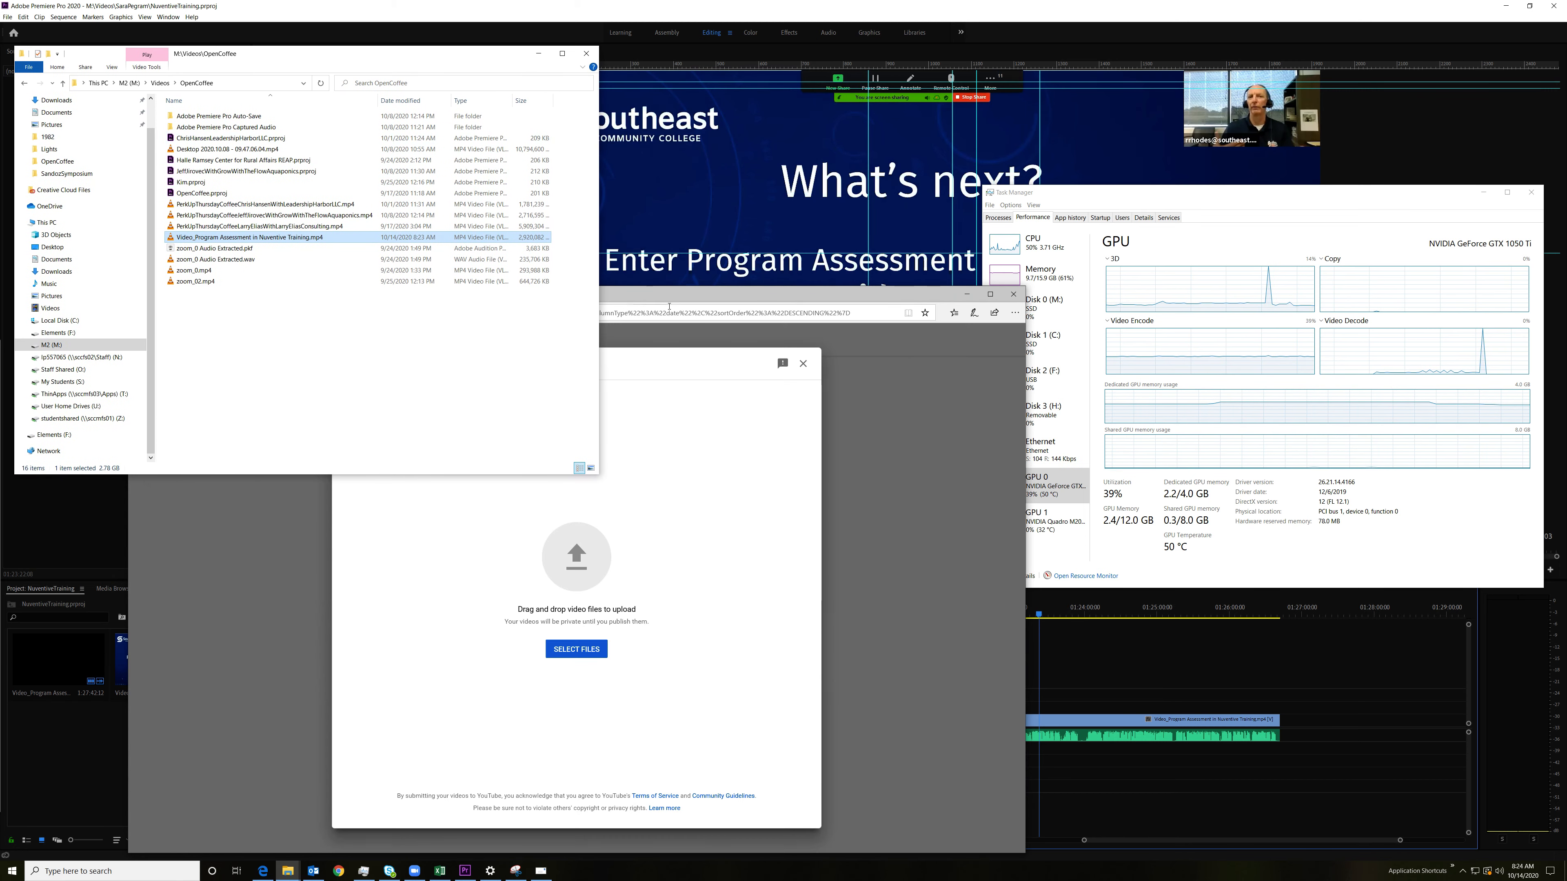
drag(284, 237, 611, 532)
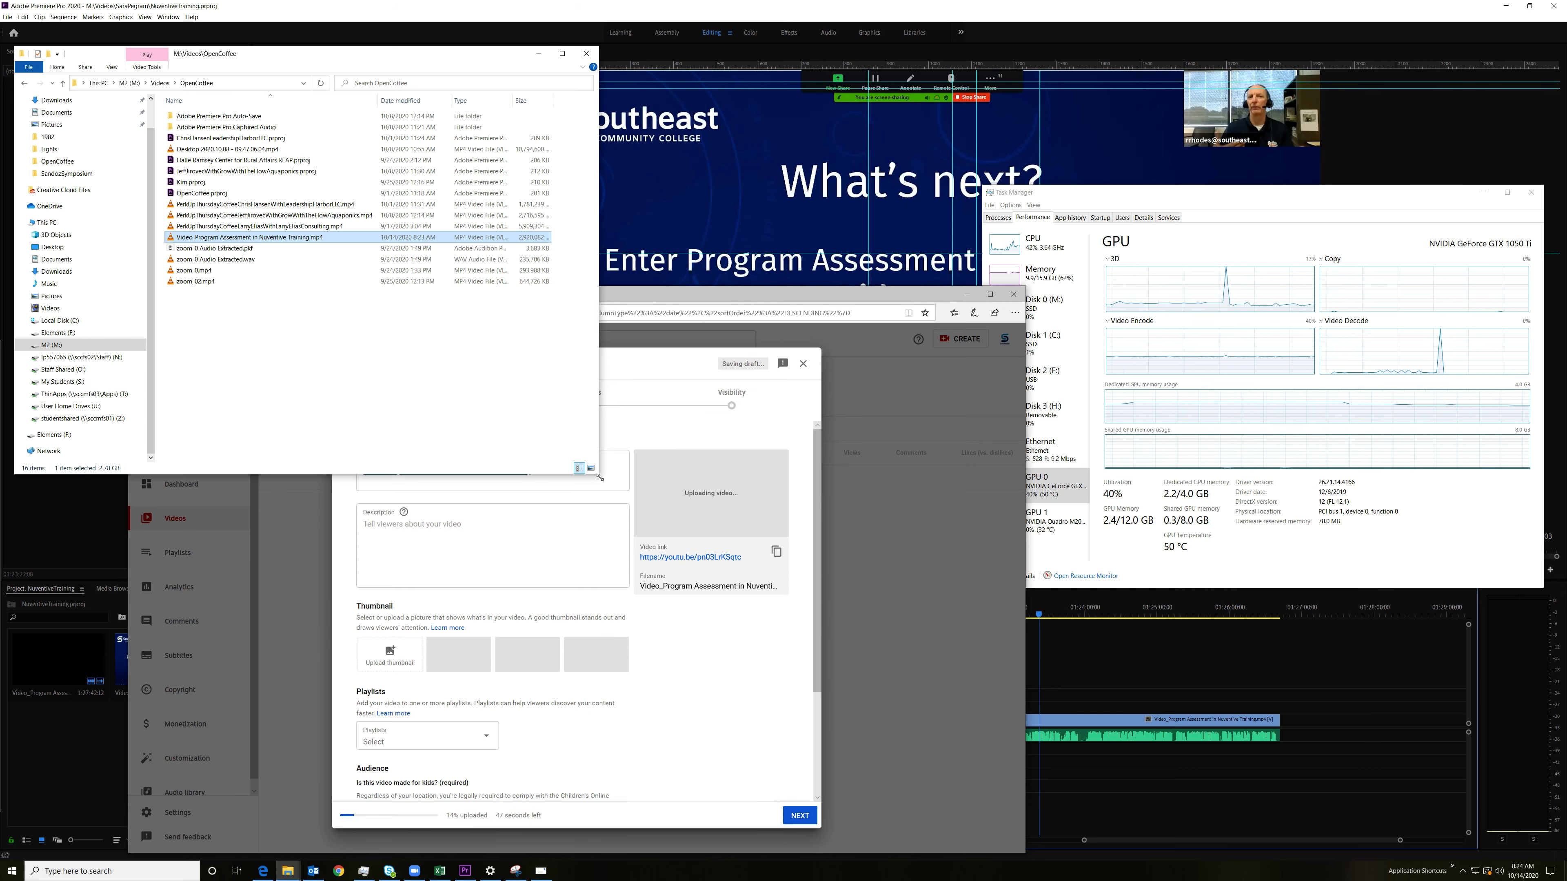
Step: Shrink the File Explorer window, review the video's details and mark the video as not made for kids
drag(598, 474, 535, 274)
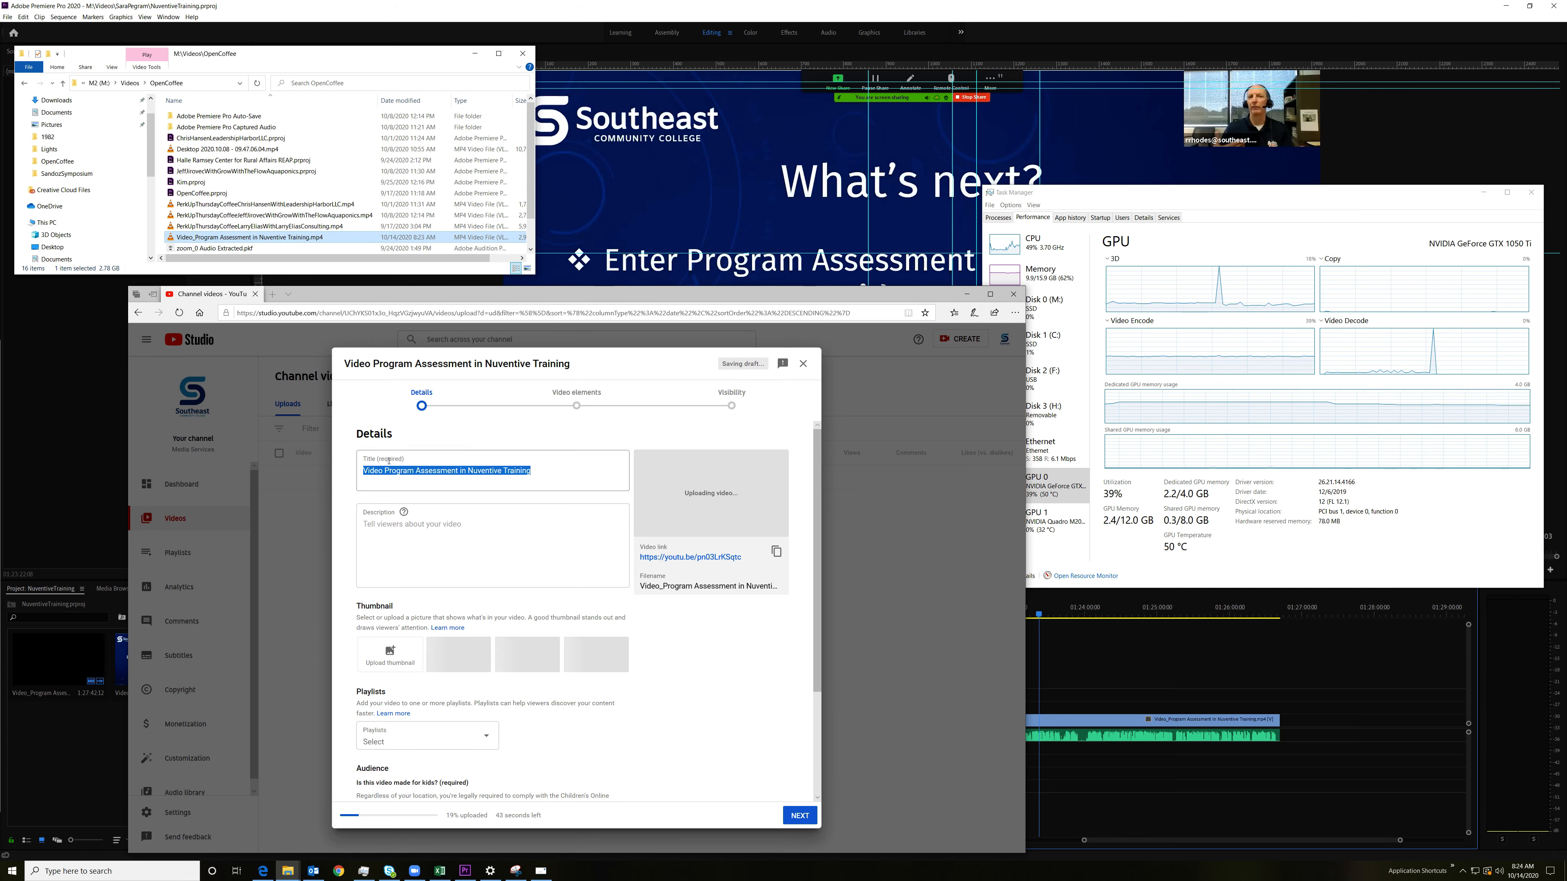
click(464, 472)
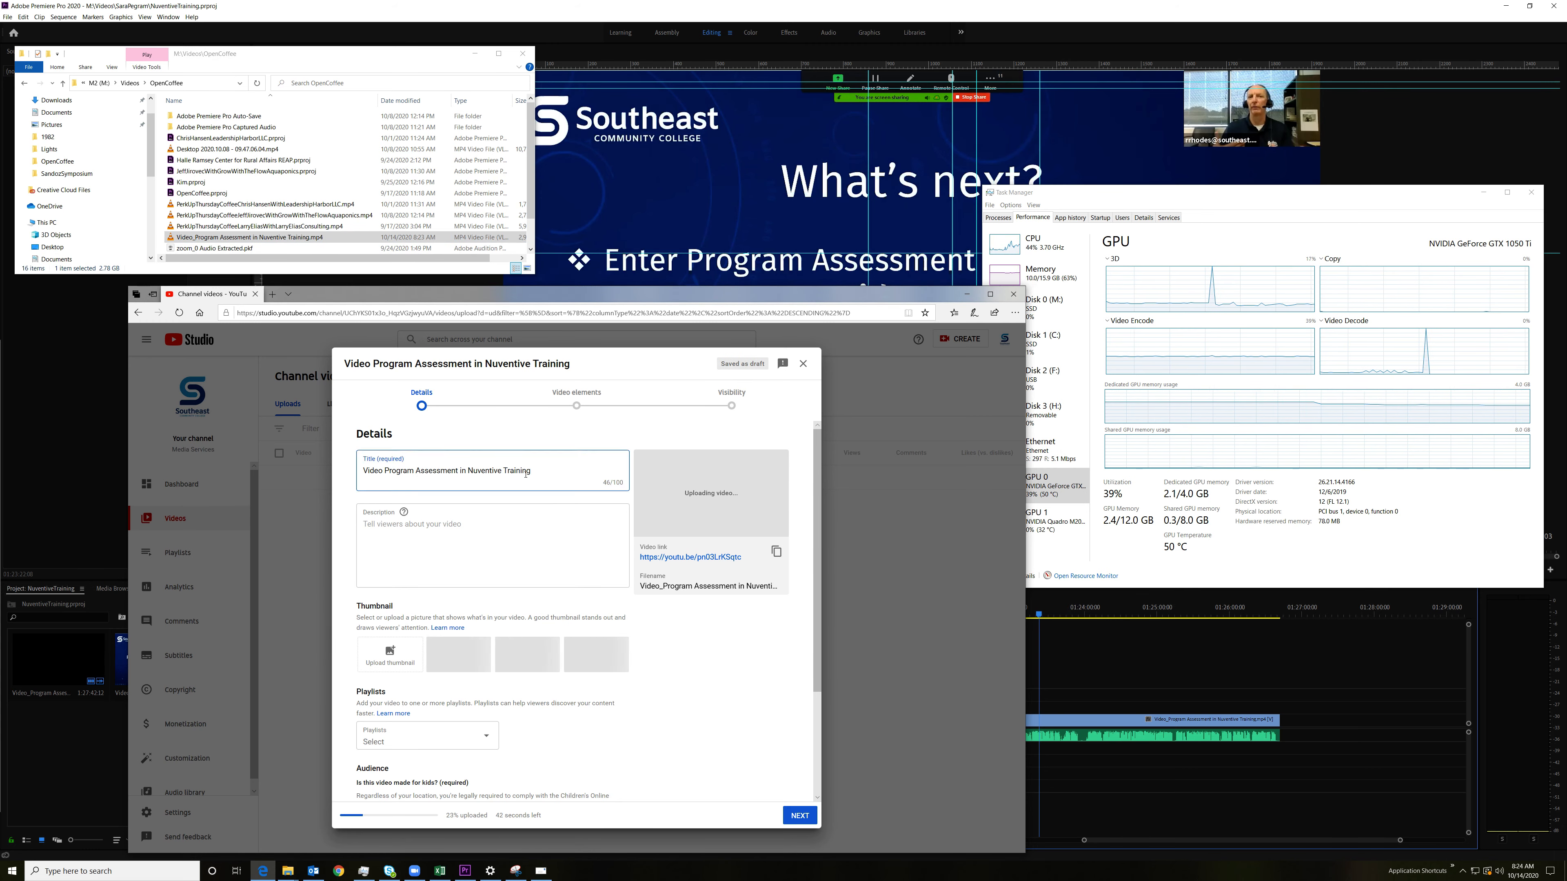
click(491, 738)
click(585, 736)
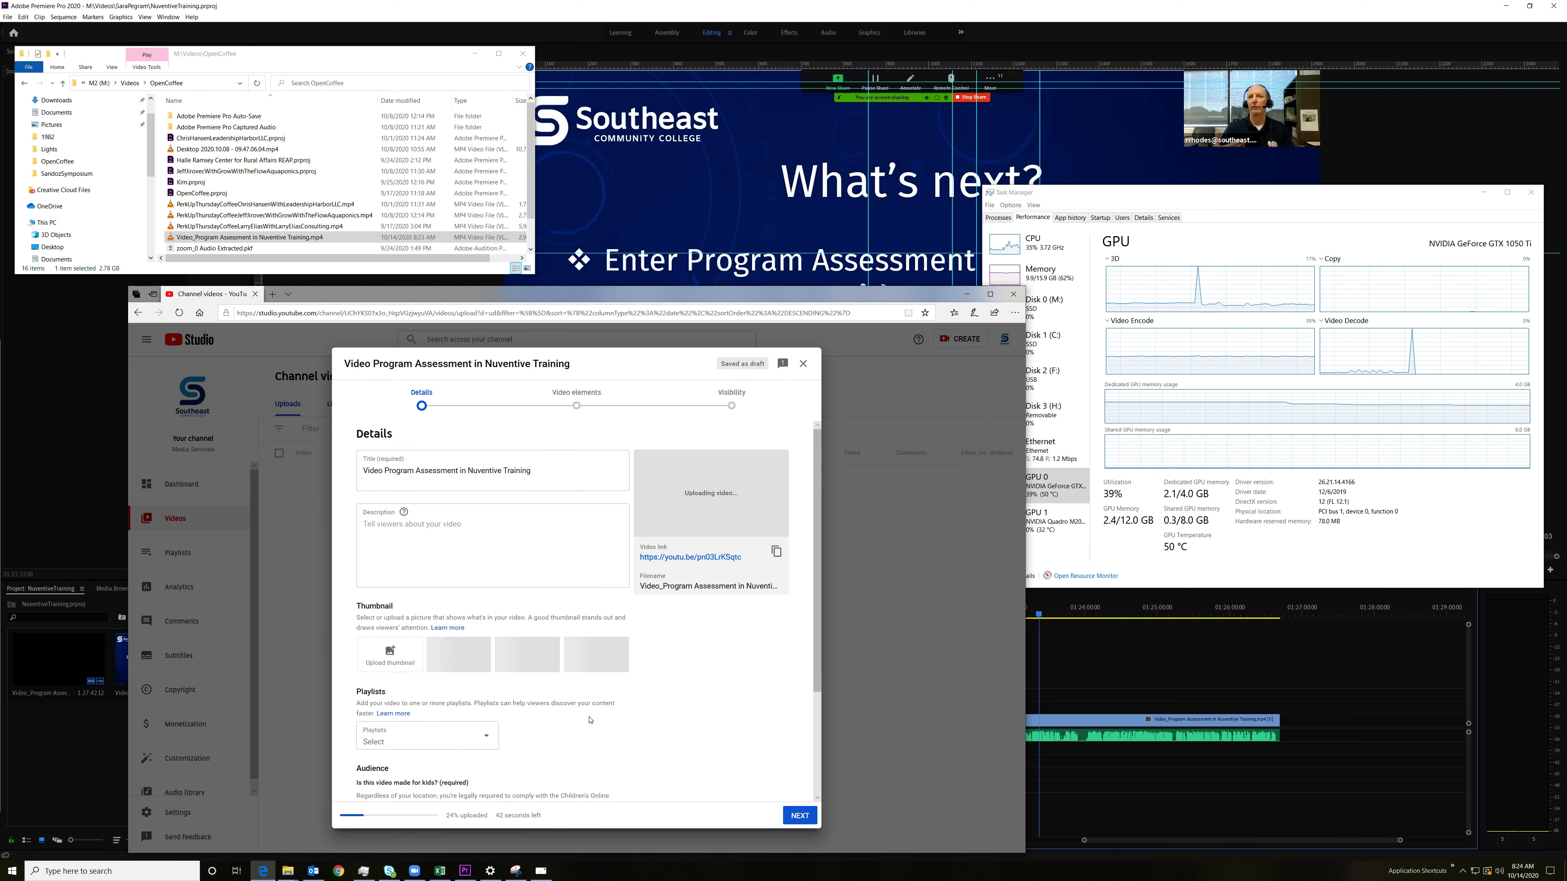
scroll(580, 710, down, 1)
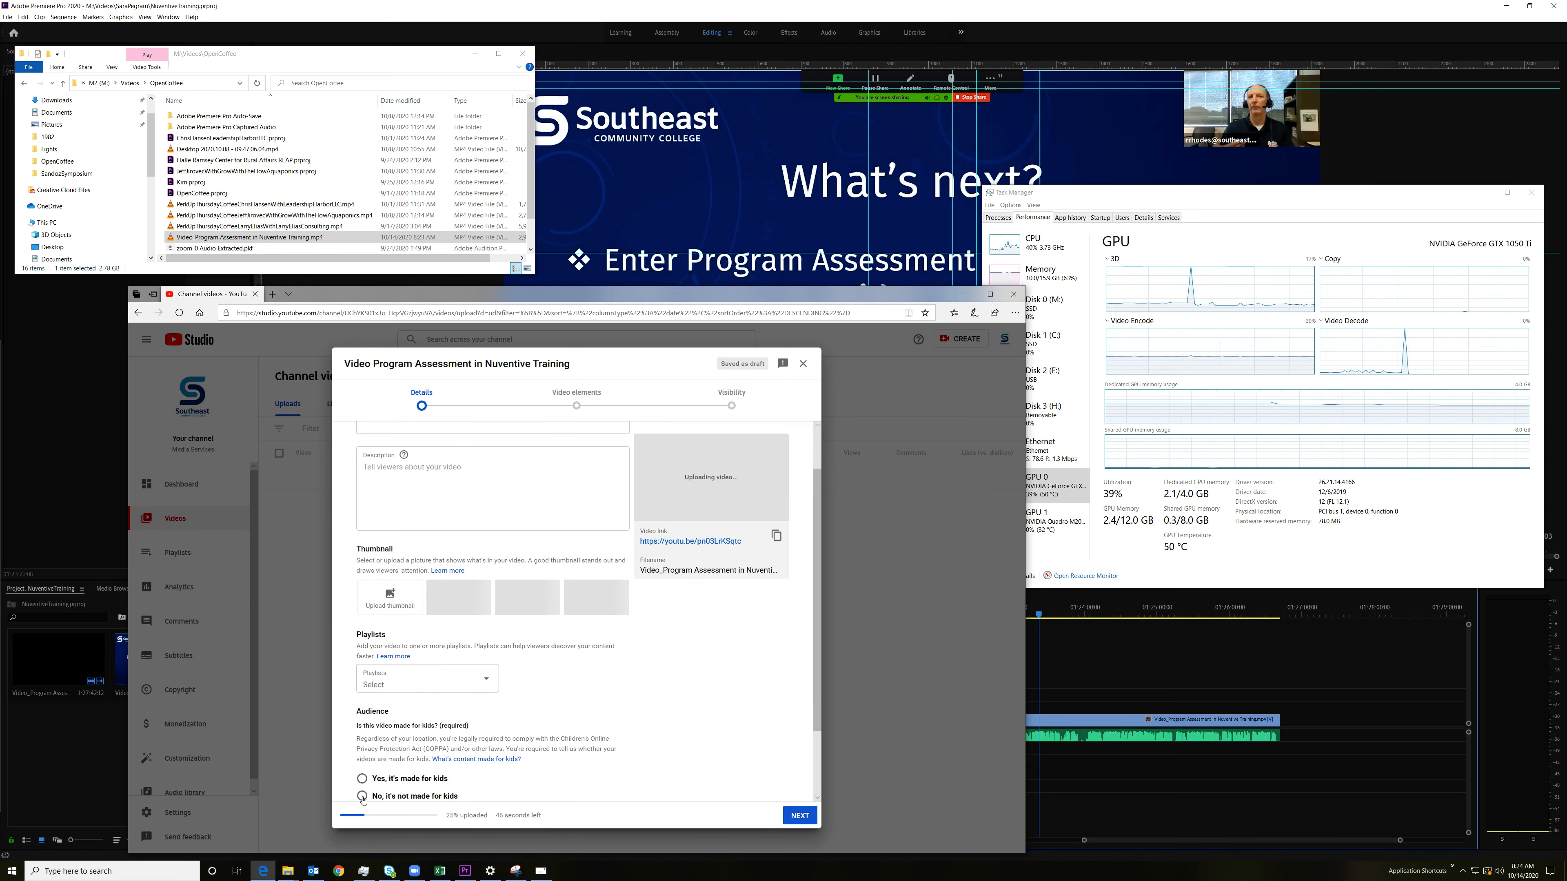
scroll(570, 727, up, 1)
scroll(562, 722, down, 3)
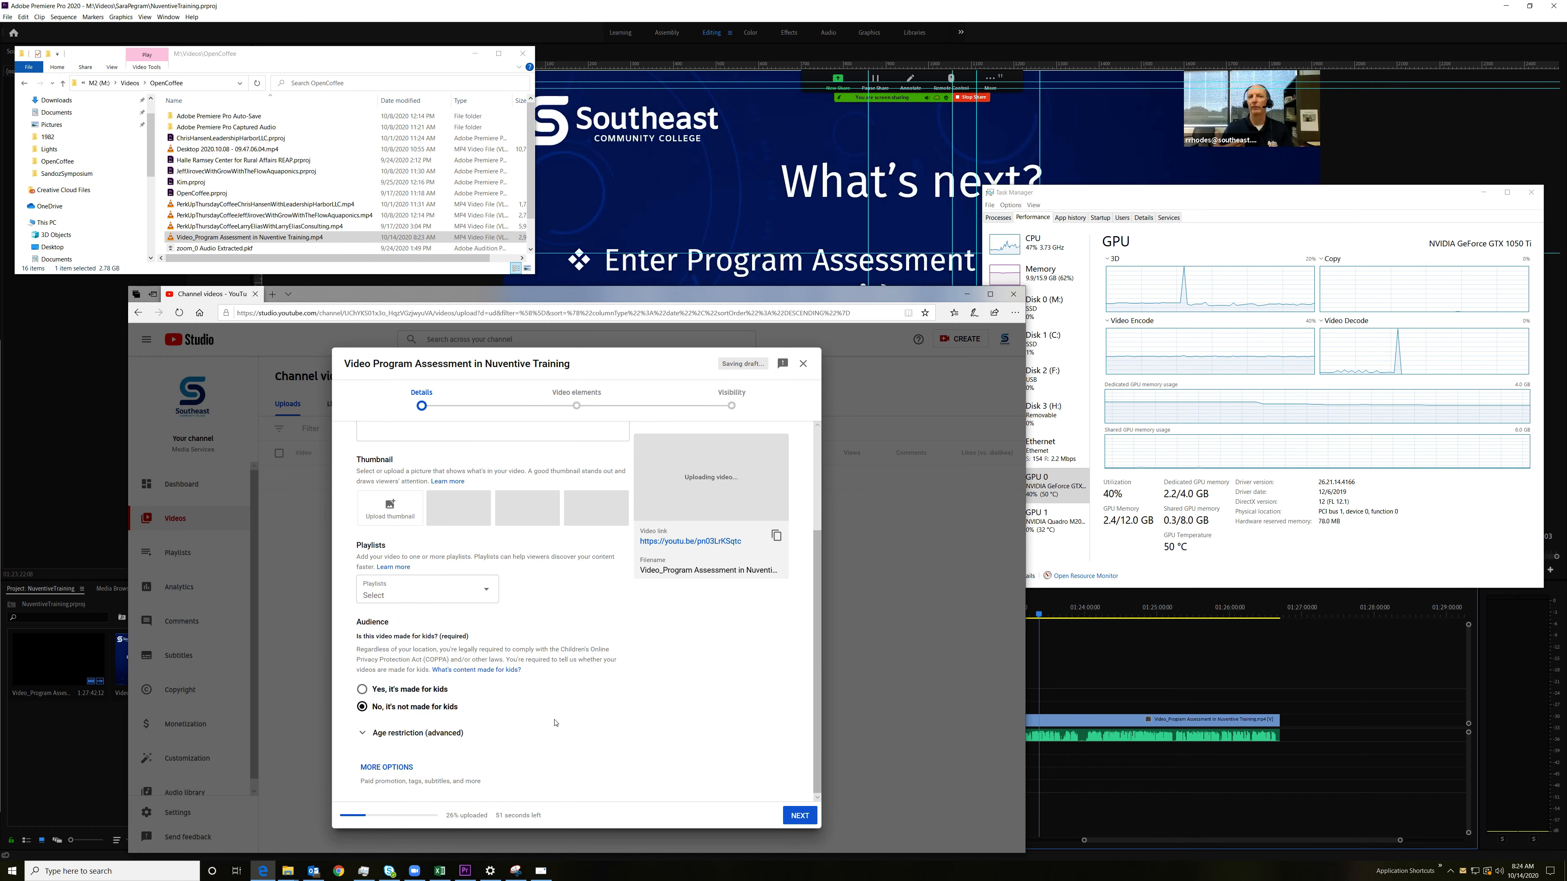
scroll(555, 724, up, 1)
scroll(552, 709, up, 2)
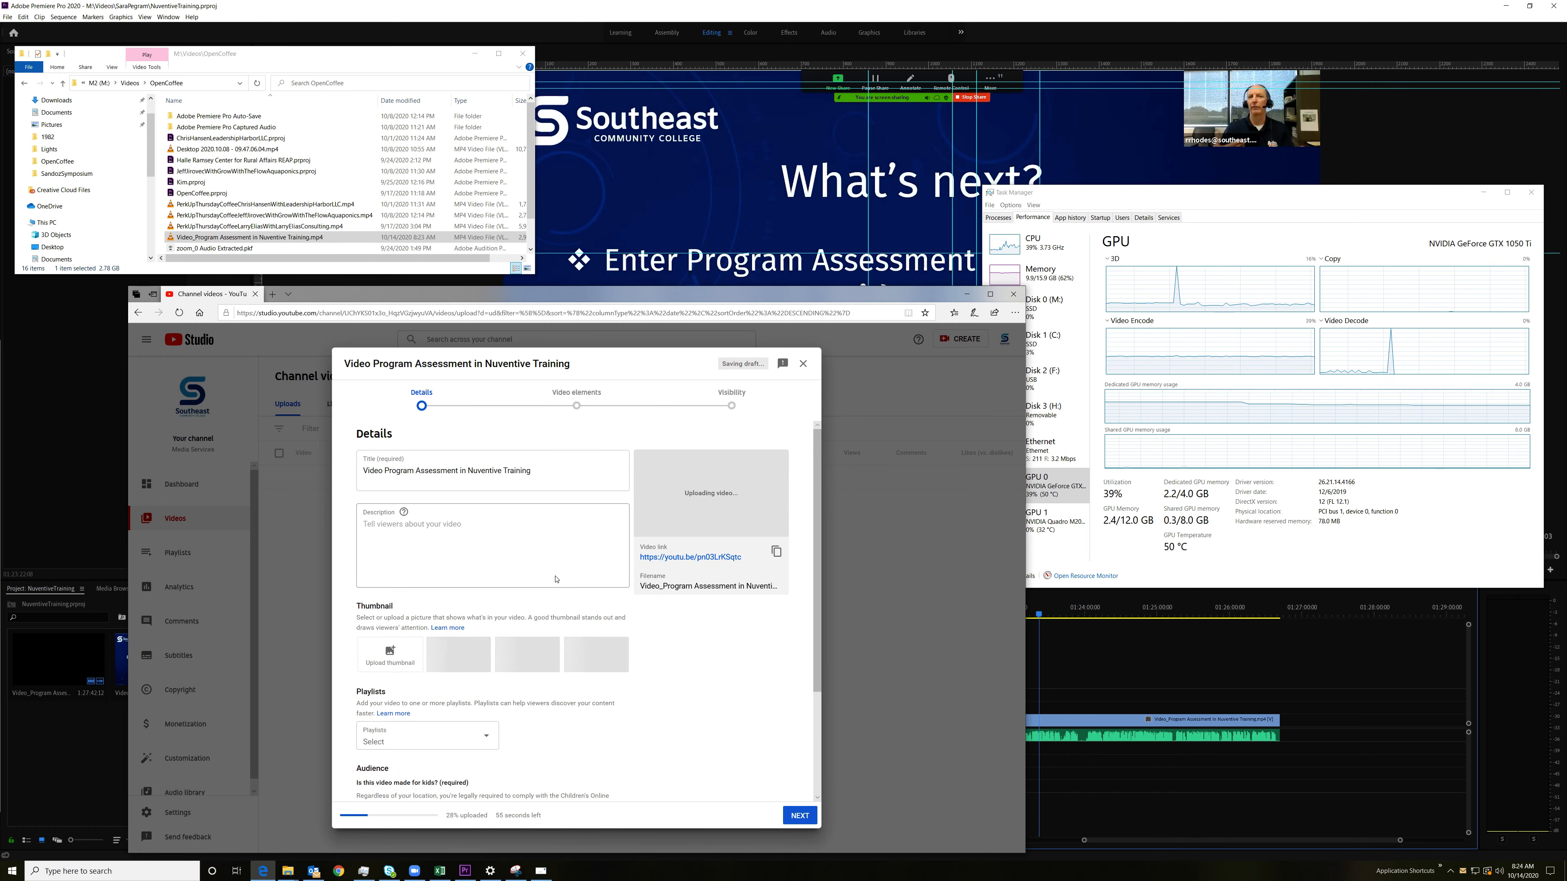
scroll(588, 717, down, 2)
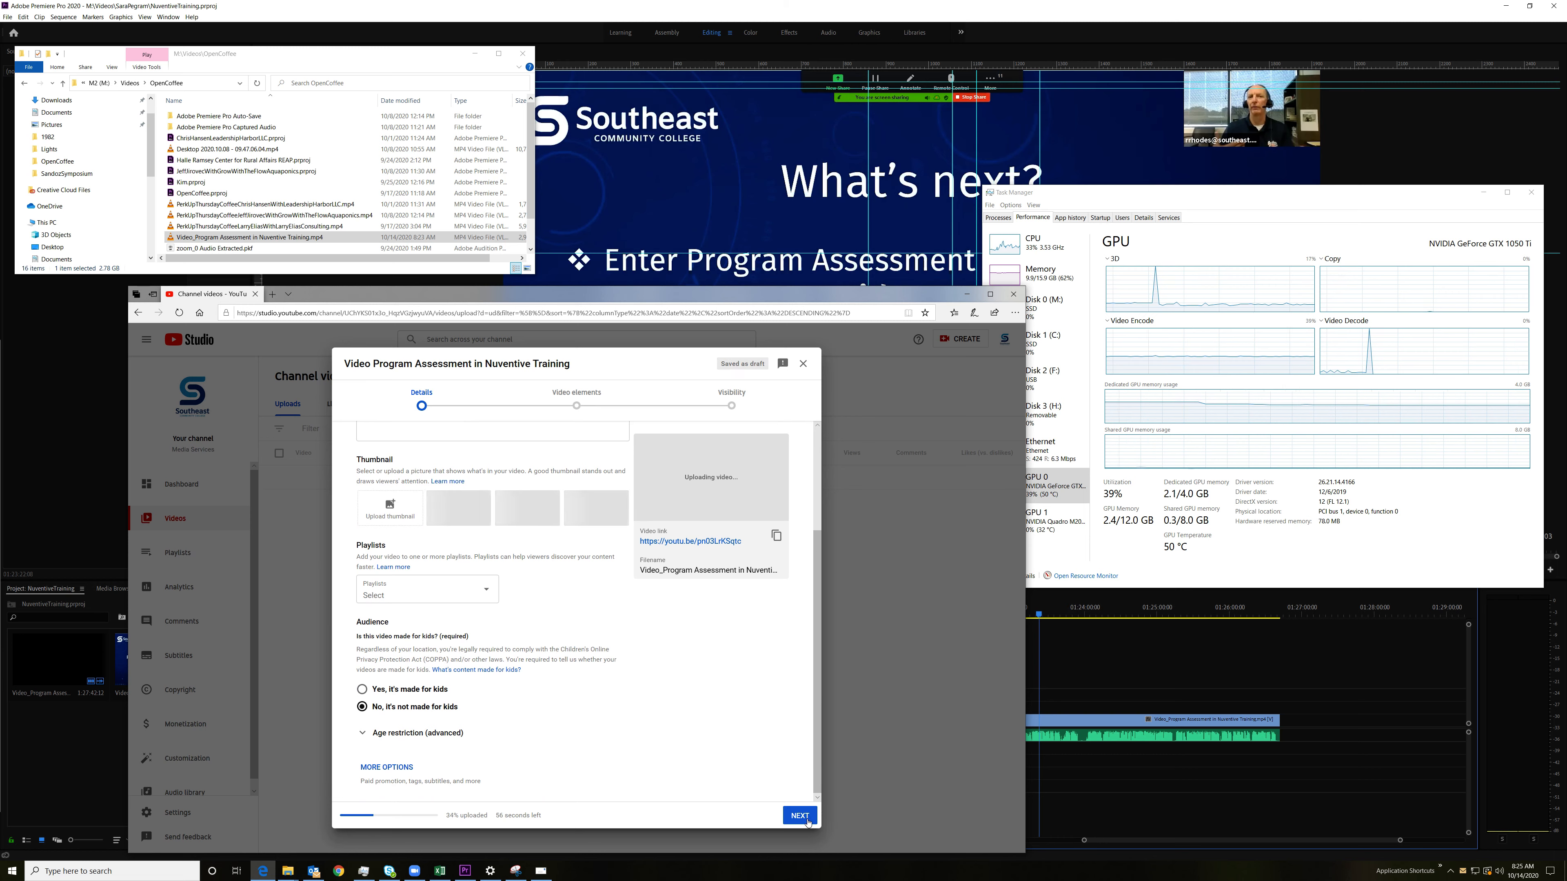
Step: Copy the video link, skip the video elements and publish the video with Public visibility
click(776, 536)
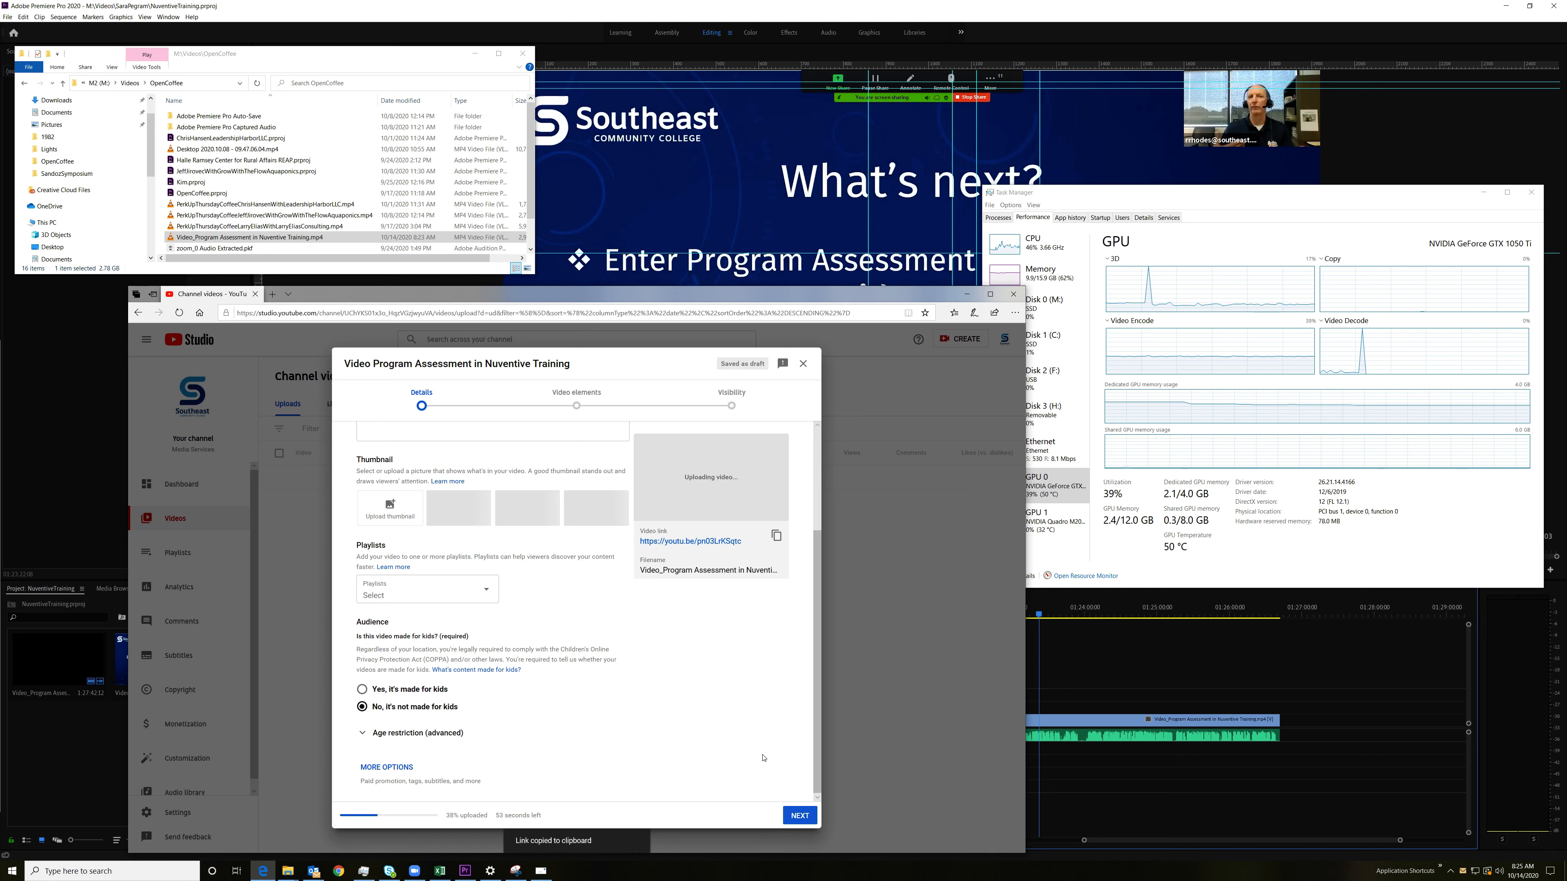
click(800, 820)
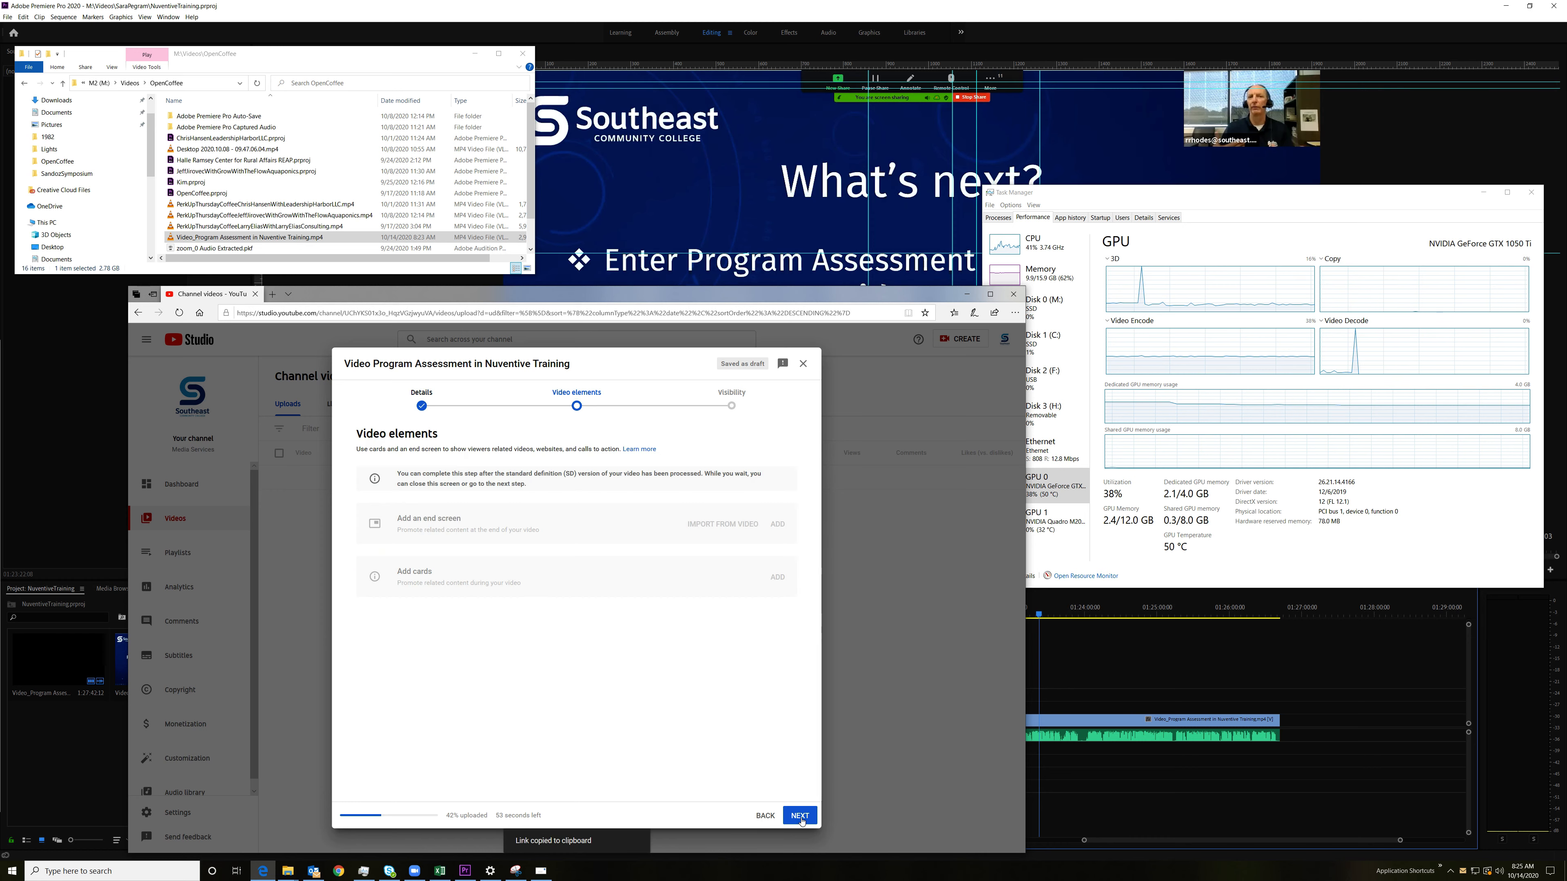
click(802, 819)
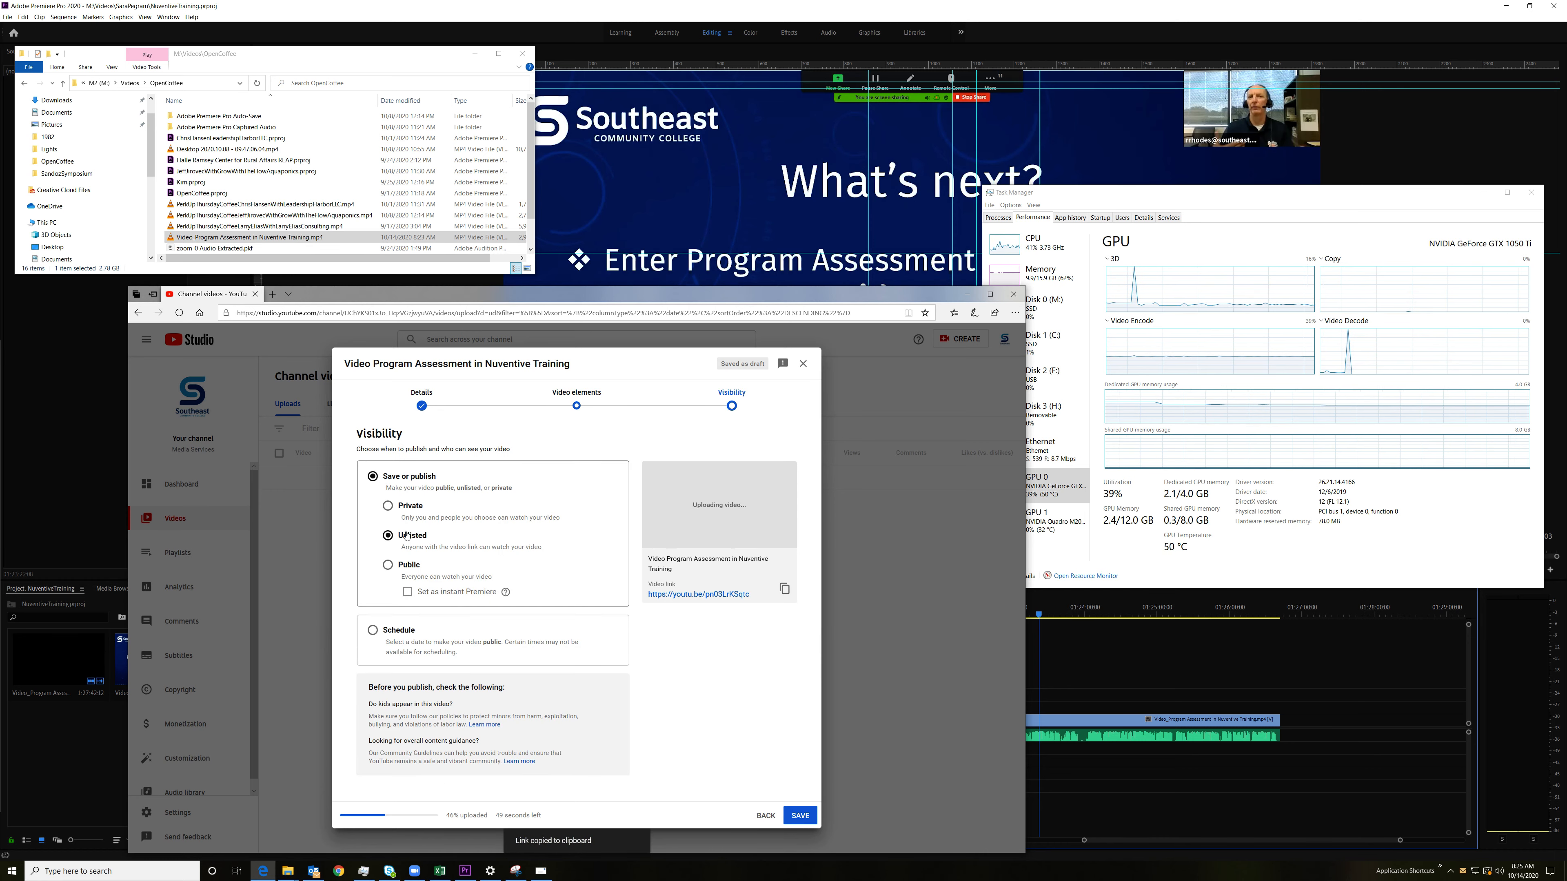
click(387, 564)
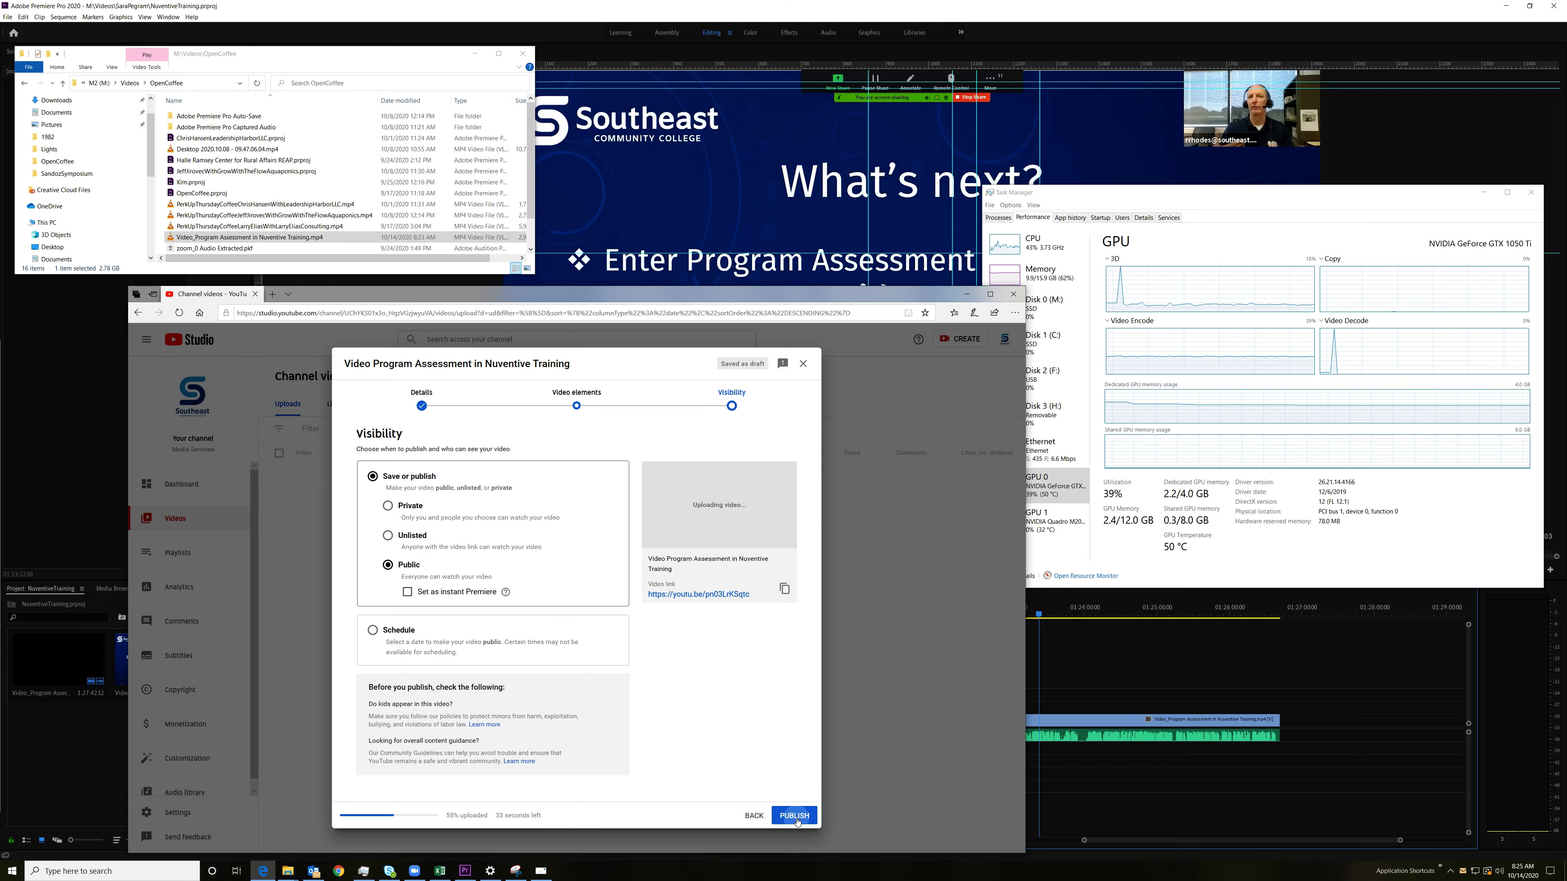
click(795, 816)
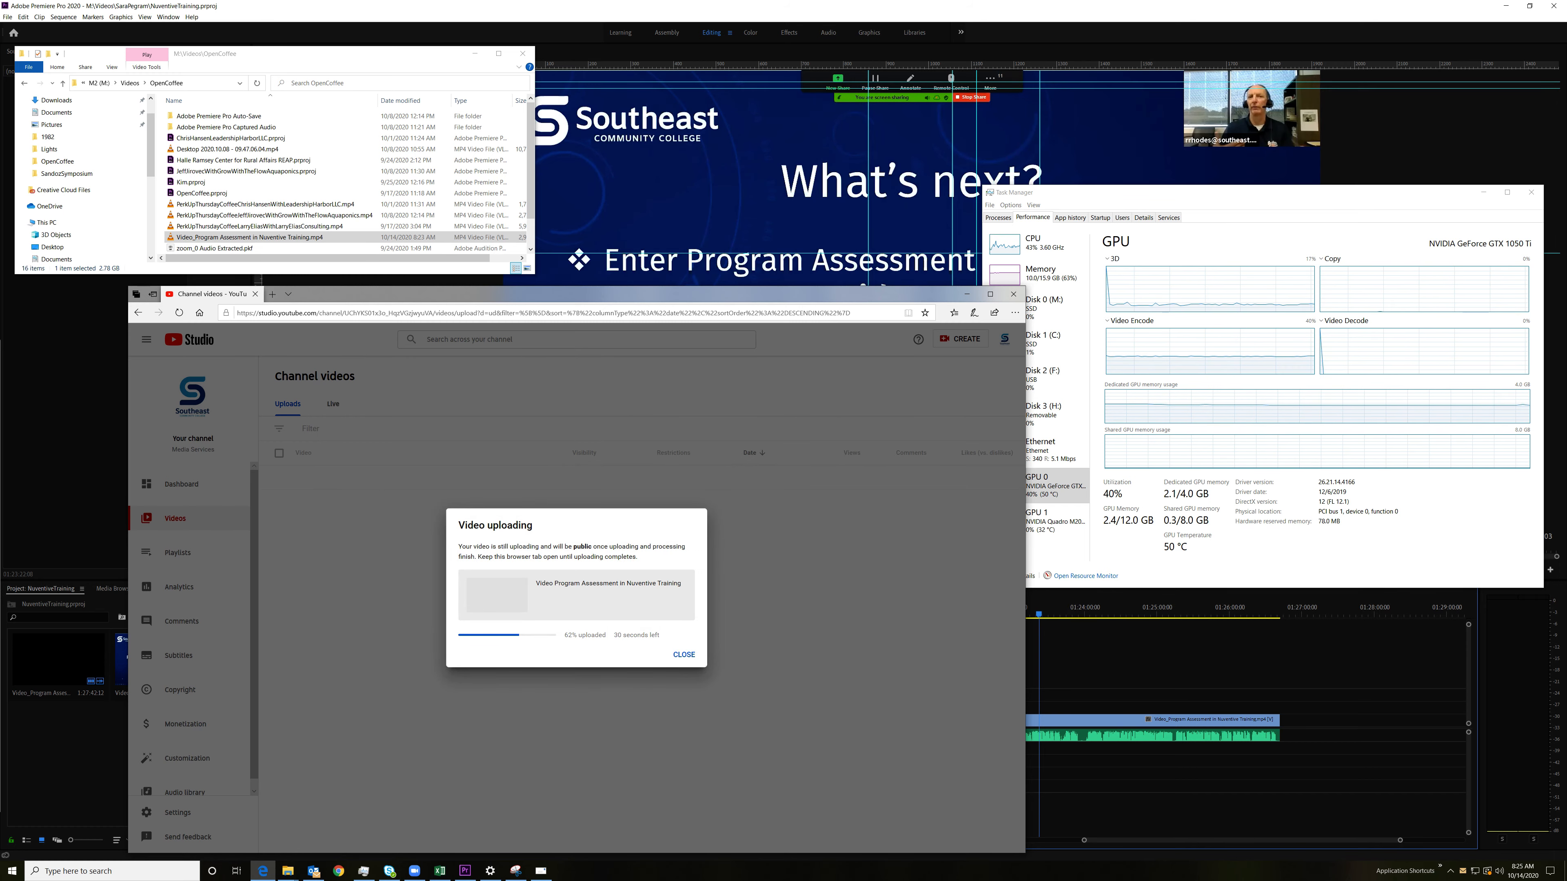
Step: Insert the copied YouTube link below the greeting of the Outlook reply draft and move the message window off this screen
drag(0, 426, 209, 342)
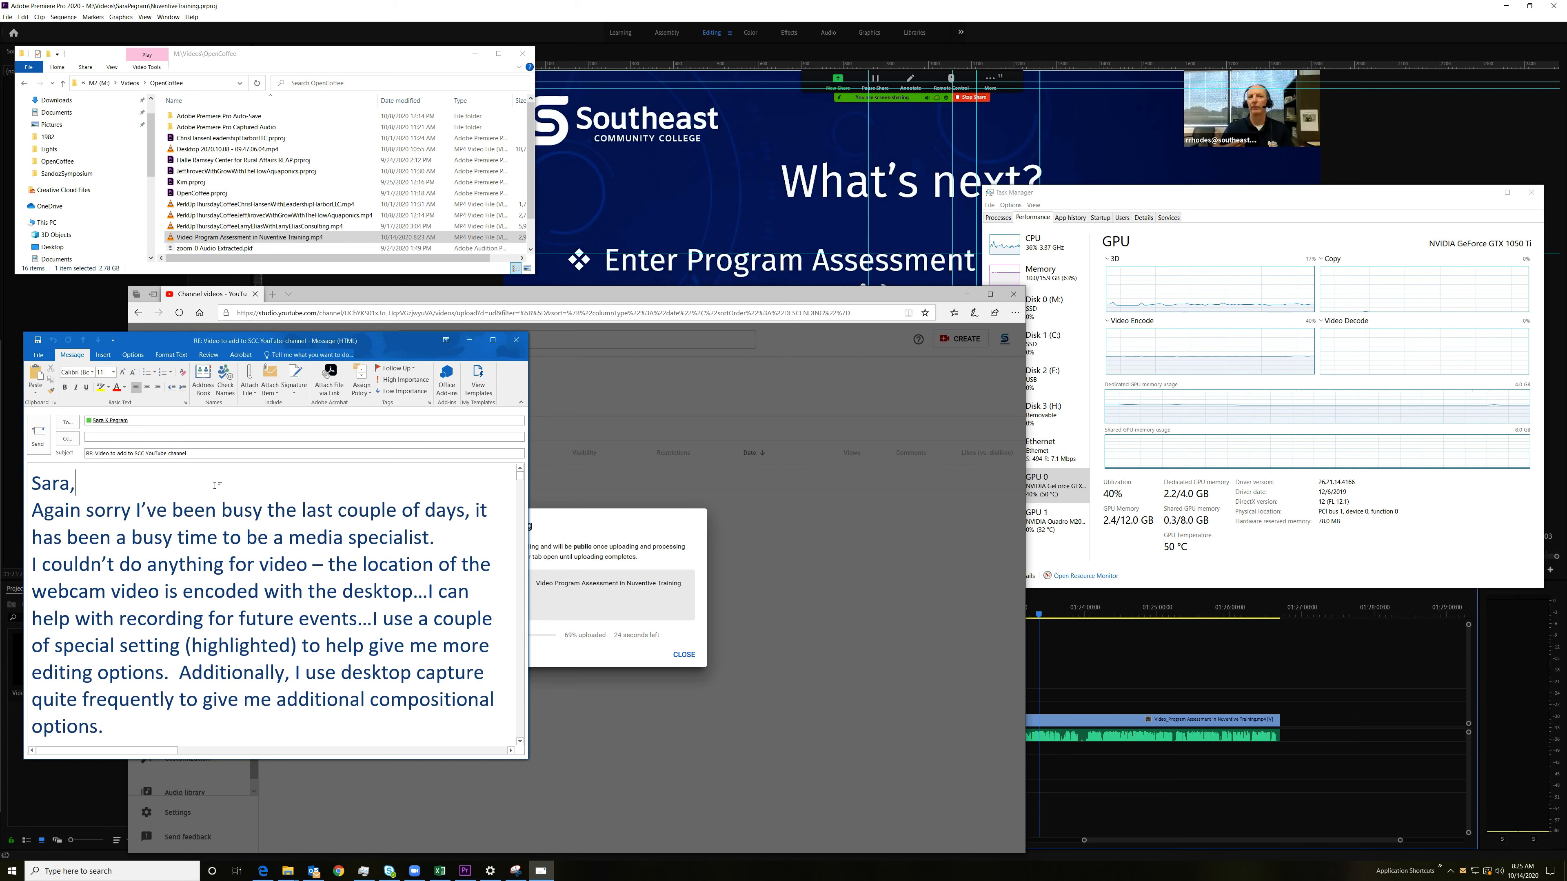
key(Return)
key(Return)
key(Return)
key(Up)
key(ctrl+v)
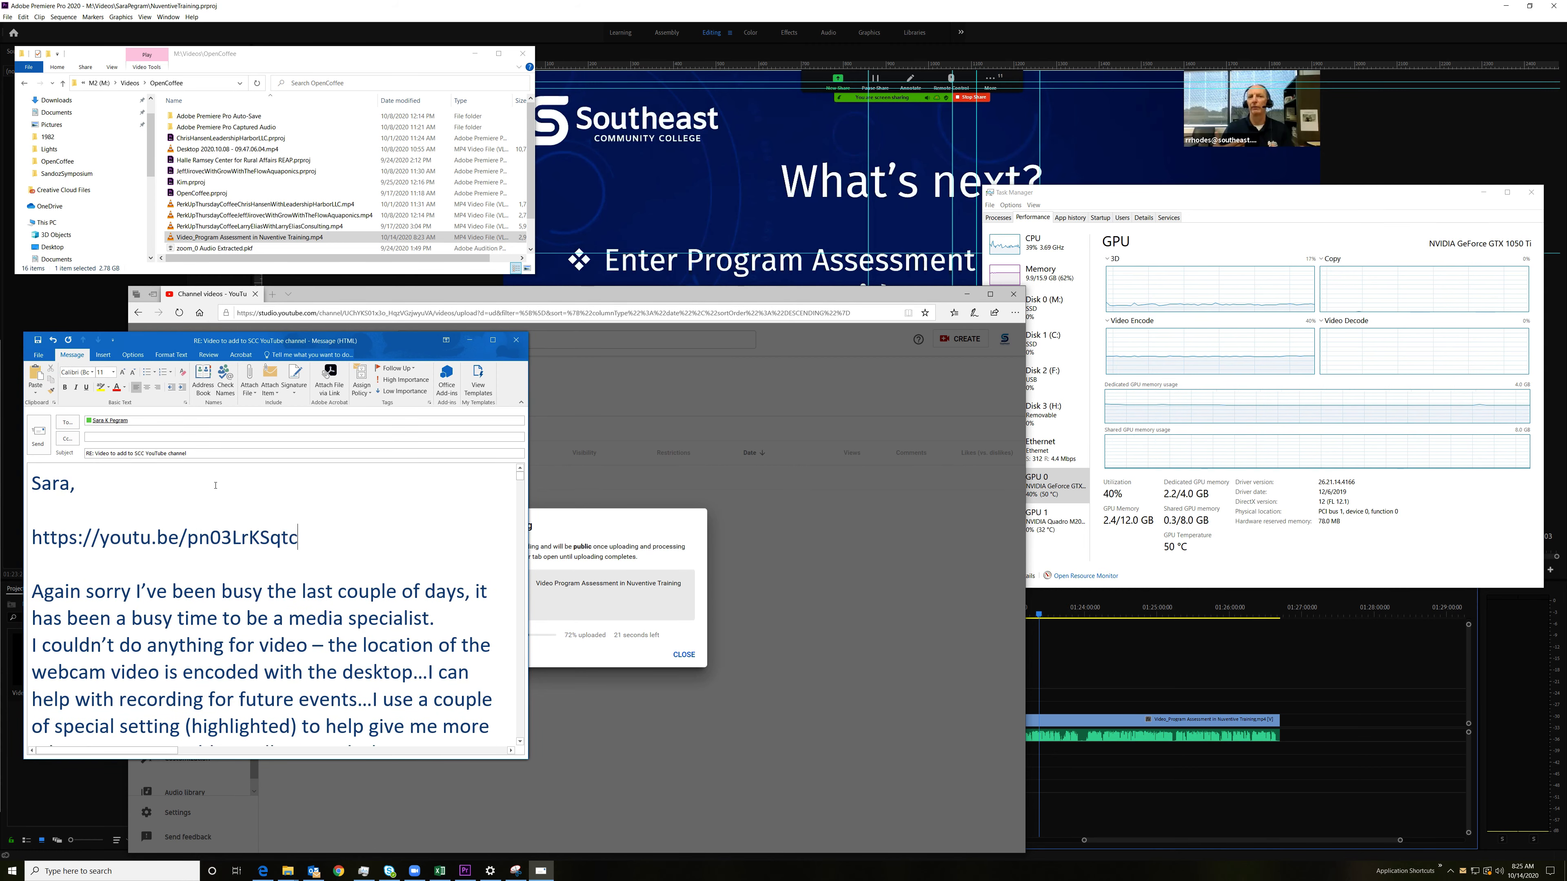
key(Return)
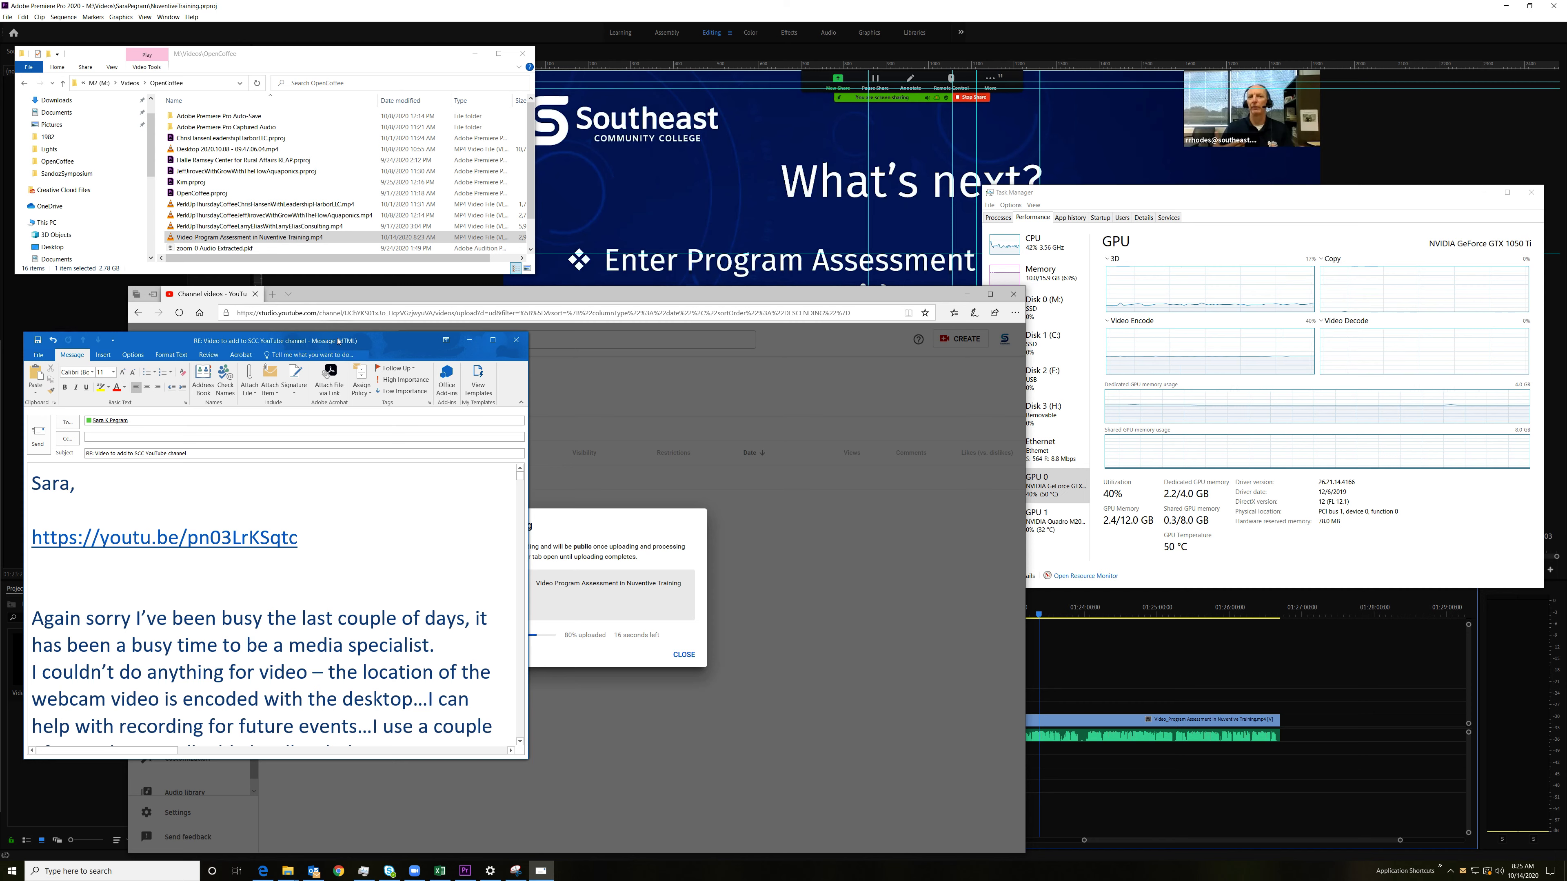
drag(372, 342, 0, 354)
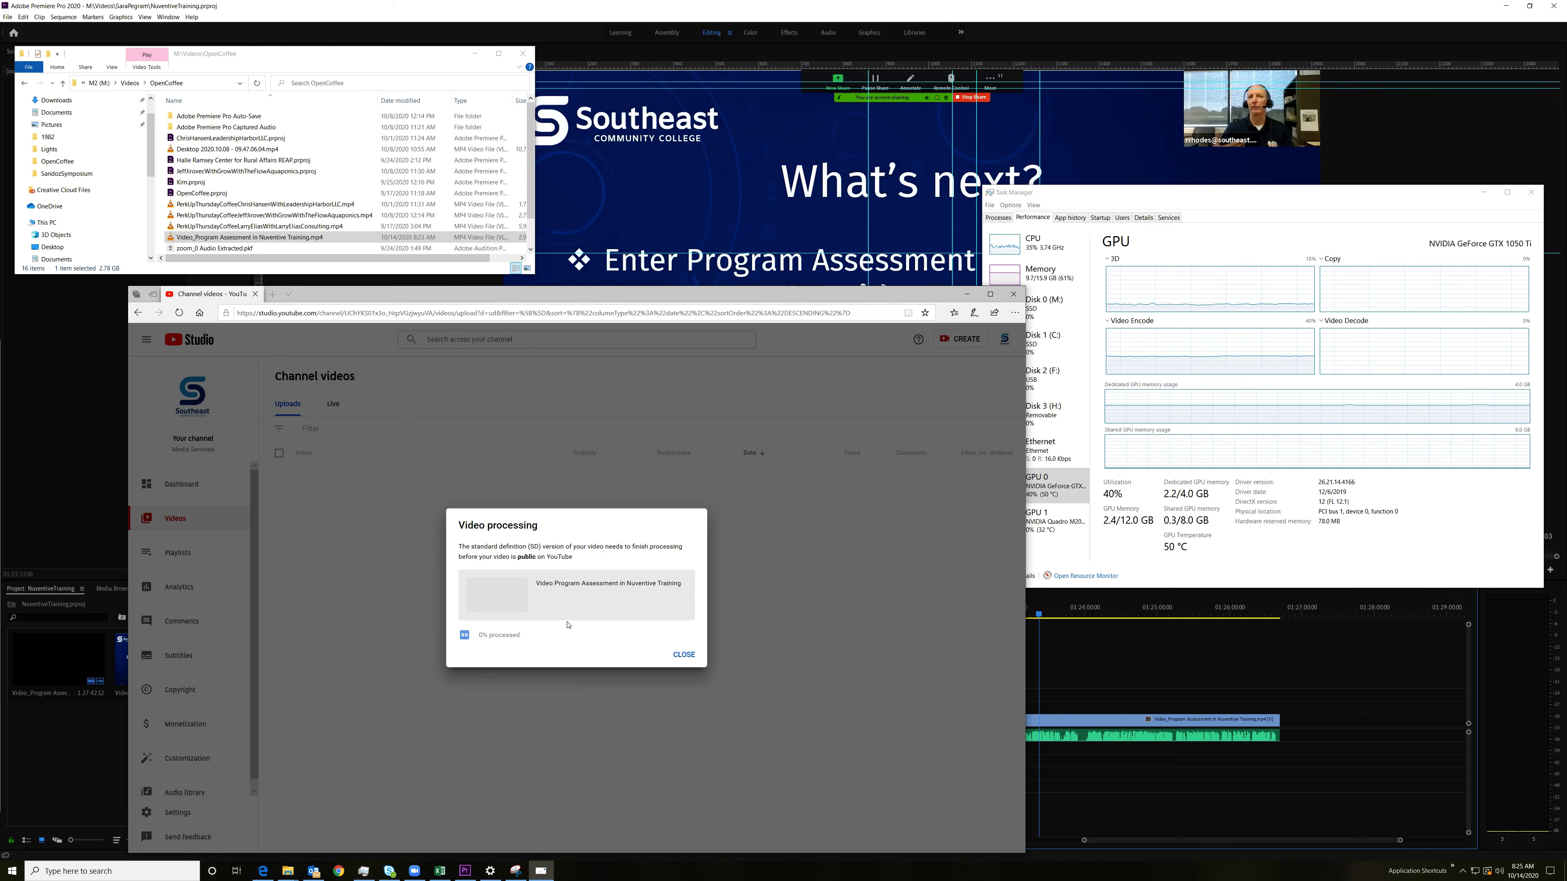
Step: Close the video processing notice and copy the shareable link of the uploaded Nuventive training video
click(690, 656)
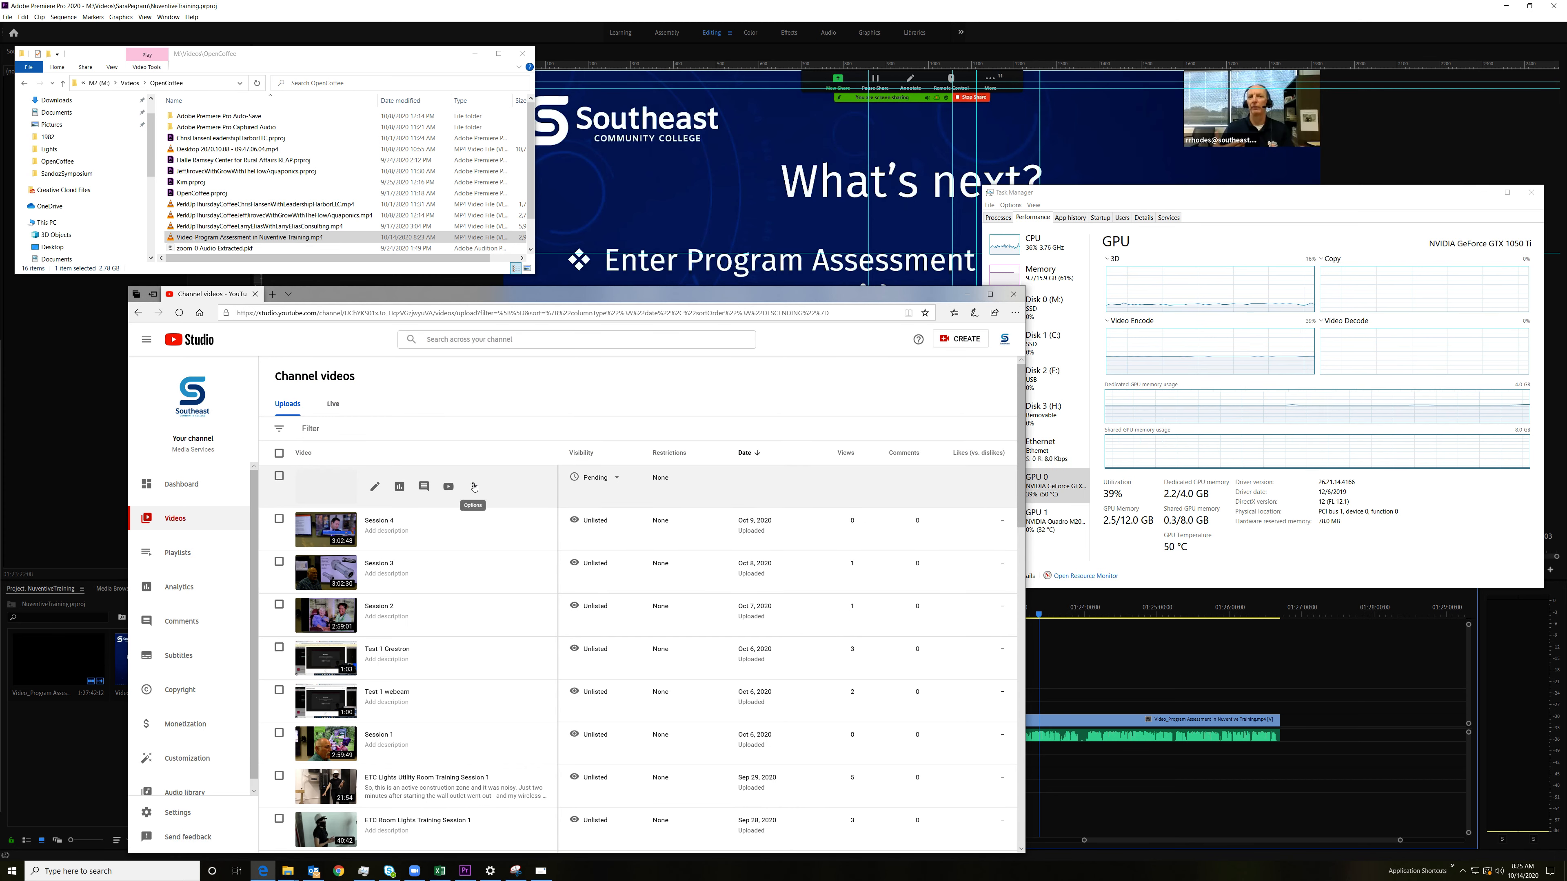
click(473, 488)
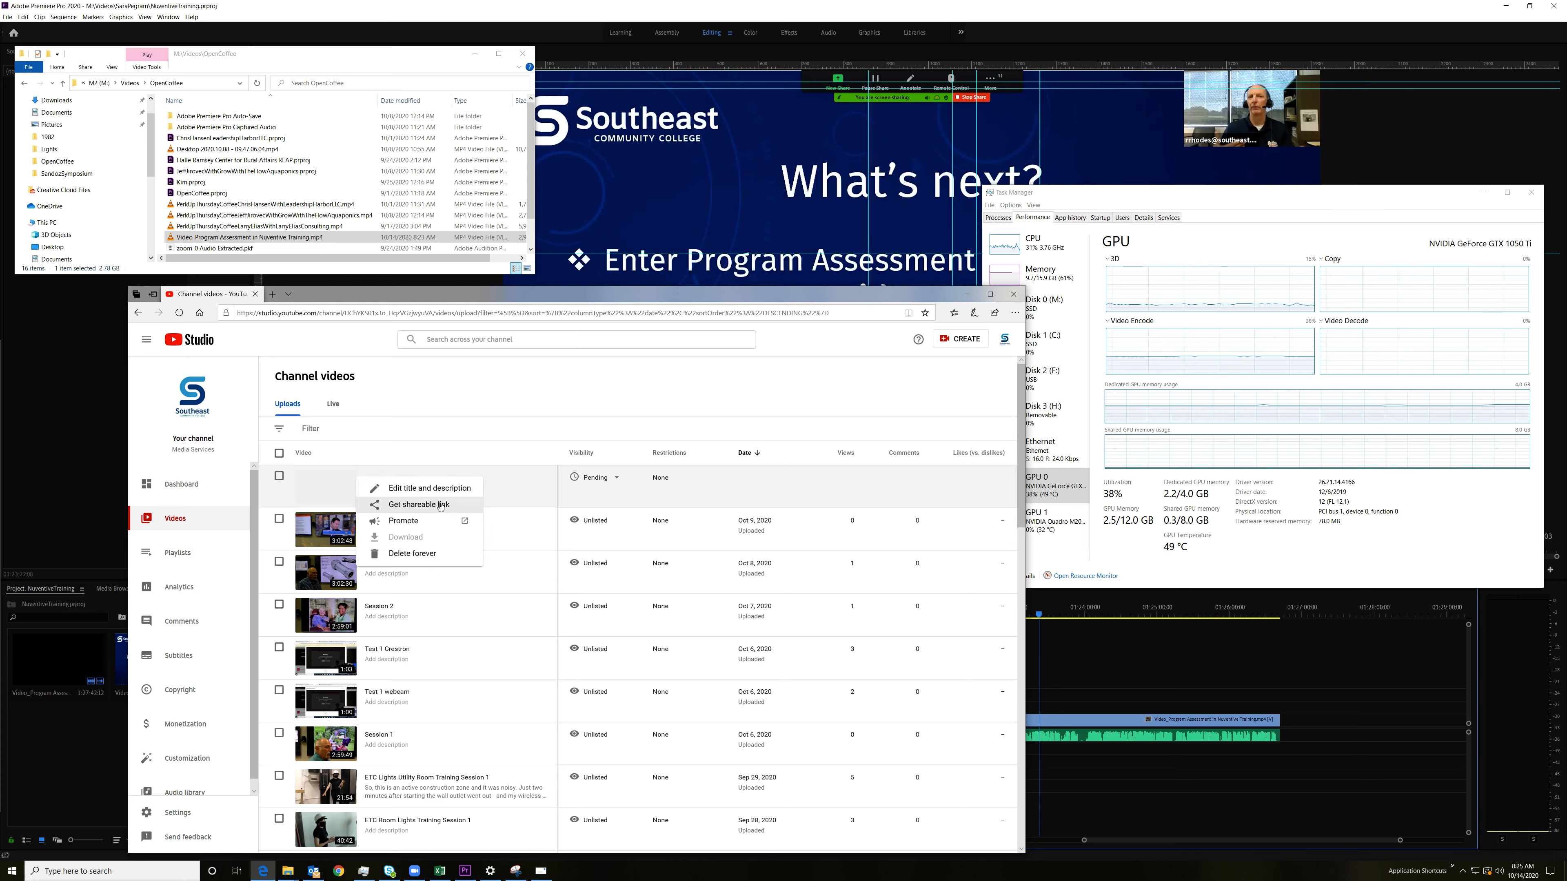
click(420, 505)
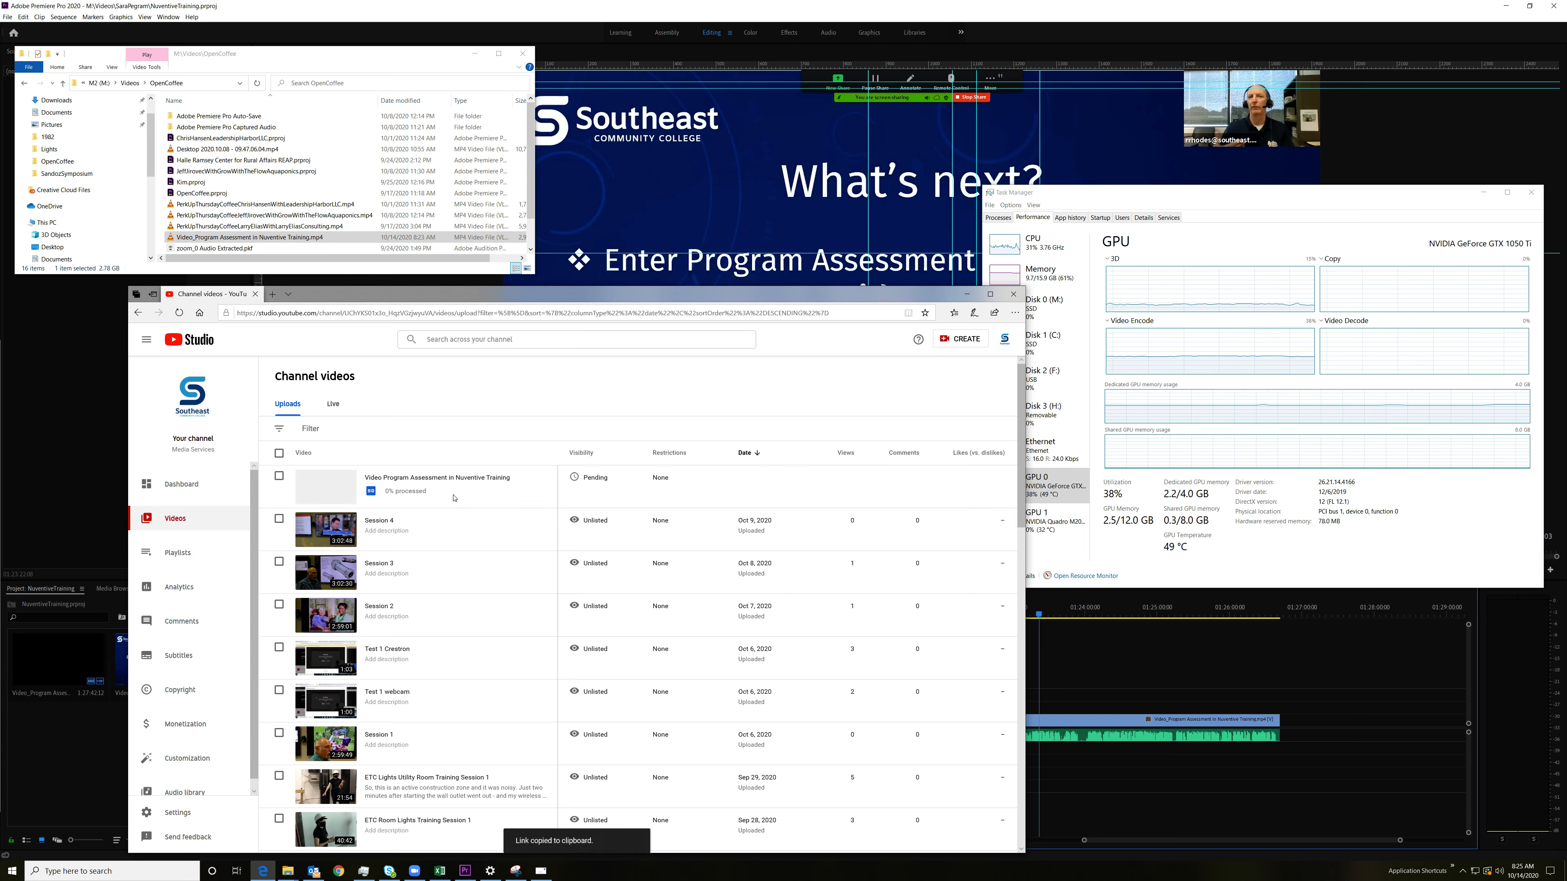
Step: Search the channel for the copied video link, clear the search and return to the channel's video list
click(453, 339)
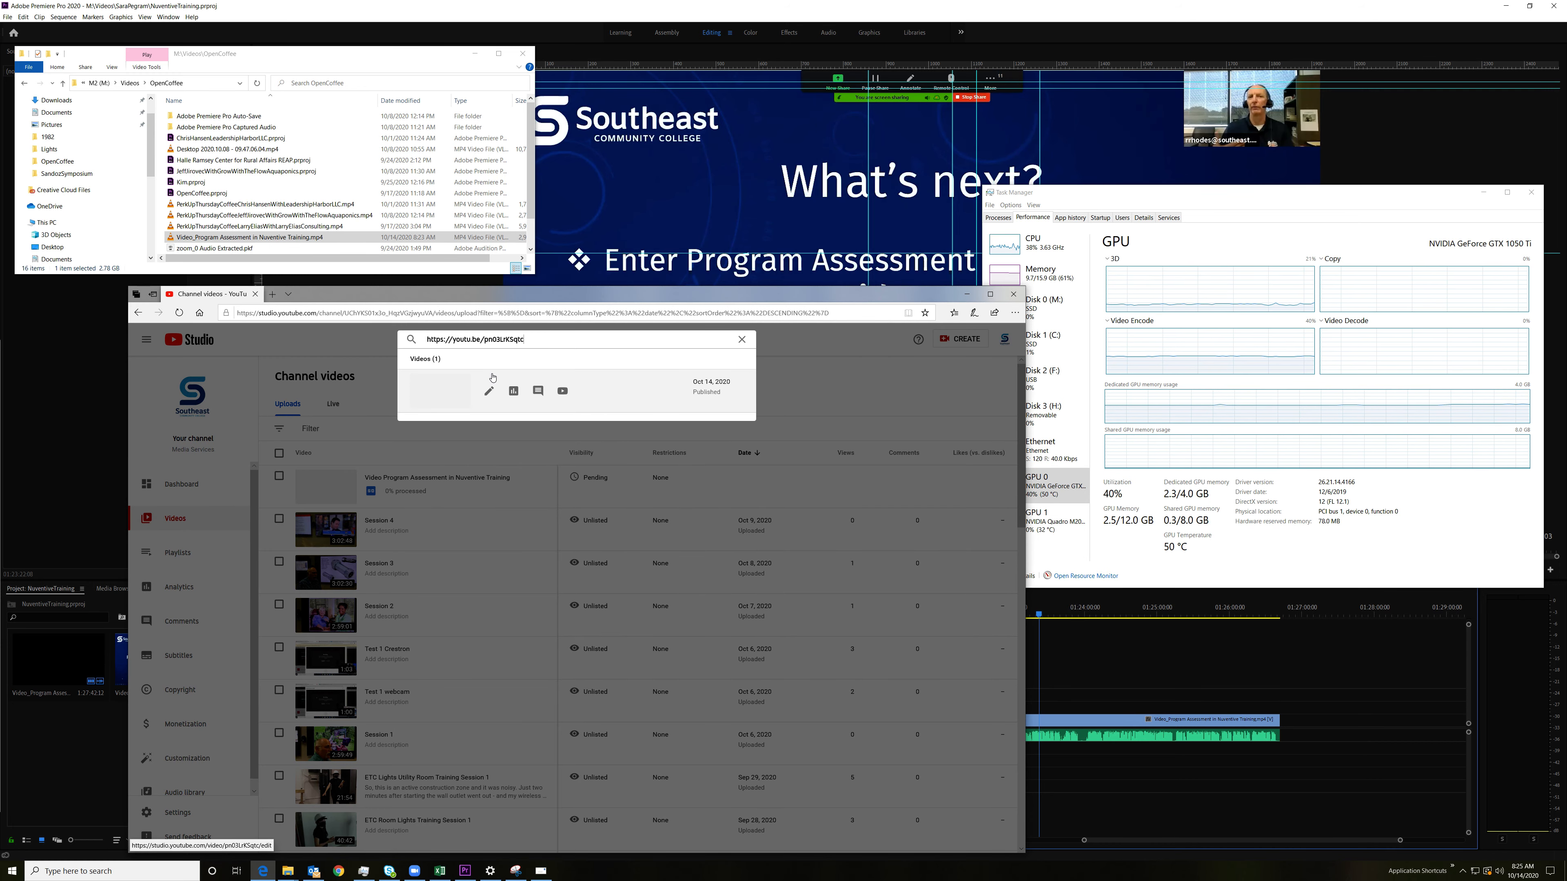
drag(538, 341, 390, 345)
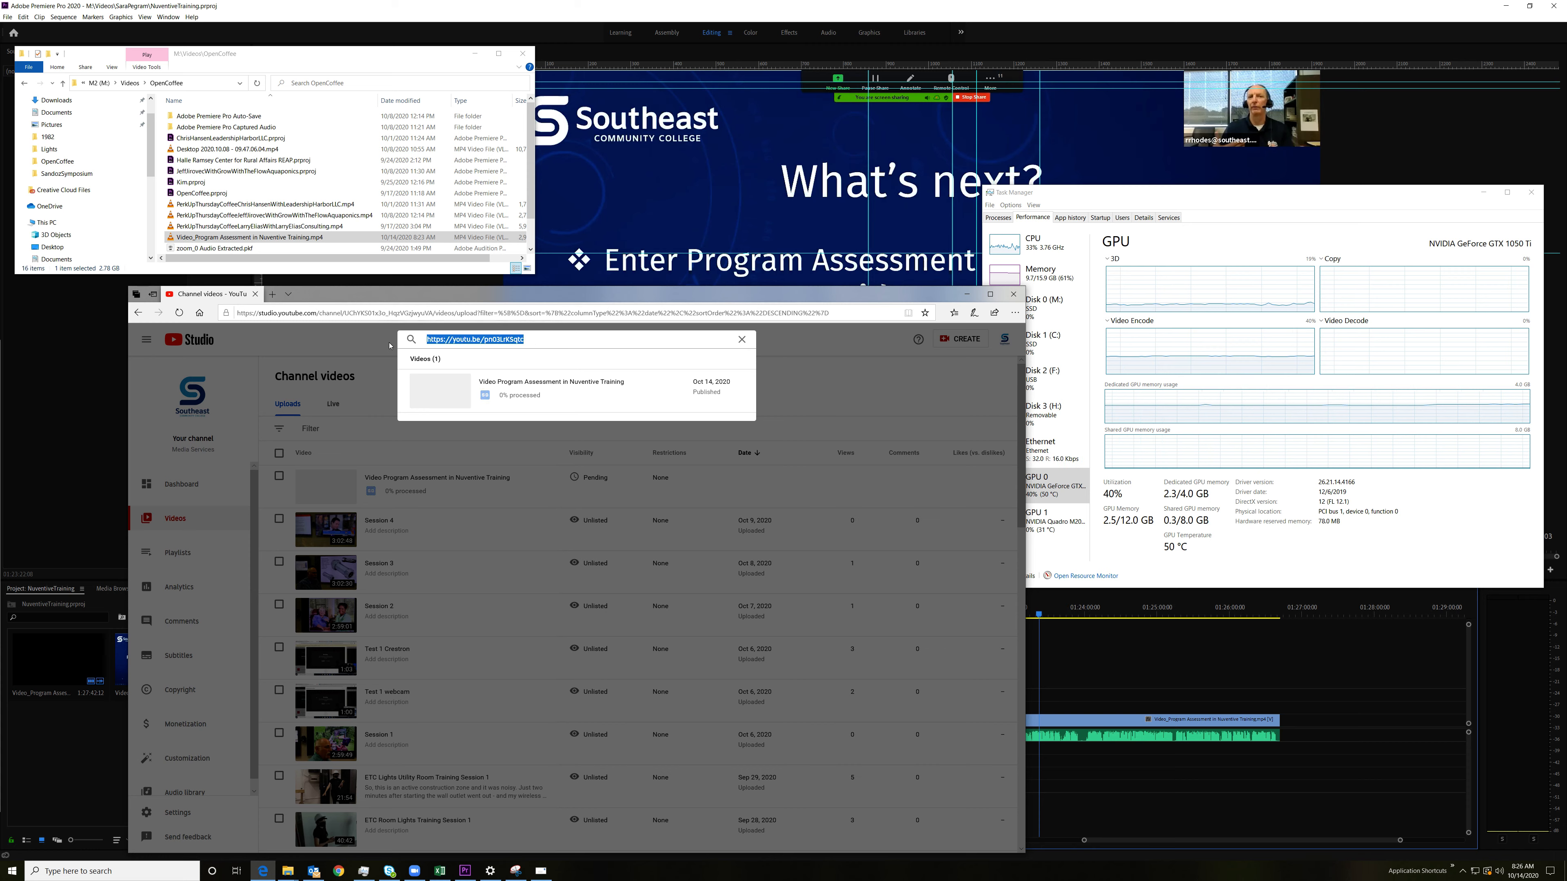
key(BackSpace)
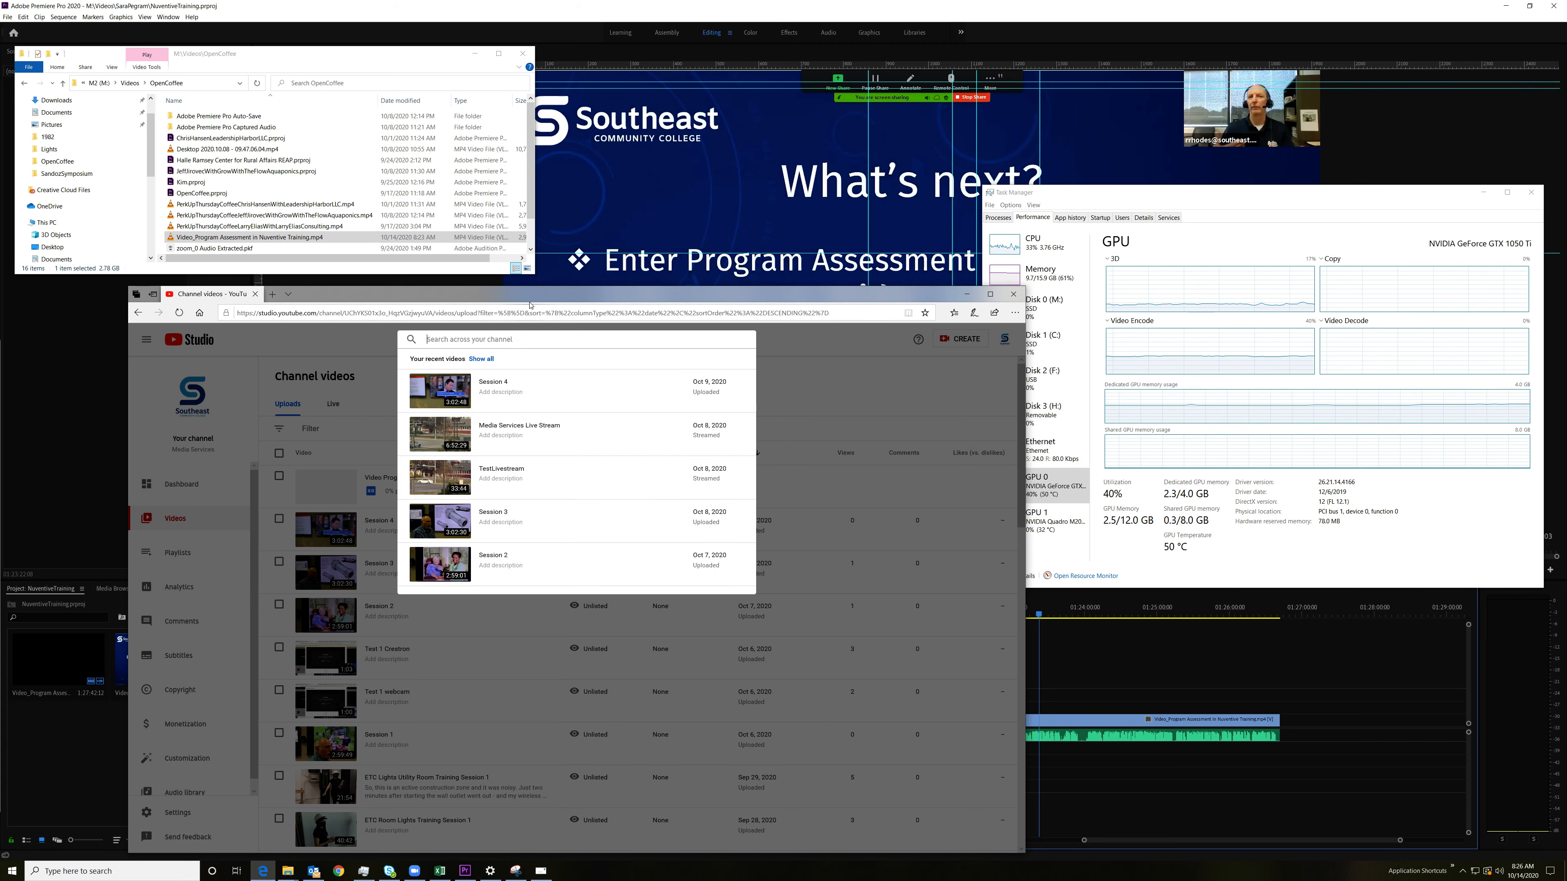
click(865, 313)
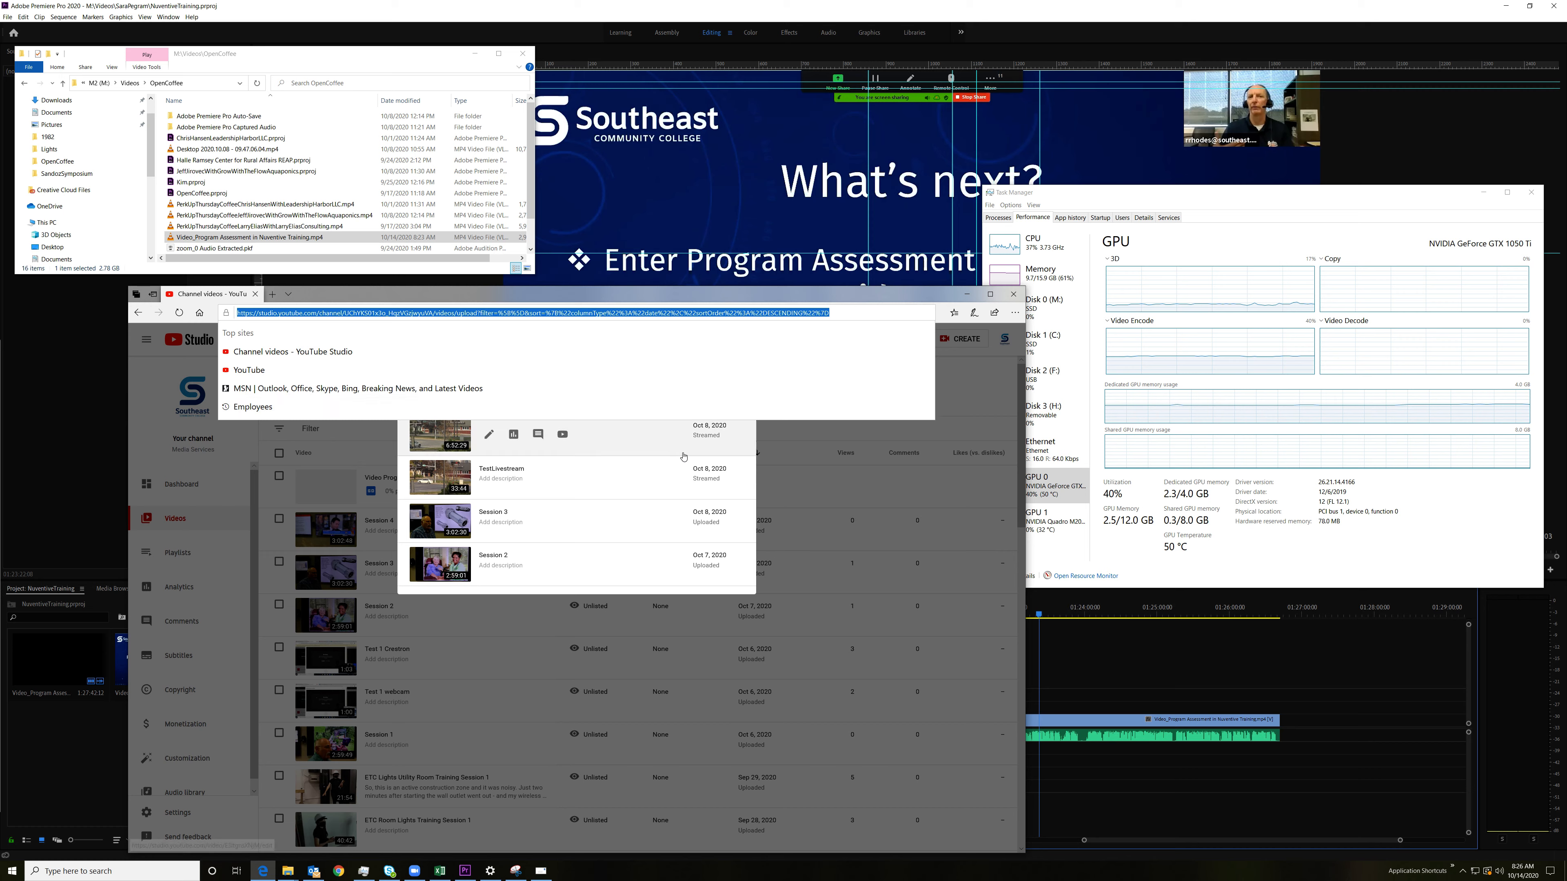
click(945, 374)
click(944, 375)
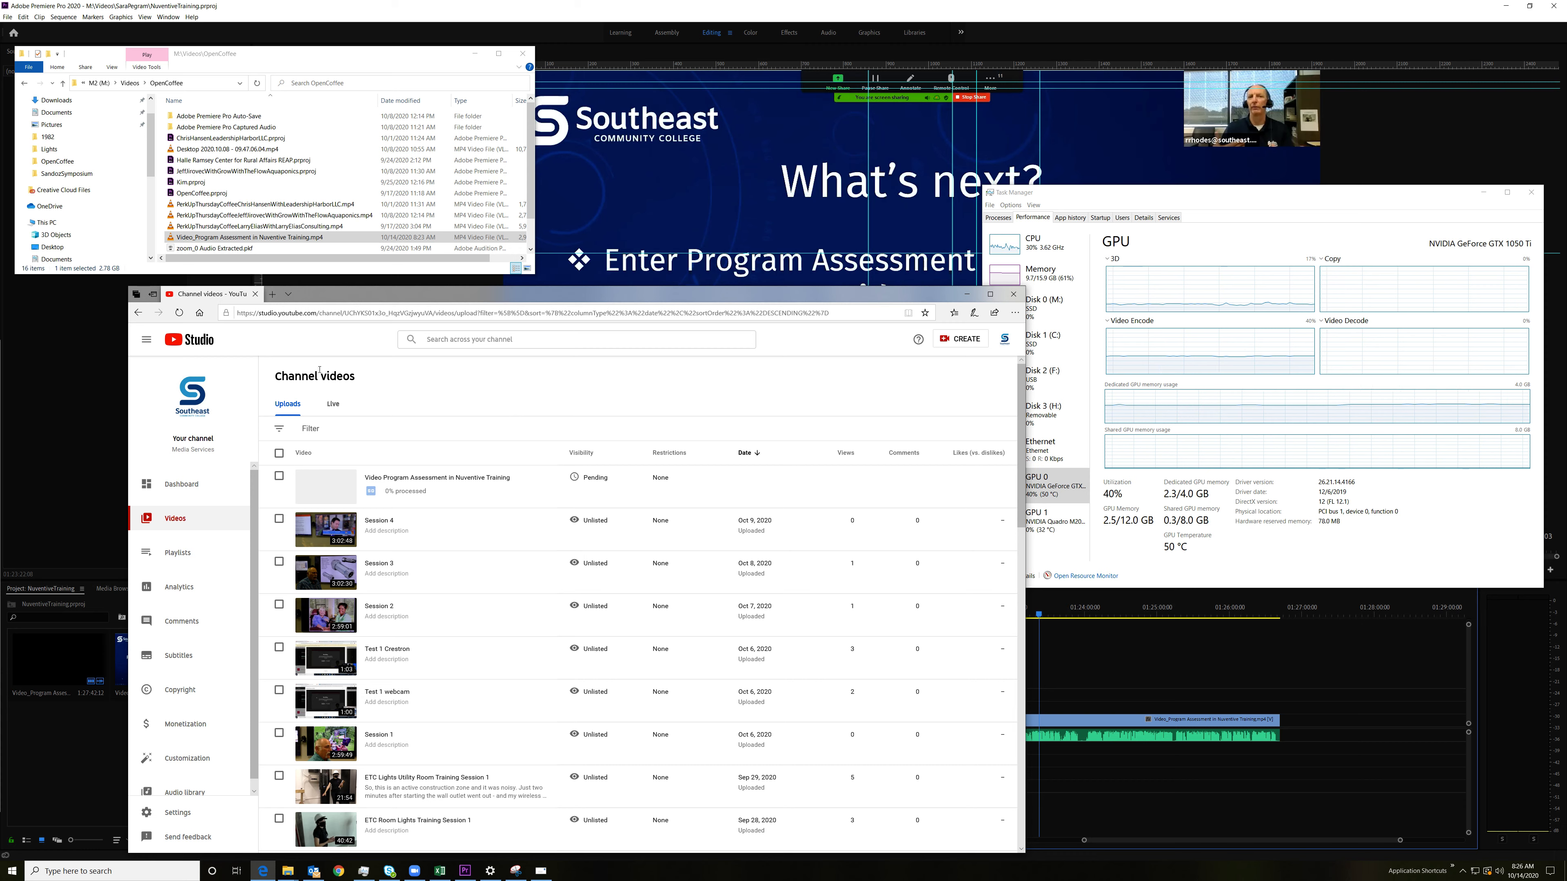
Step: Open the Lights folder within Videos in File Explorer and play S3010001.MP4 in VLC
click(131, 83)
click(185, 116)
double_click(192, 117)
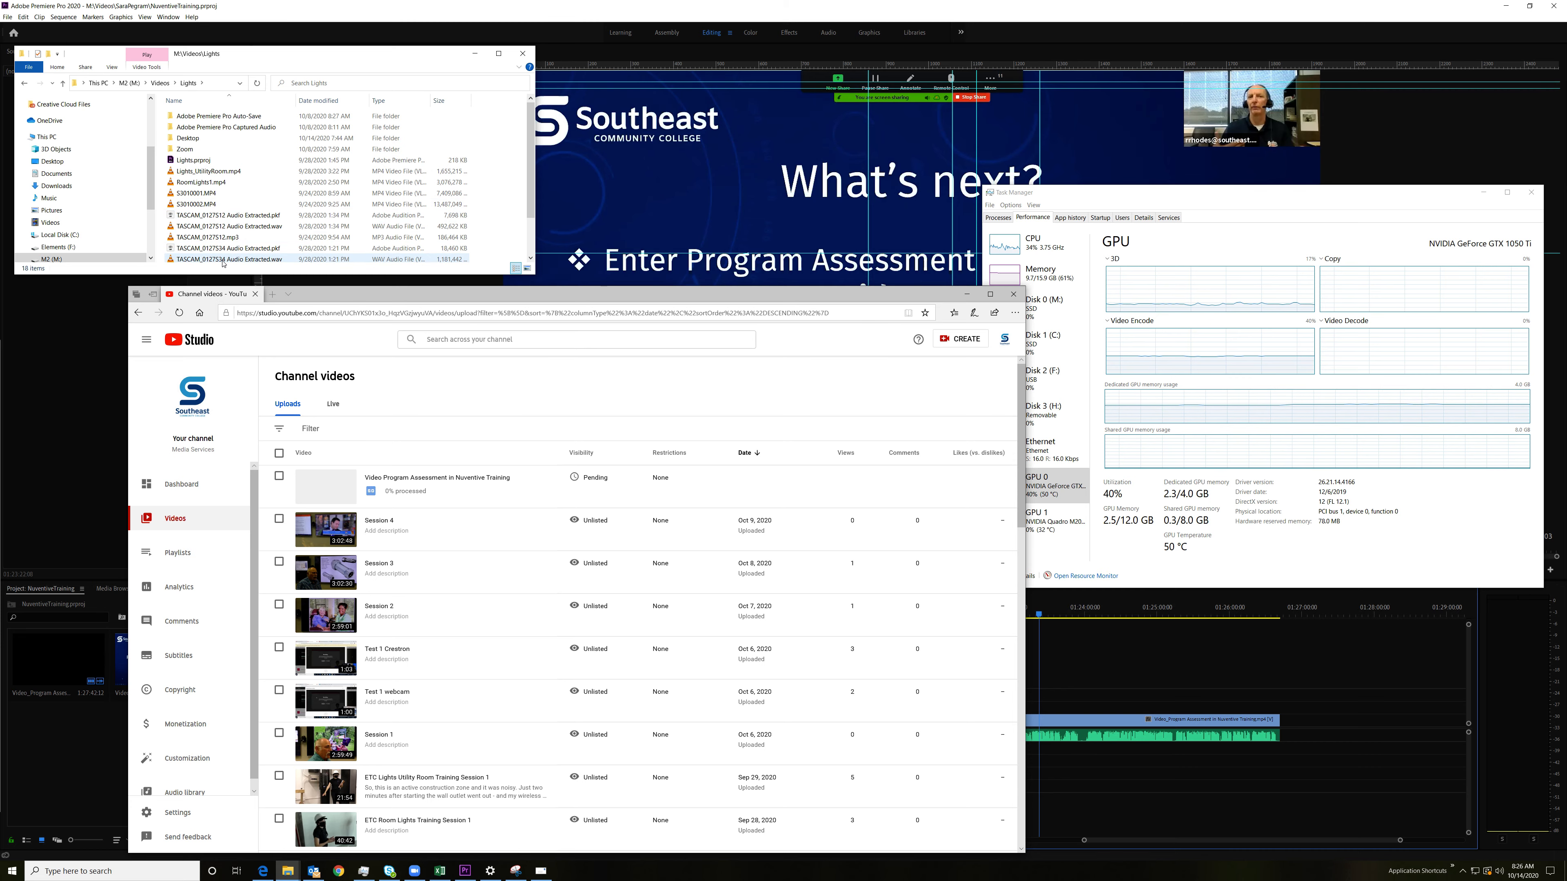
click(195, 195)
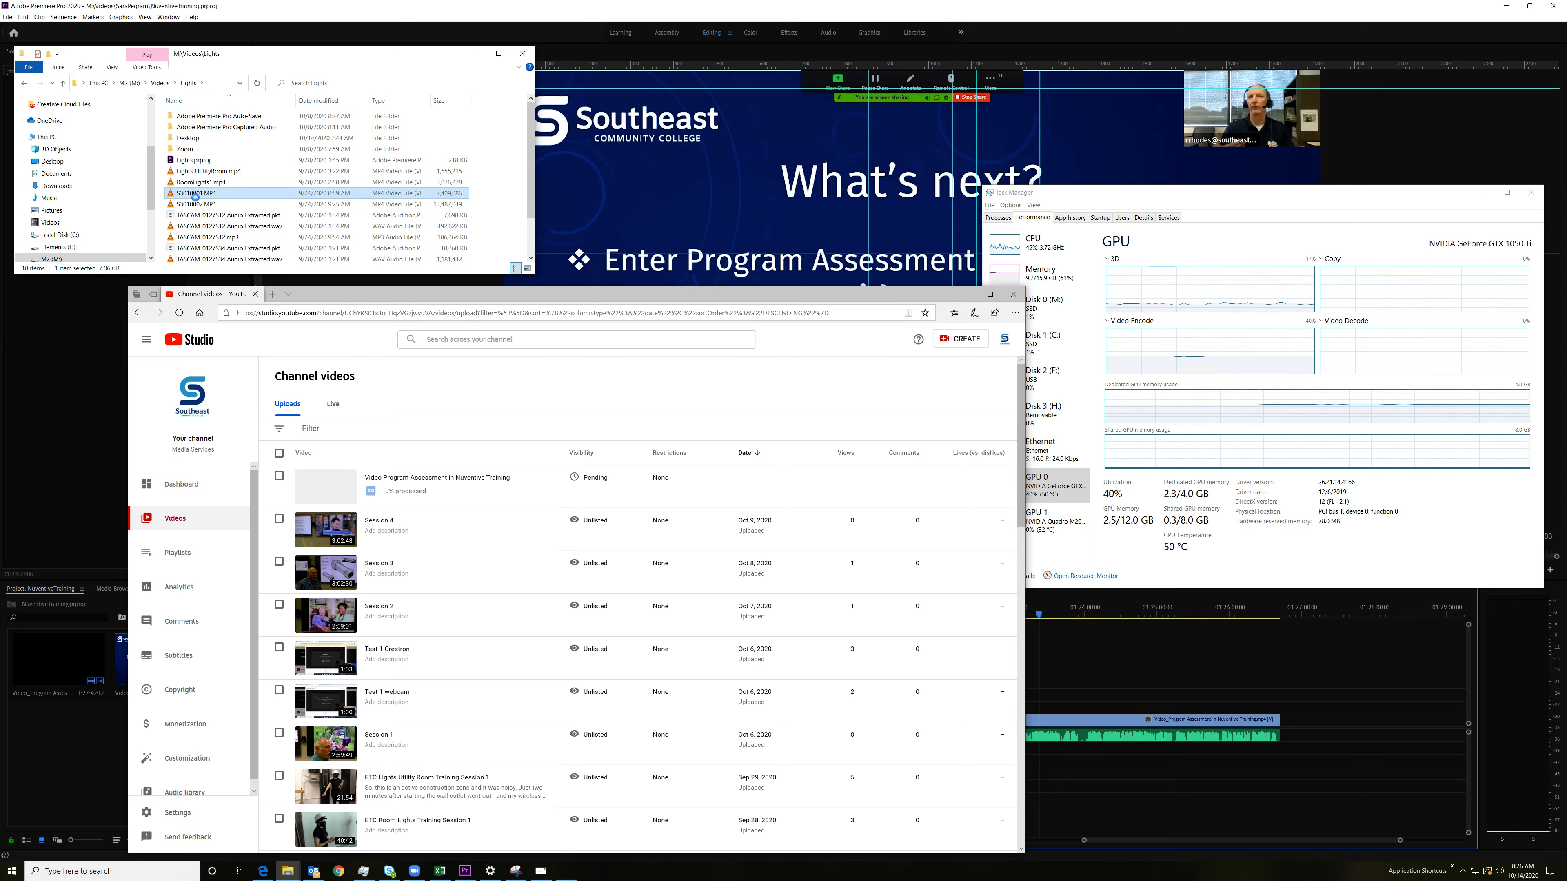
double_click(195, 195)
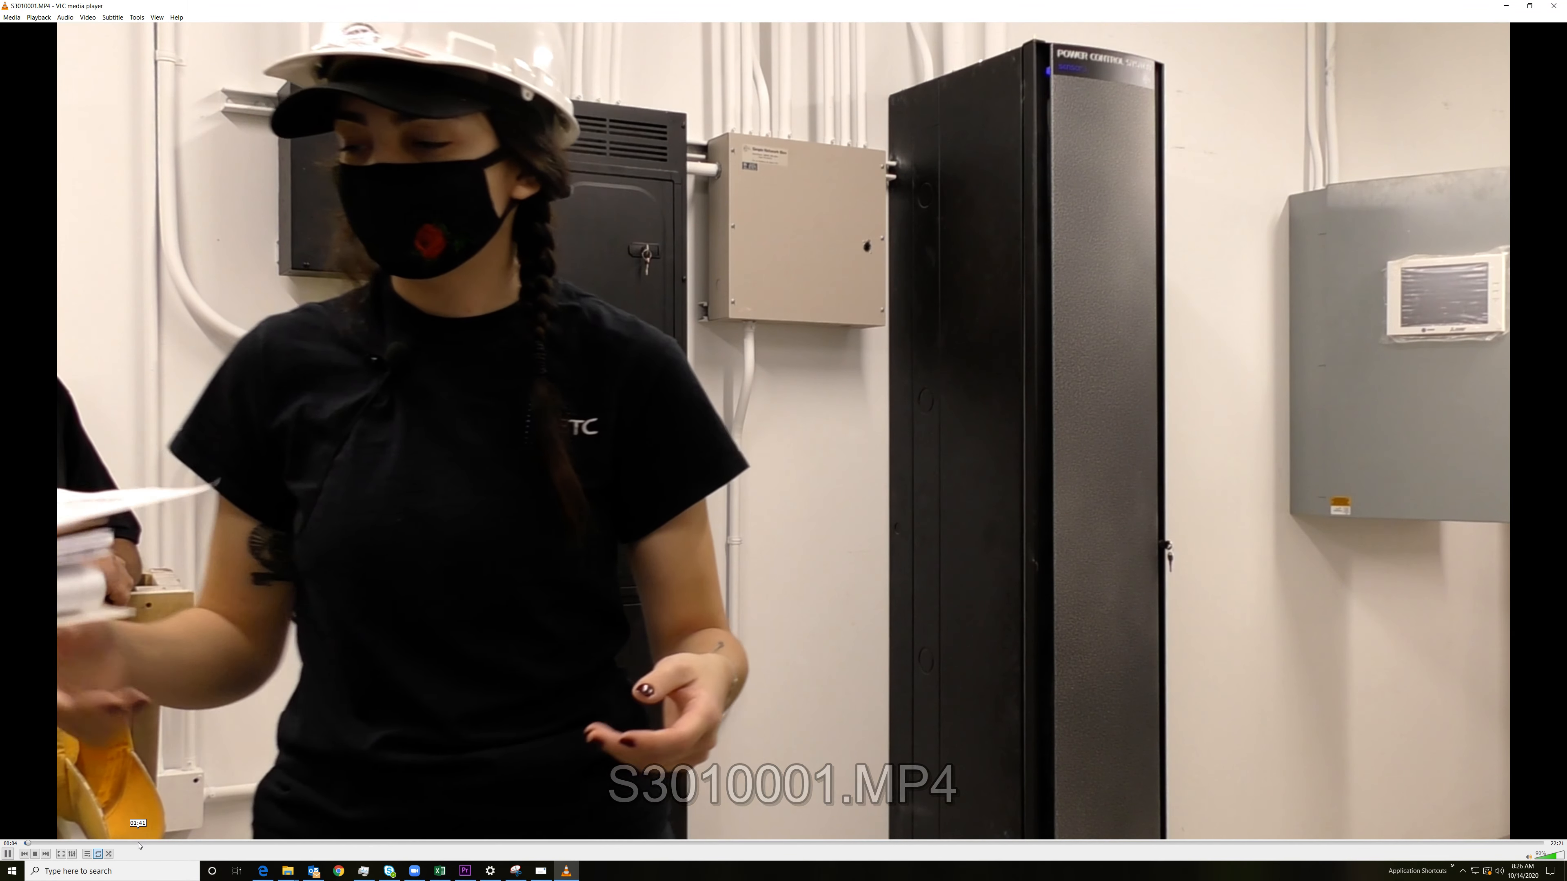
Step: Watch the S3010001.MP4 recording at several points between about 1:44 and 6:30
click(139, 844)
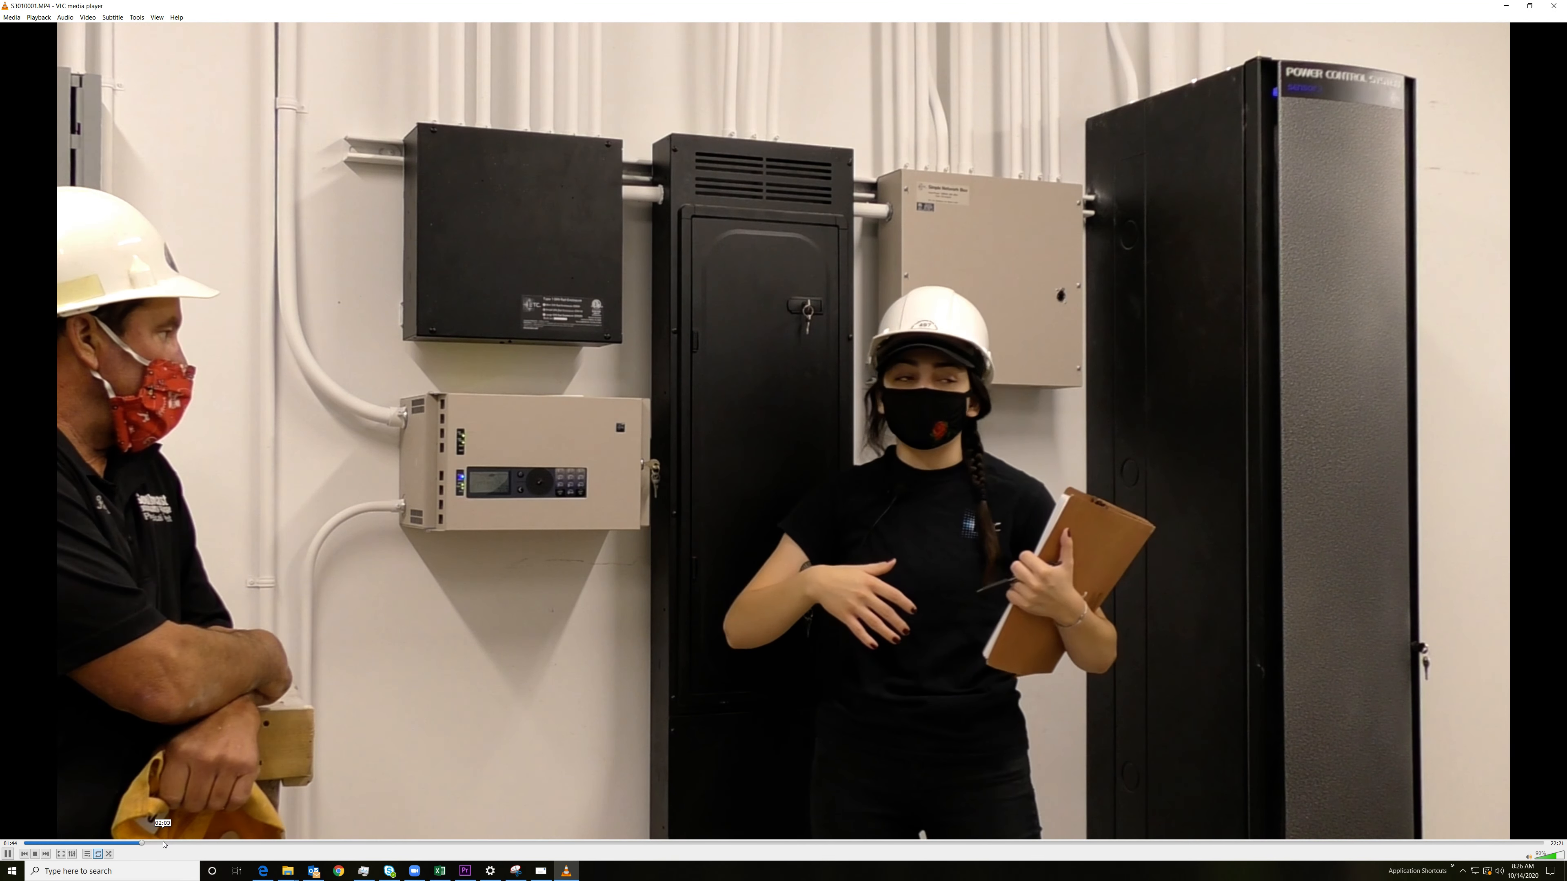
click(164, 844)
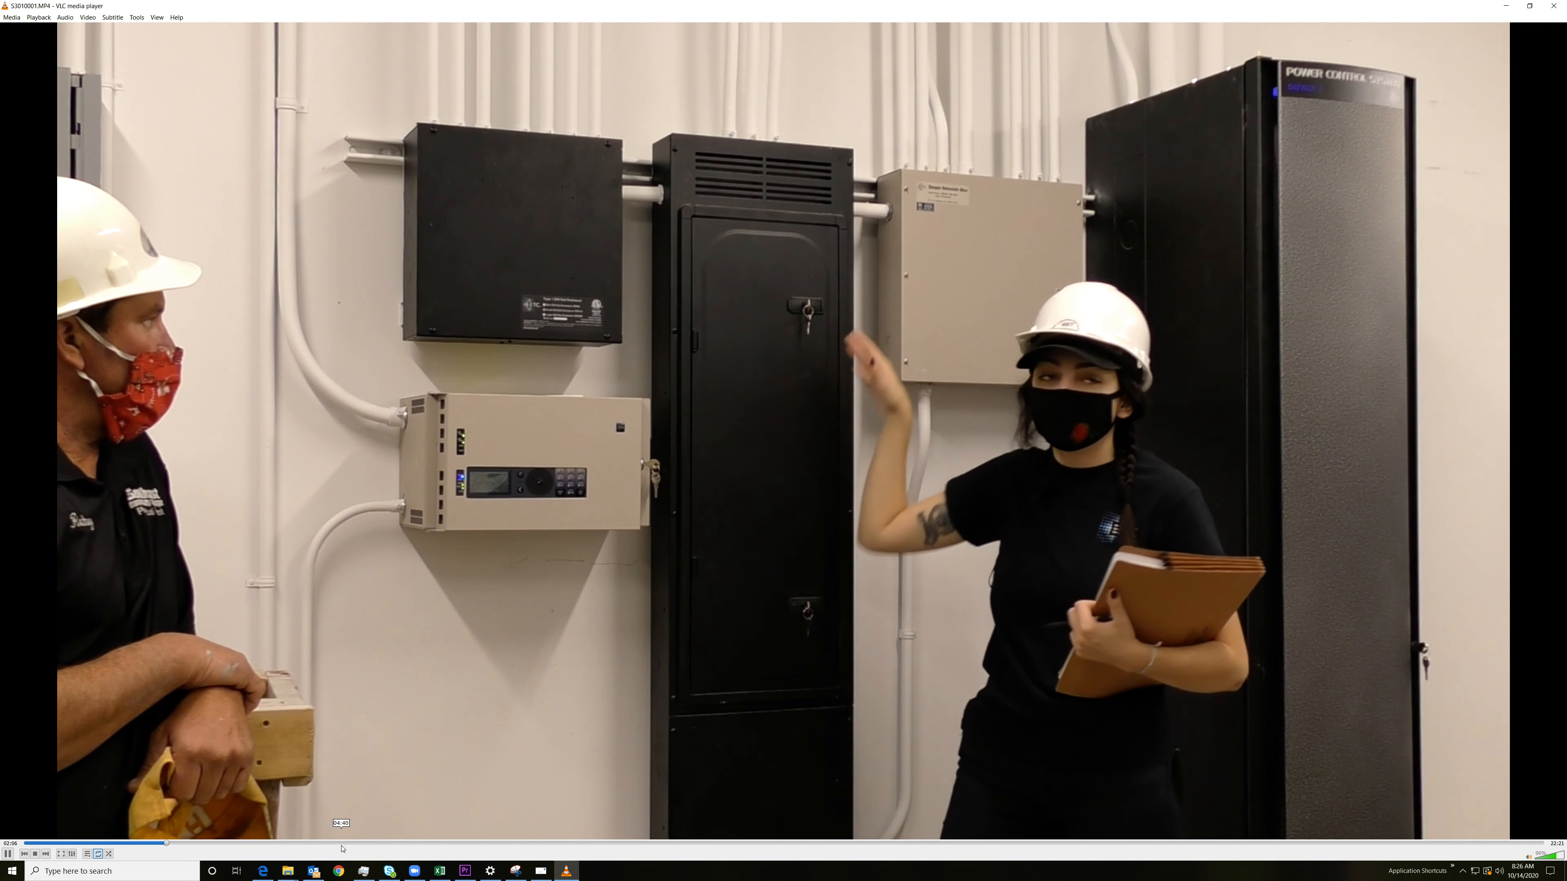
click(343, 845)
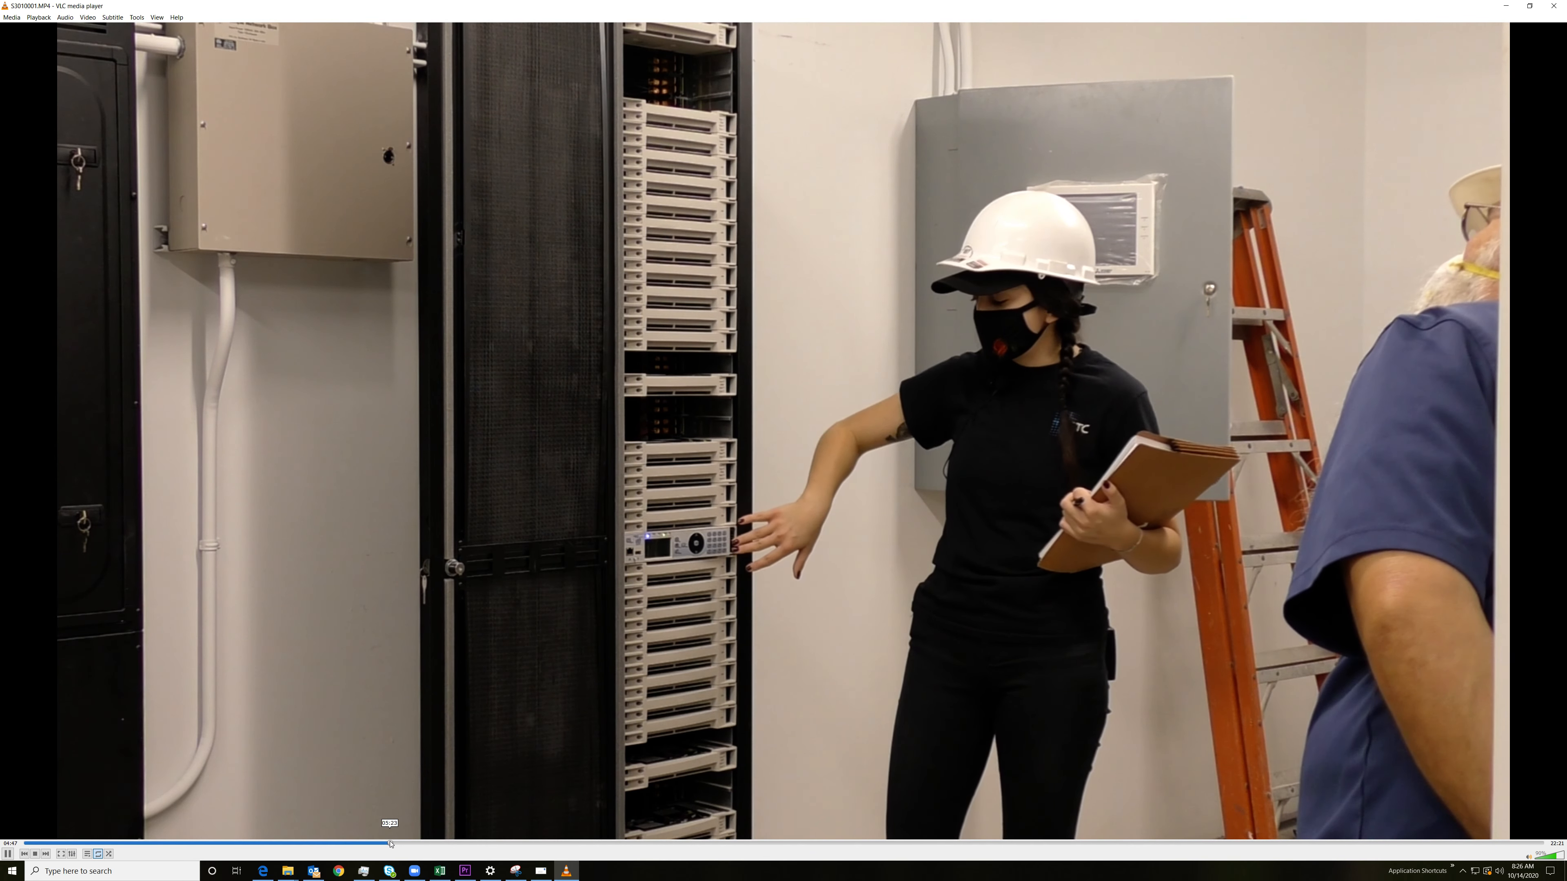
click(390, 844)
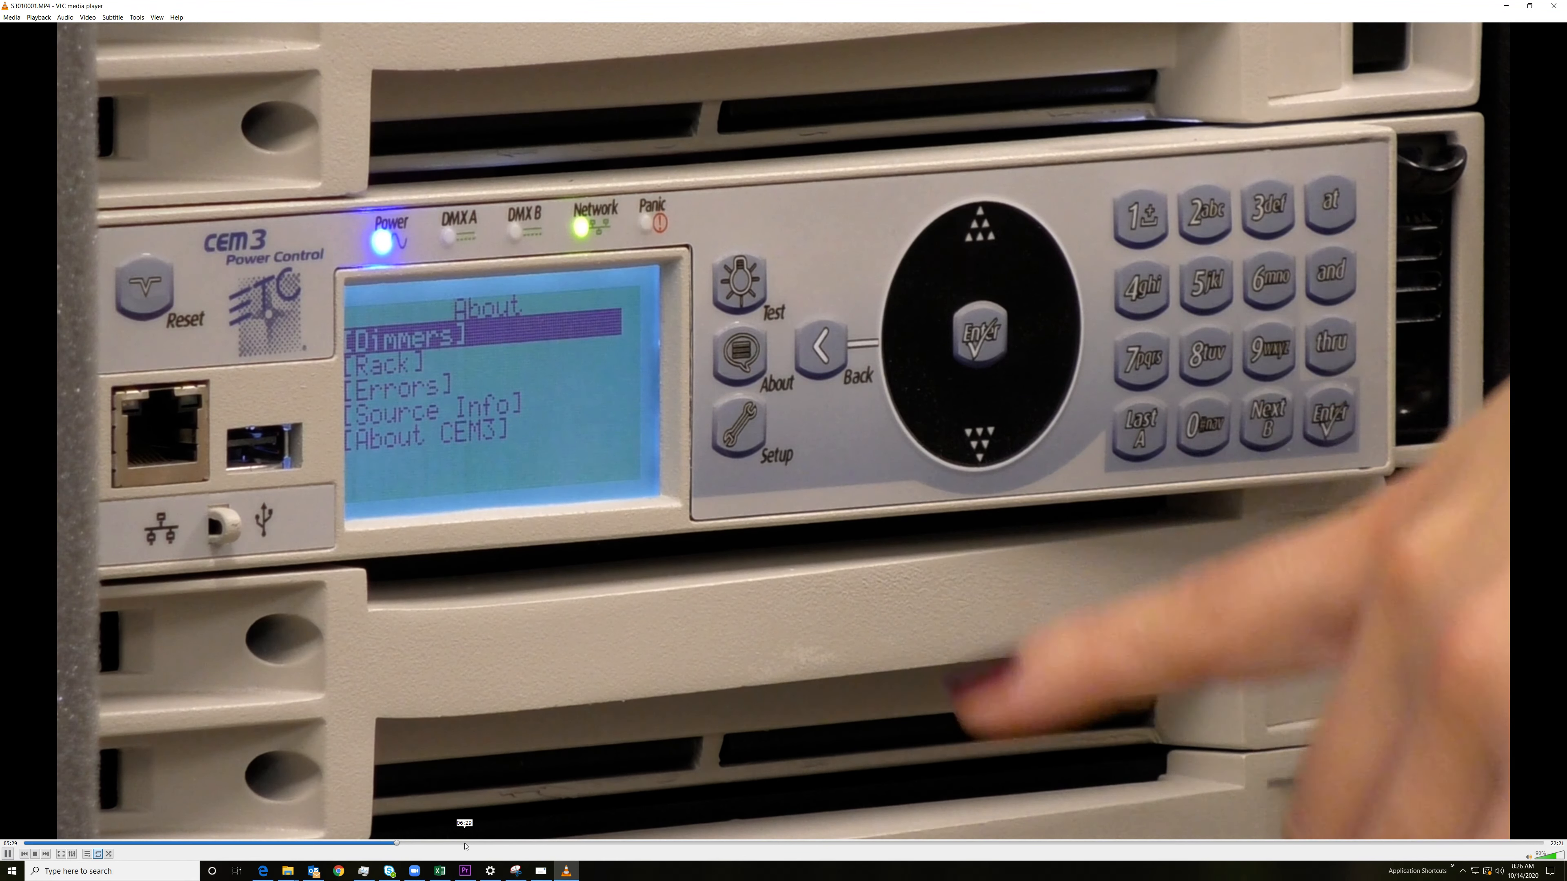
click(465, 843)
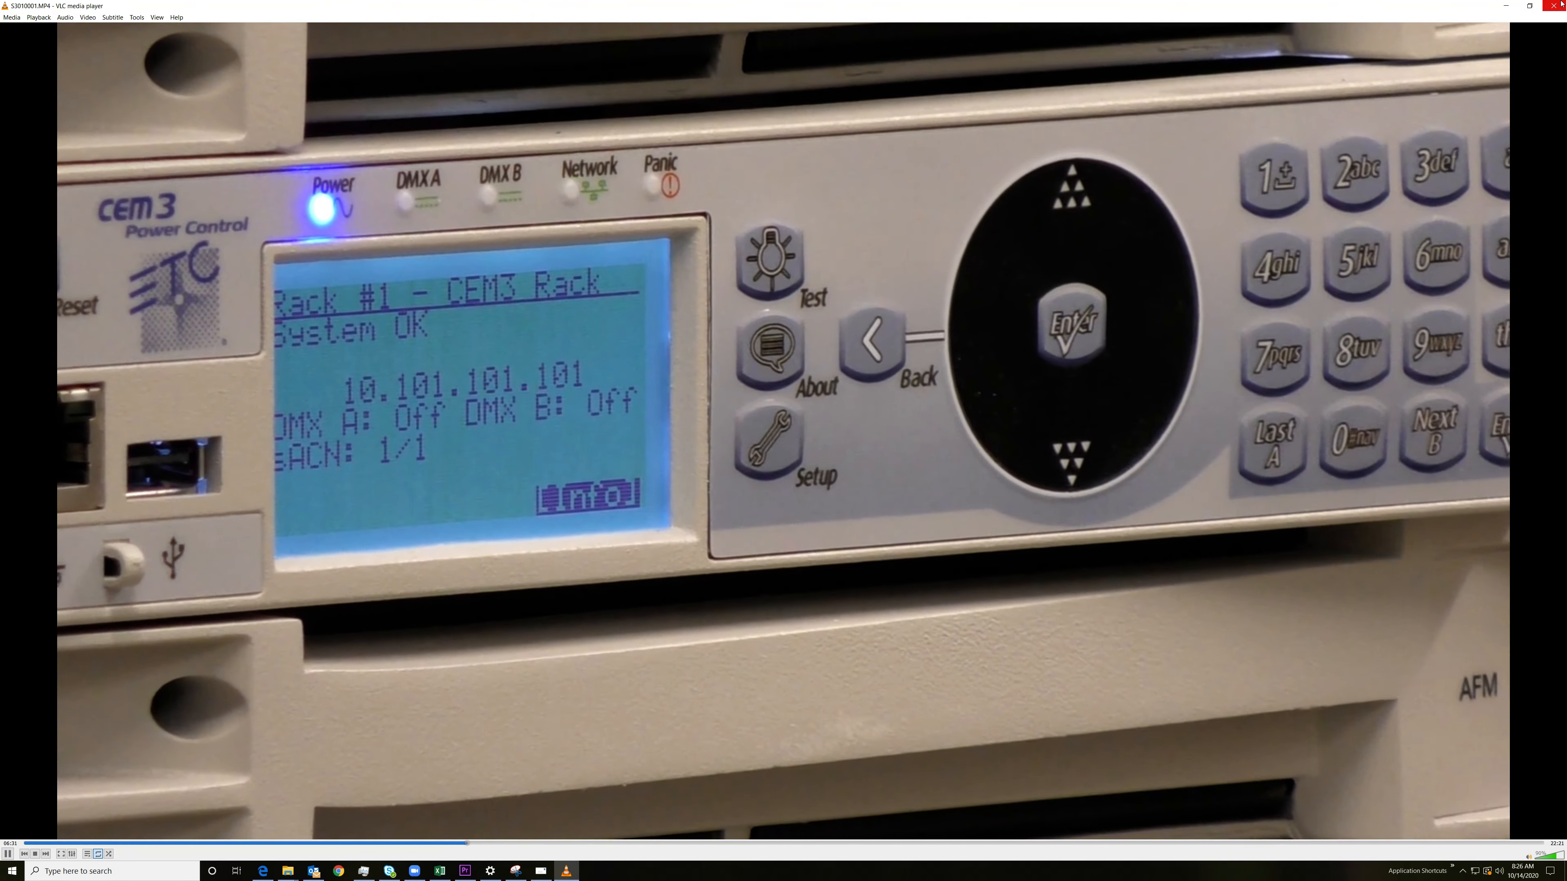
Step: Close the S3010001.MP4 playback and bring the Task Manager's GPU performance view to the front
click(1554, 6)
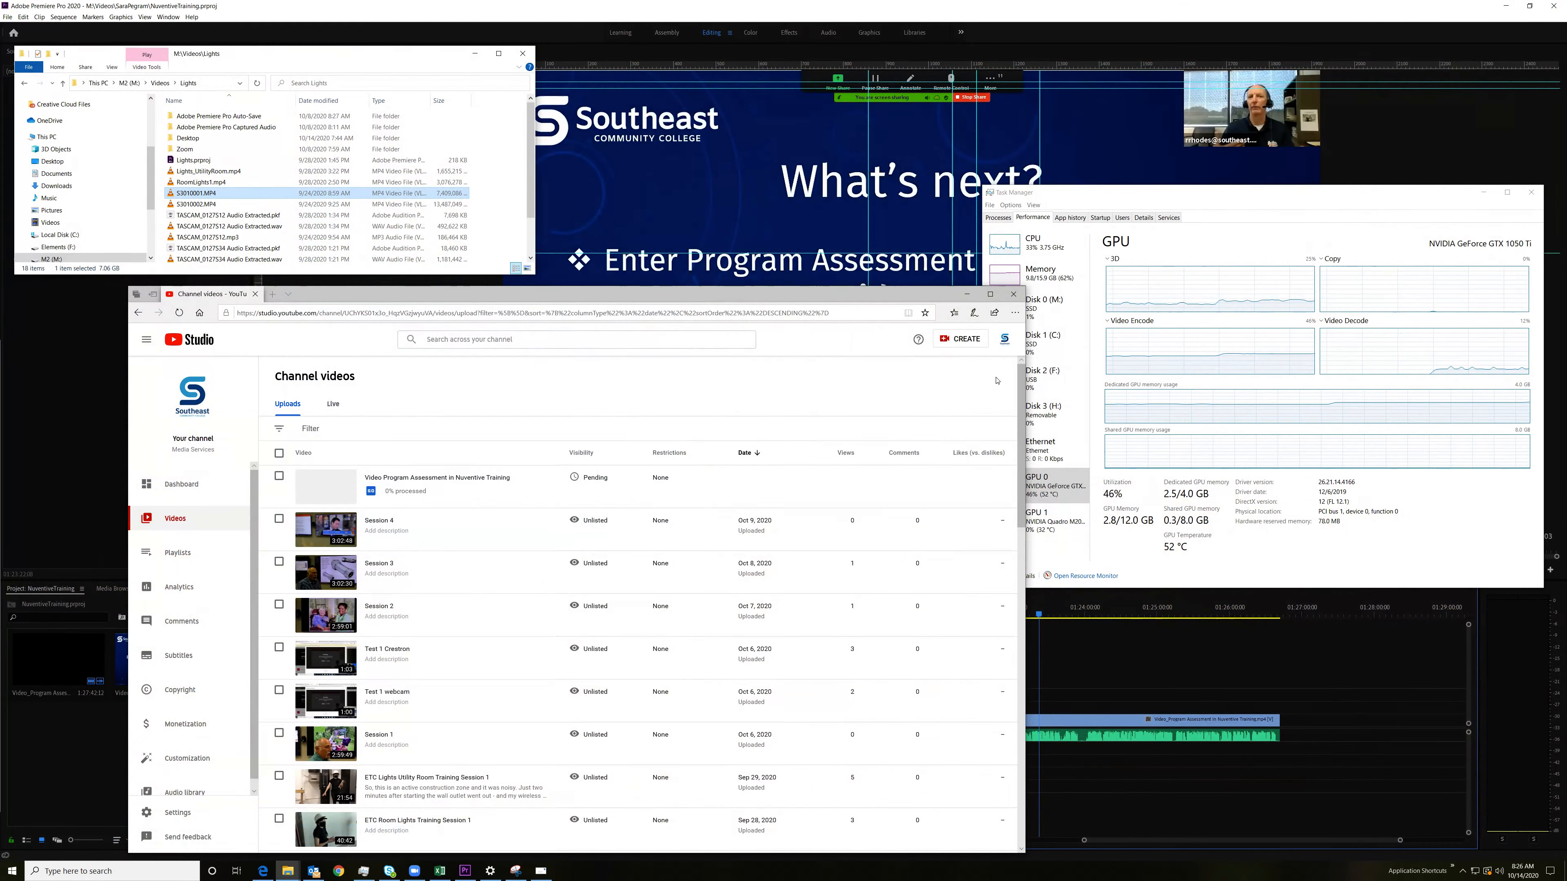
mouse_move(530, 482)
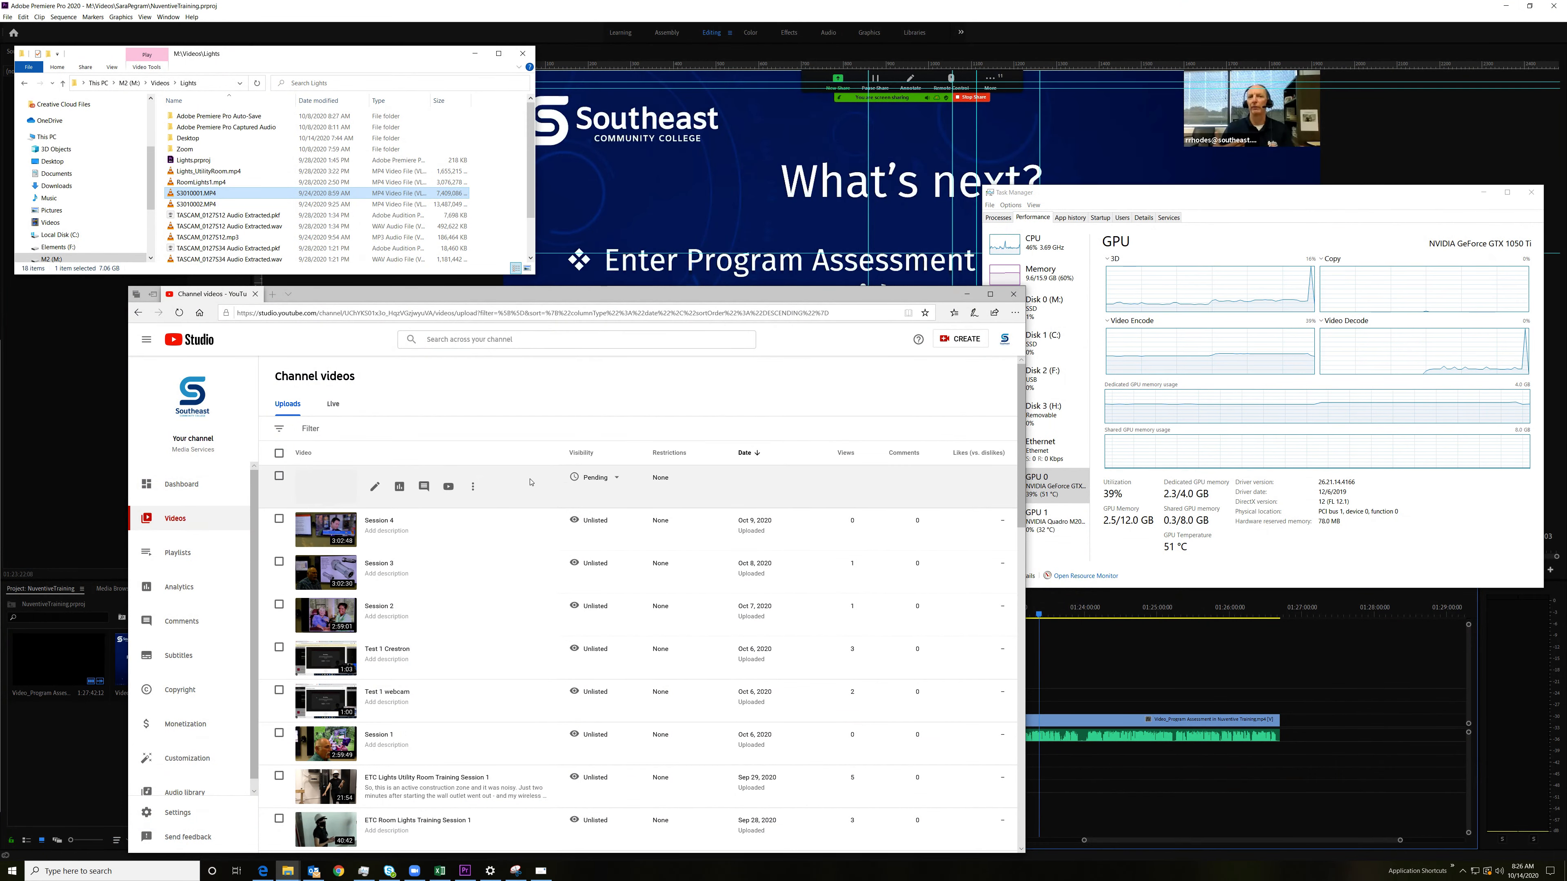
click(1117, 193)
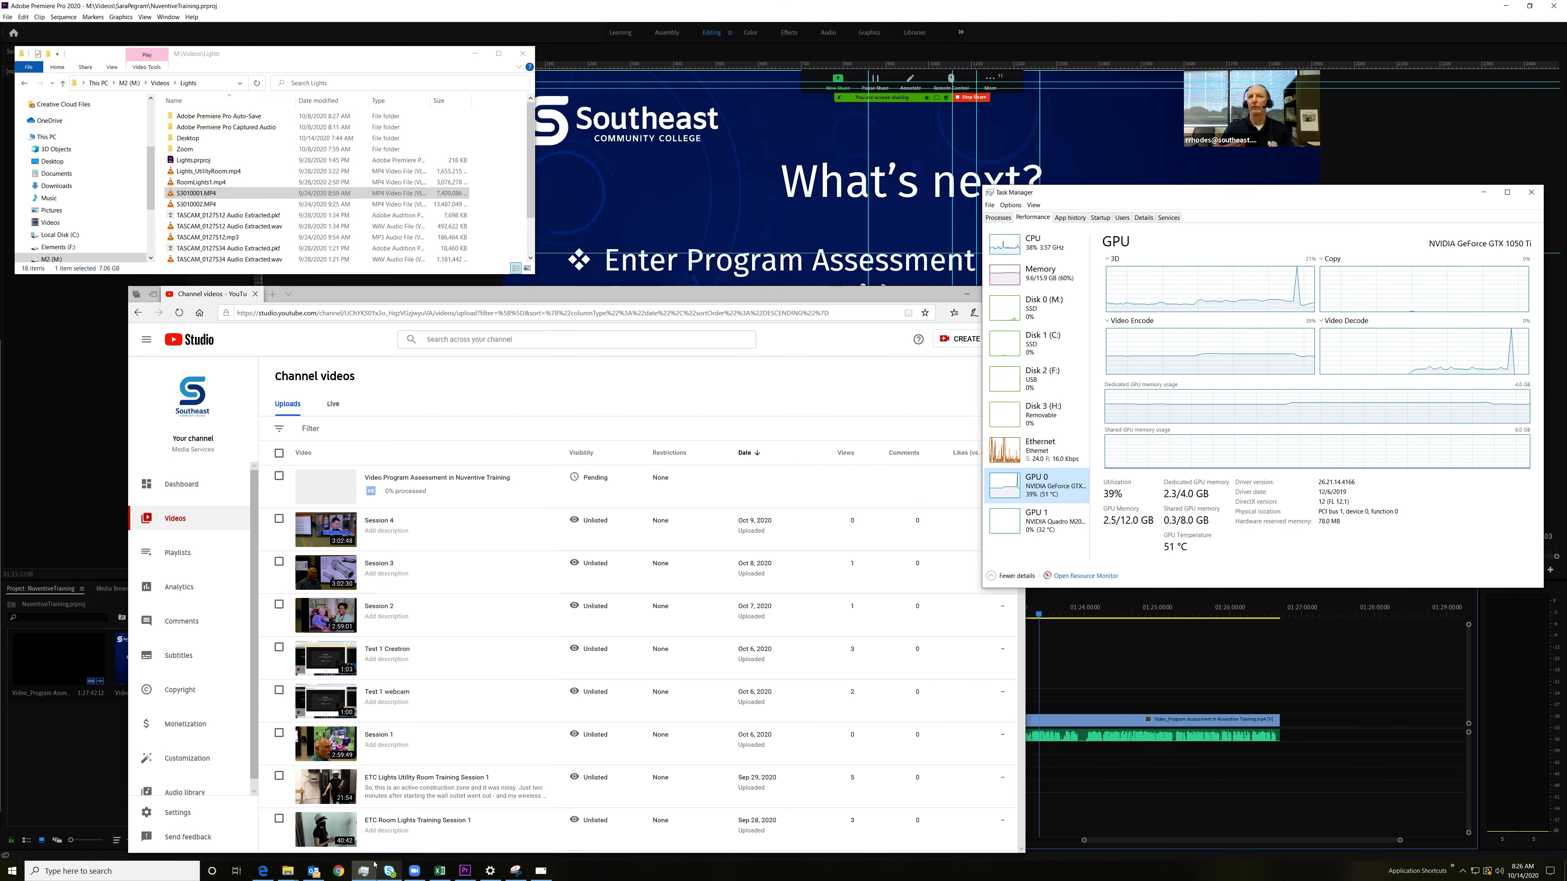
click(270, 872)
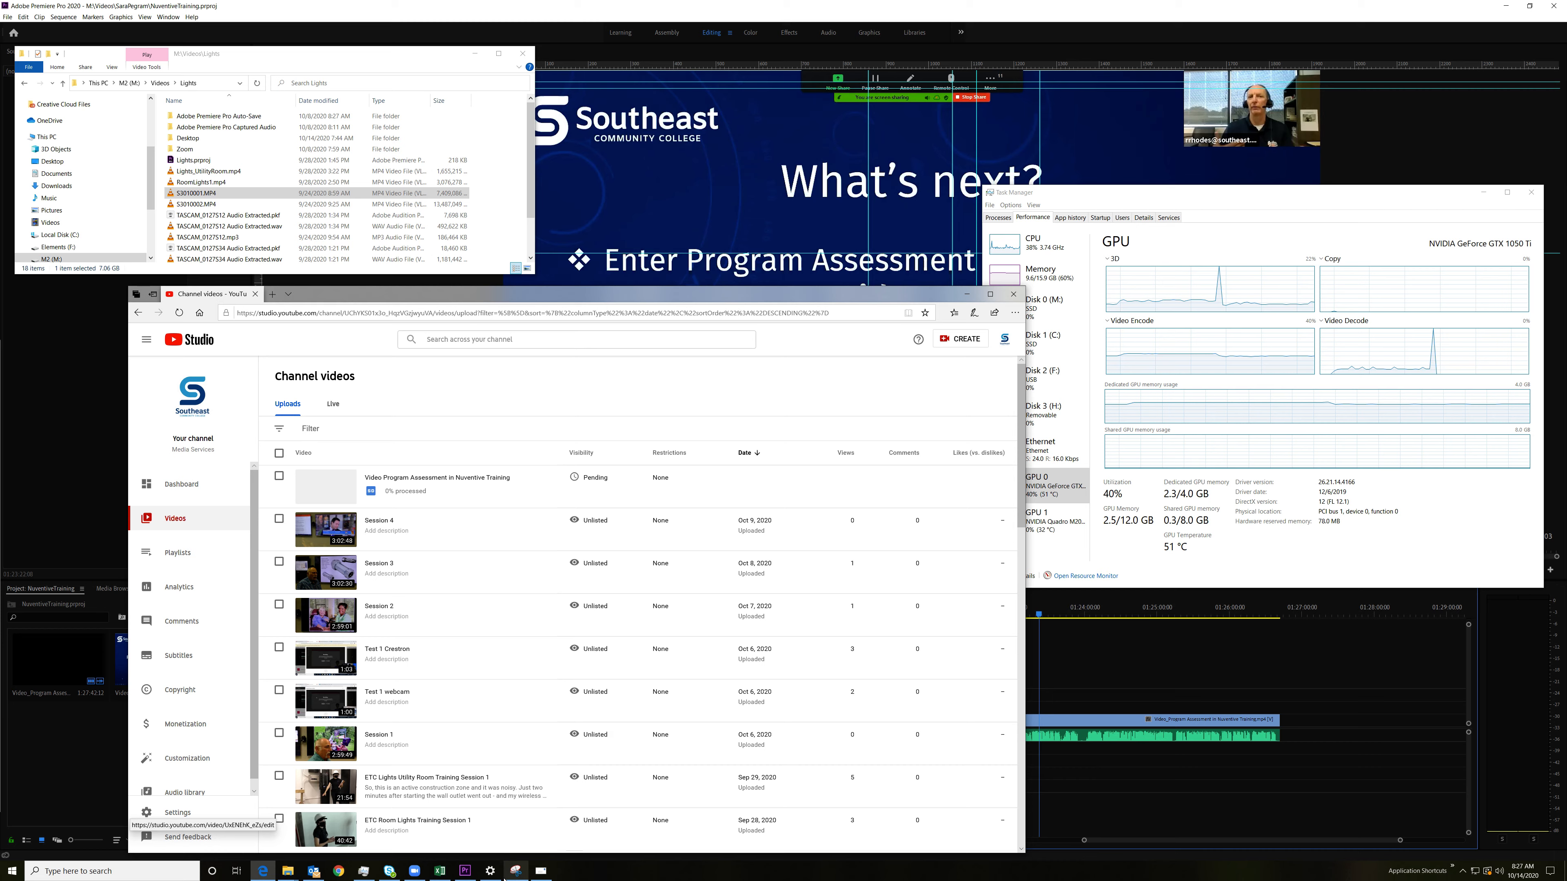
Step: Snip the Nuventive training video's row in YouTube Studio with Snipping Tool and highlight its "0% processed" status
click(517, 871)
click(534, 206)
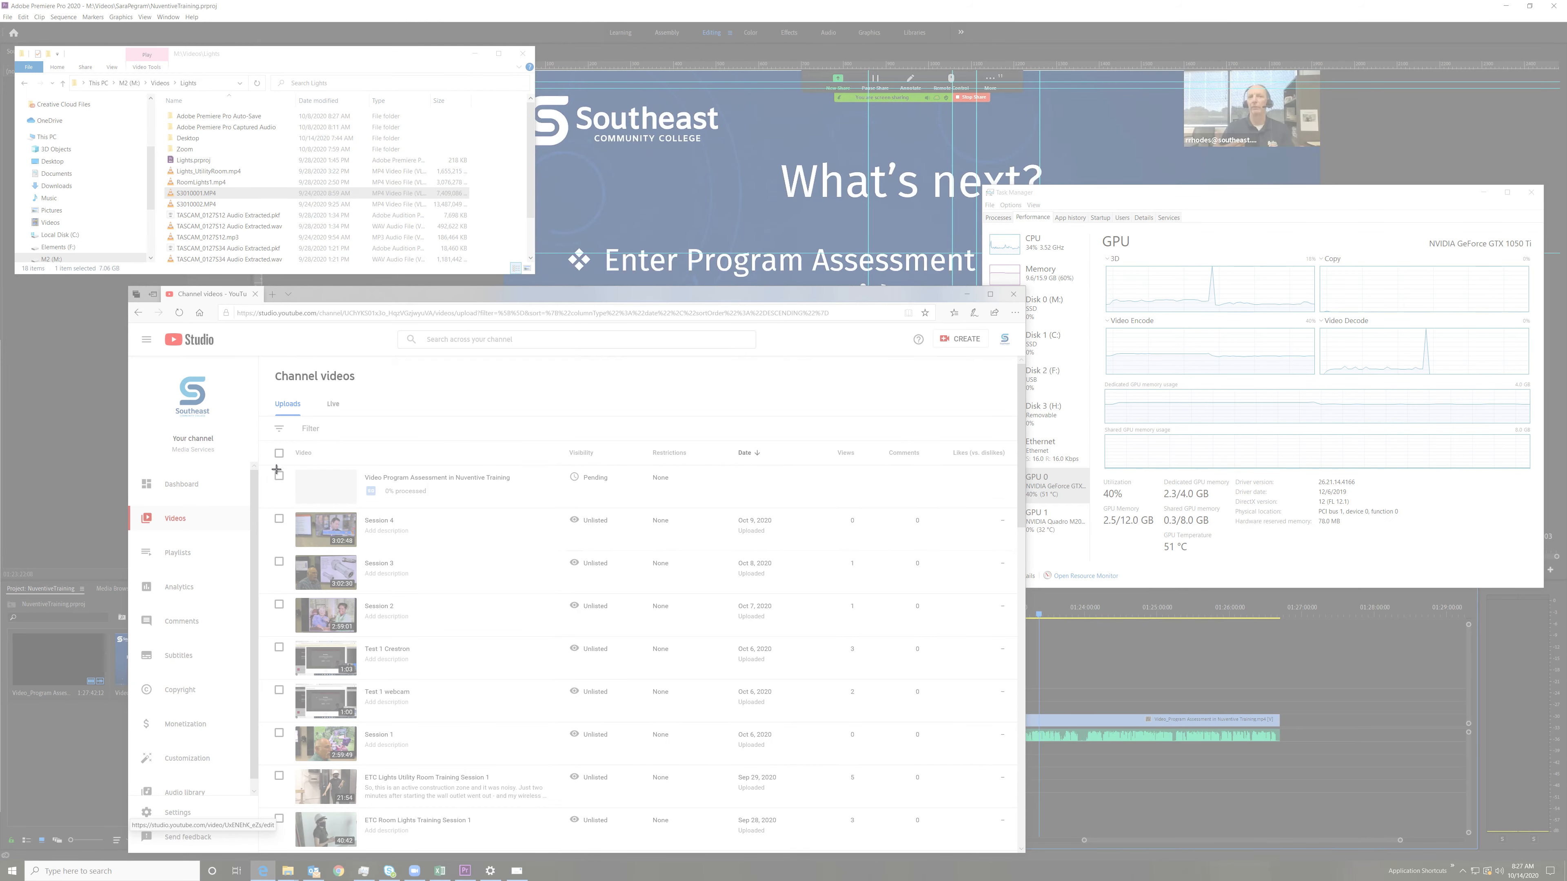
drag(264, 462, 621, 511)
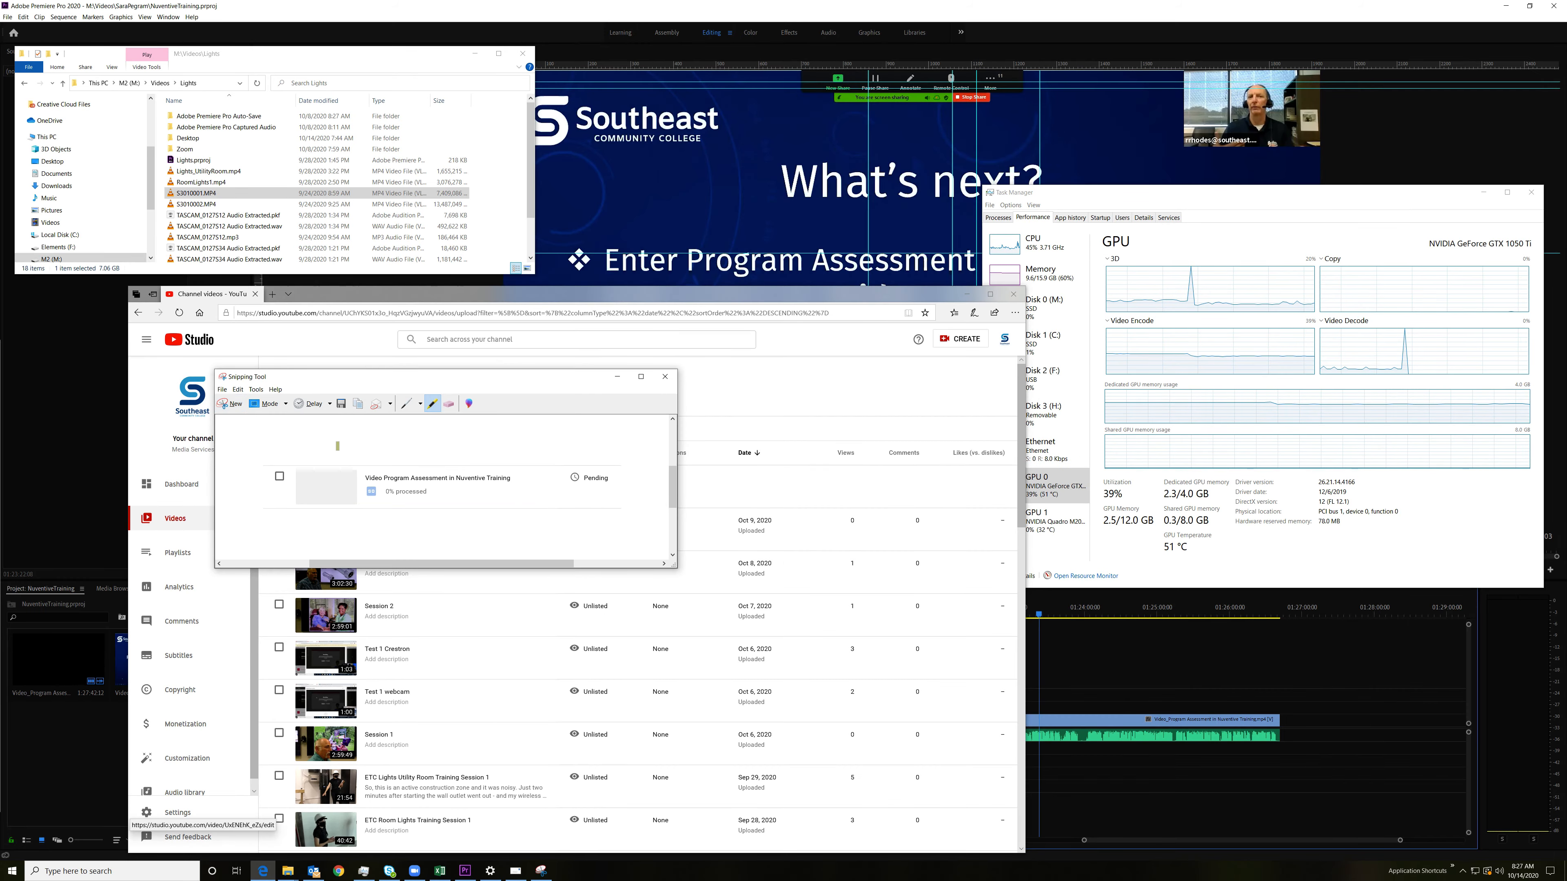
drag(364, 377, 605, 267)
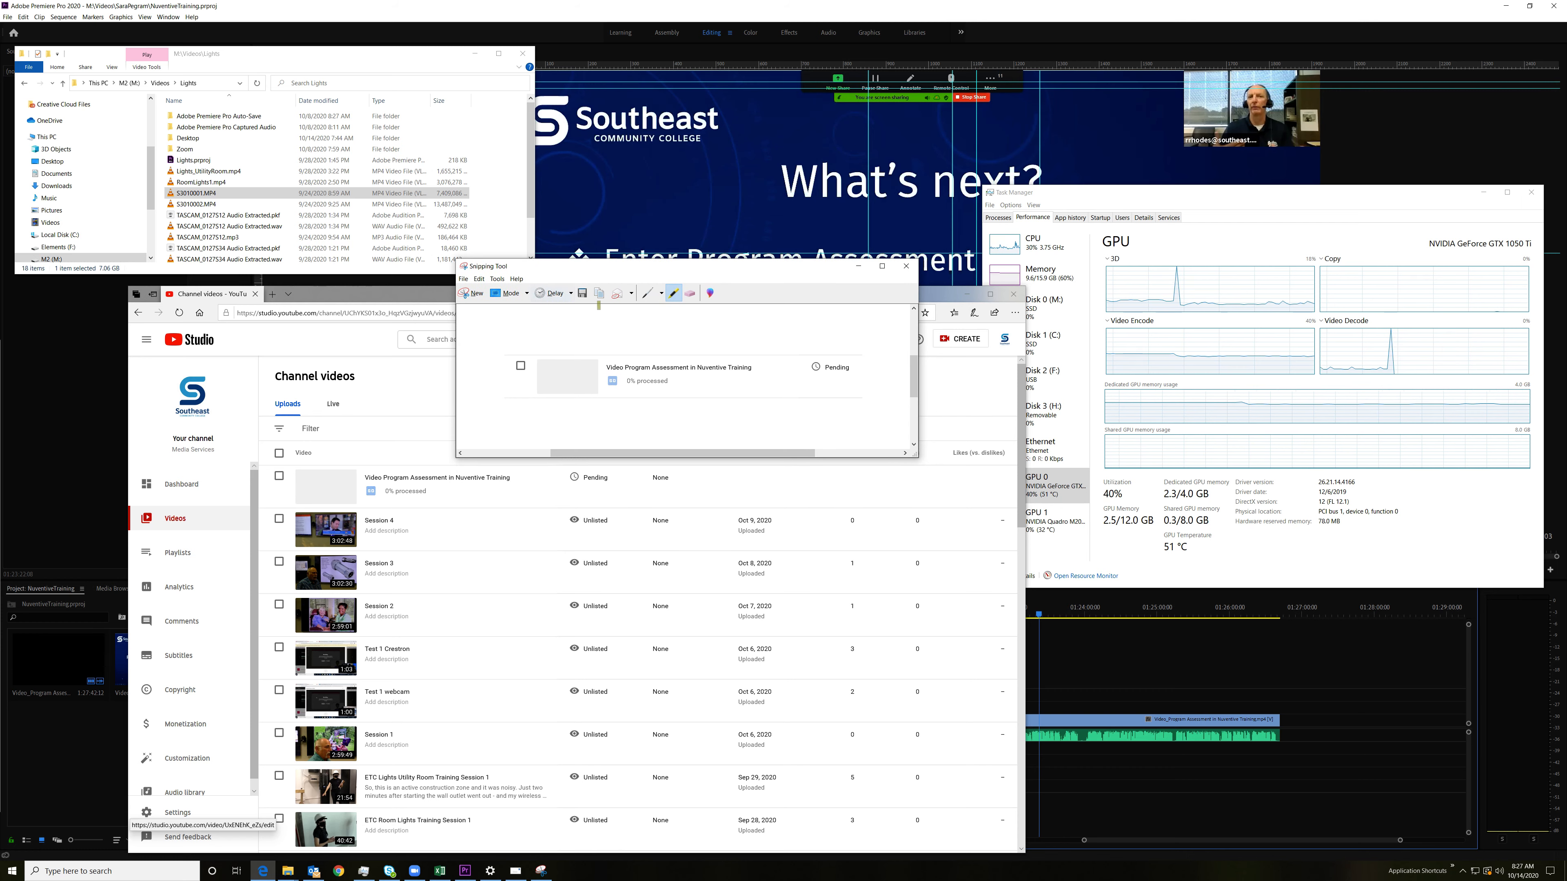
drag(624, 380, 662, 382)
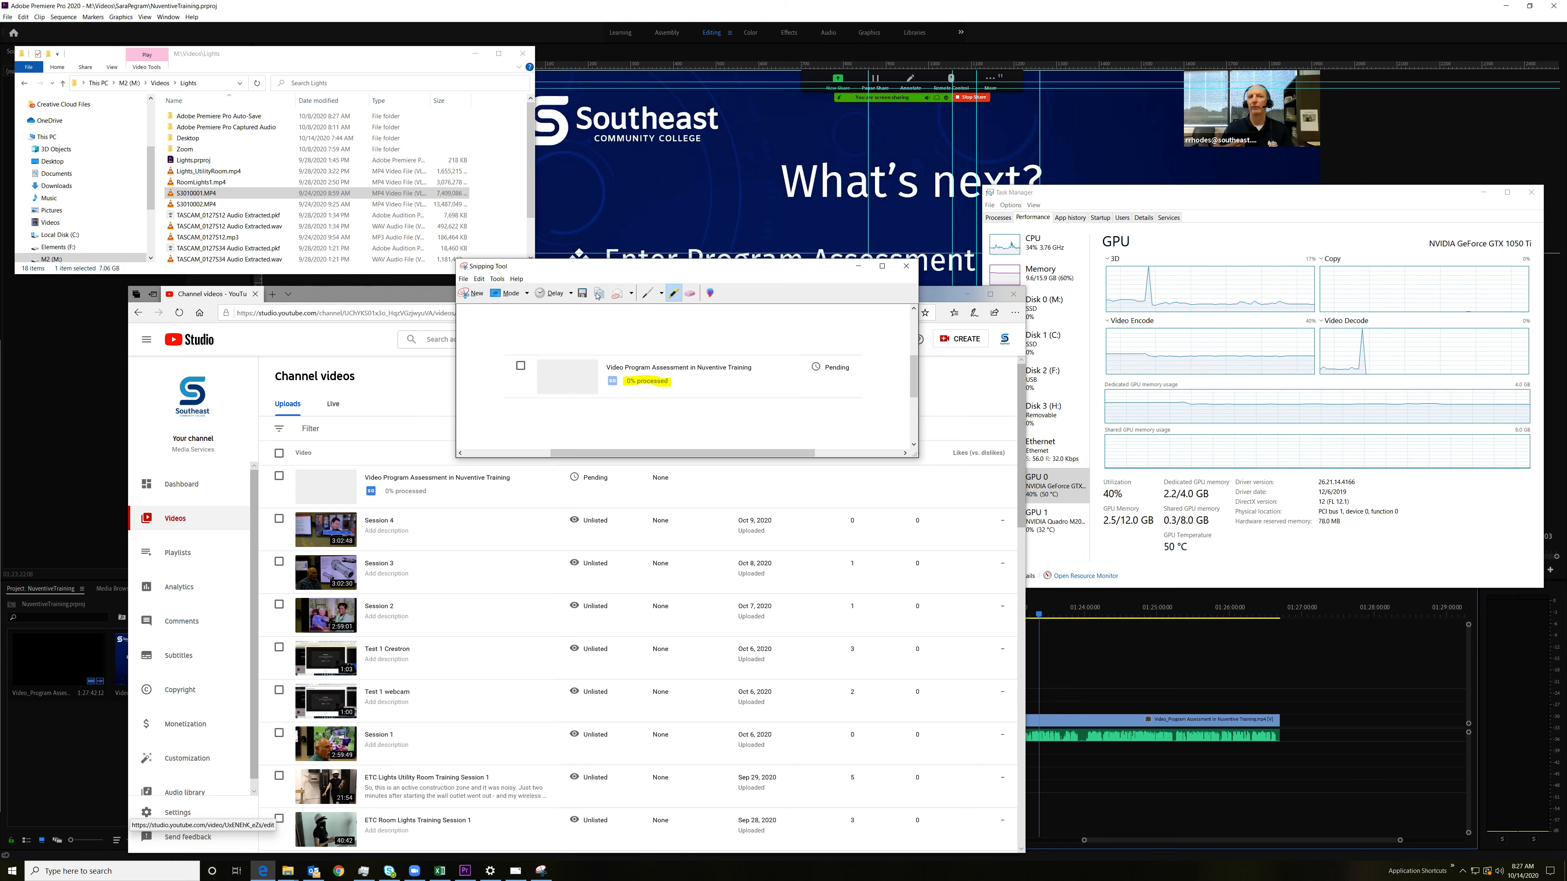
Step: In the reply email, add "It will be watchable in an hour or 2 – right now it is still processing." below the video link
drag(0, 555, 1071, 272)
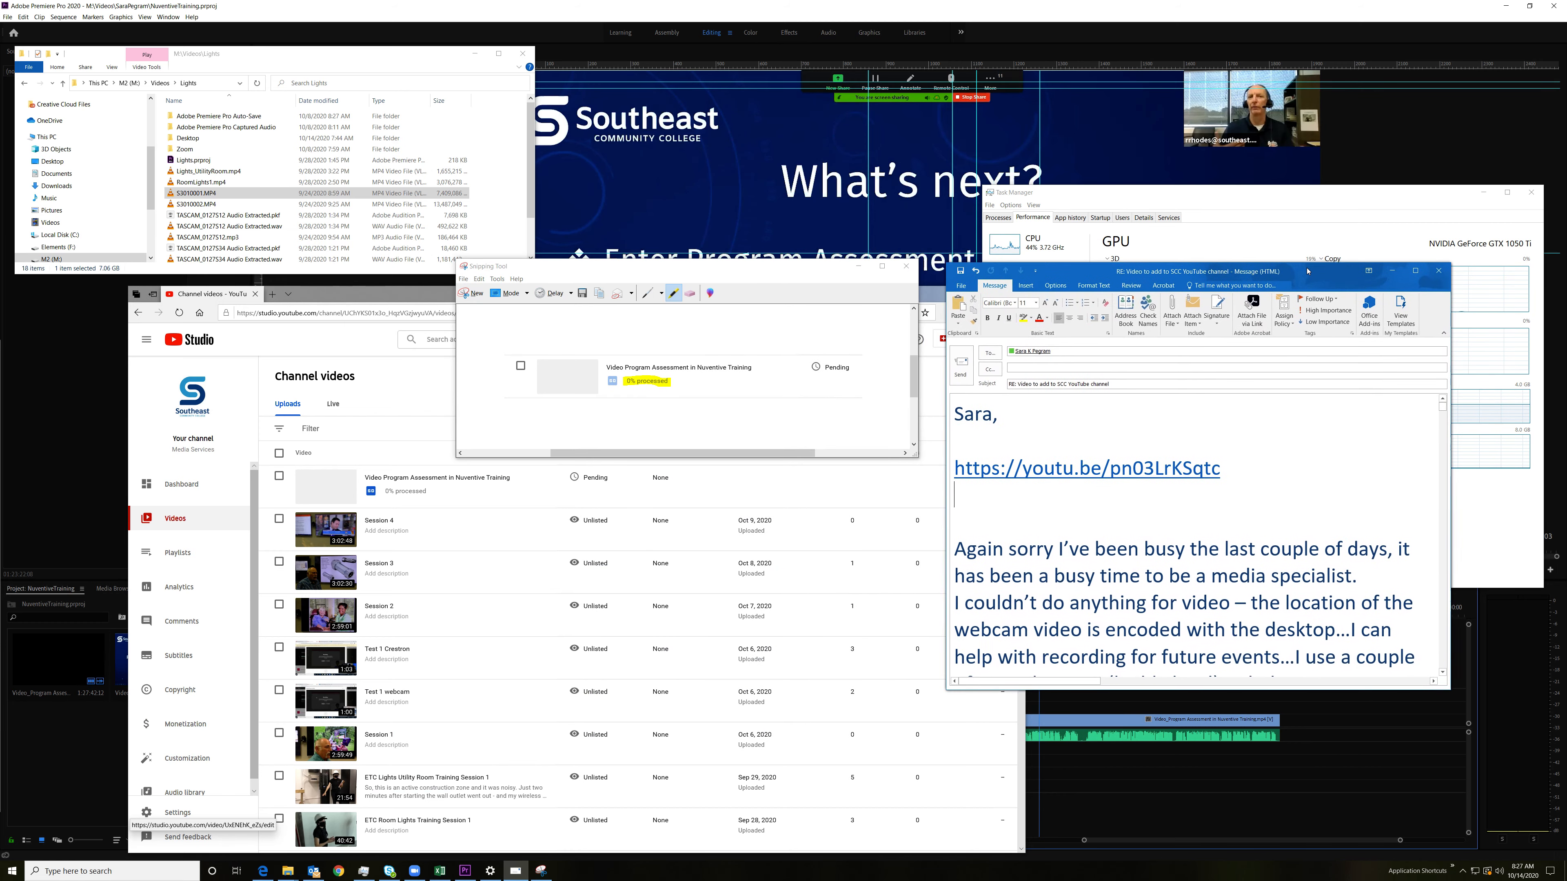
click(1000, 503)
key(Return)
text(It will be wa)
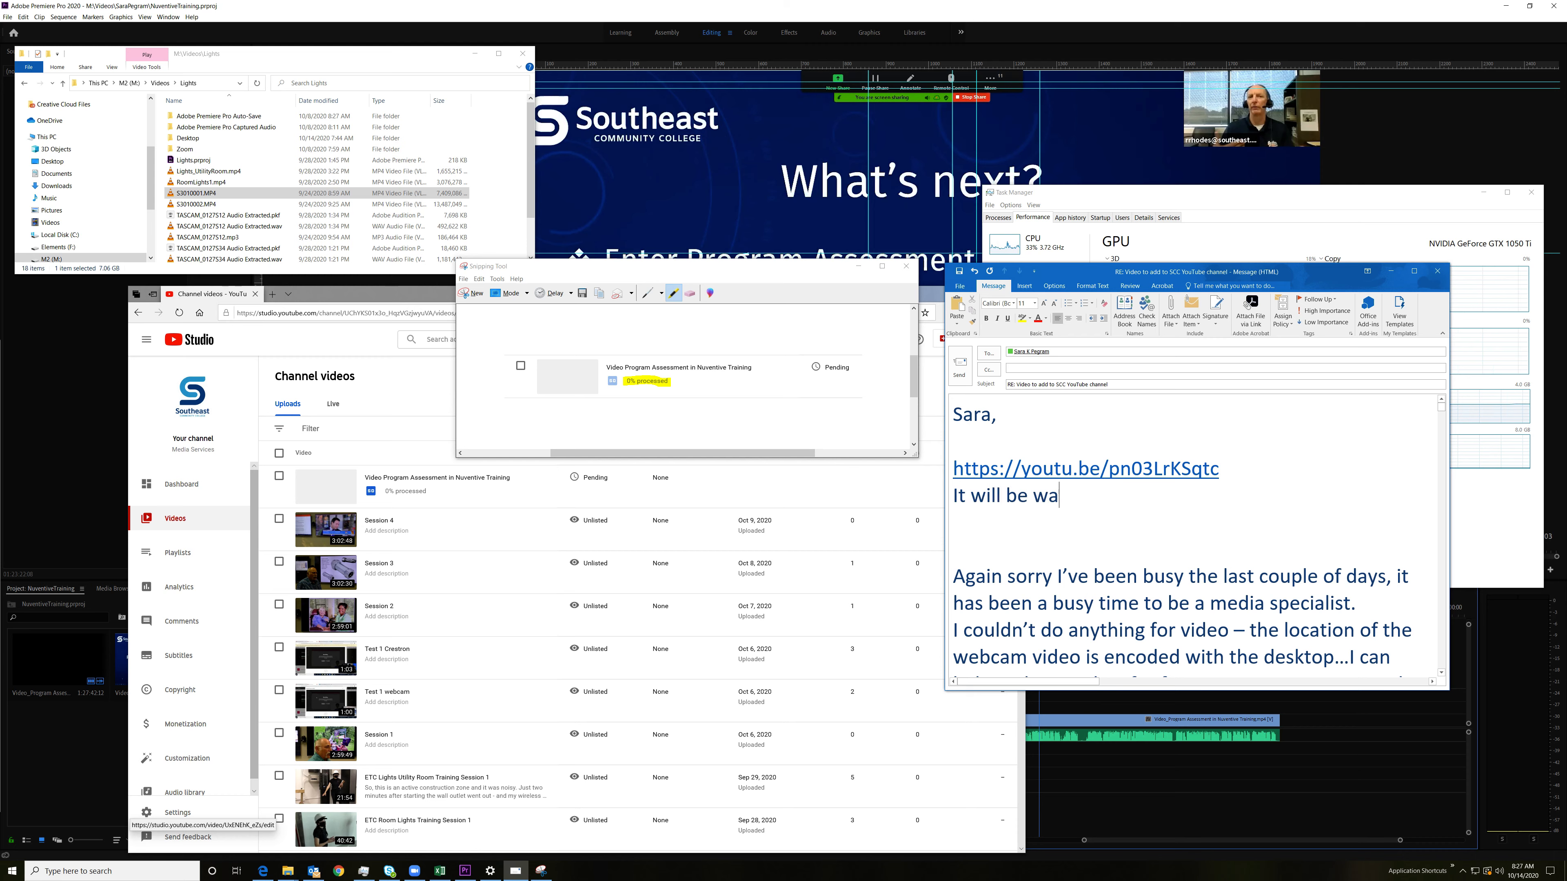
text(tchable in an hour or 2)
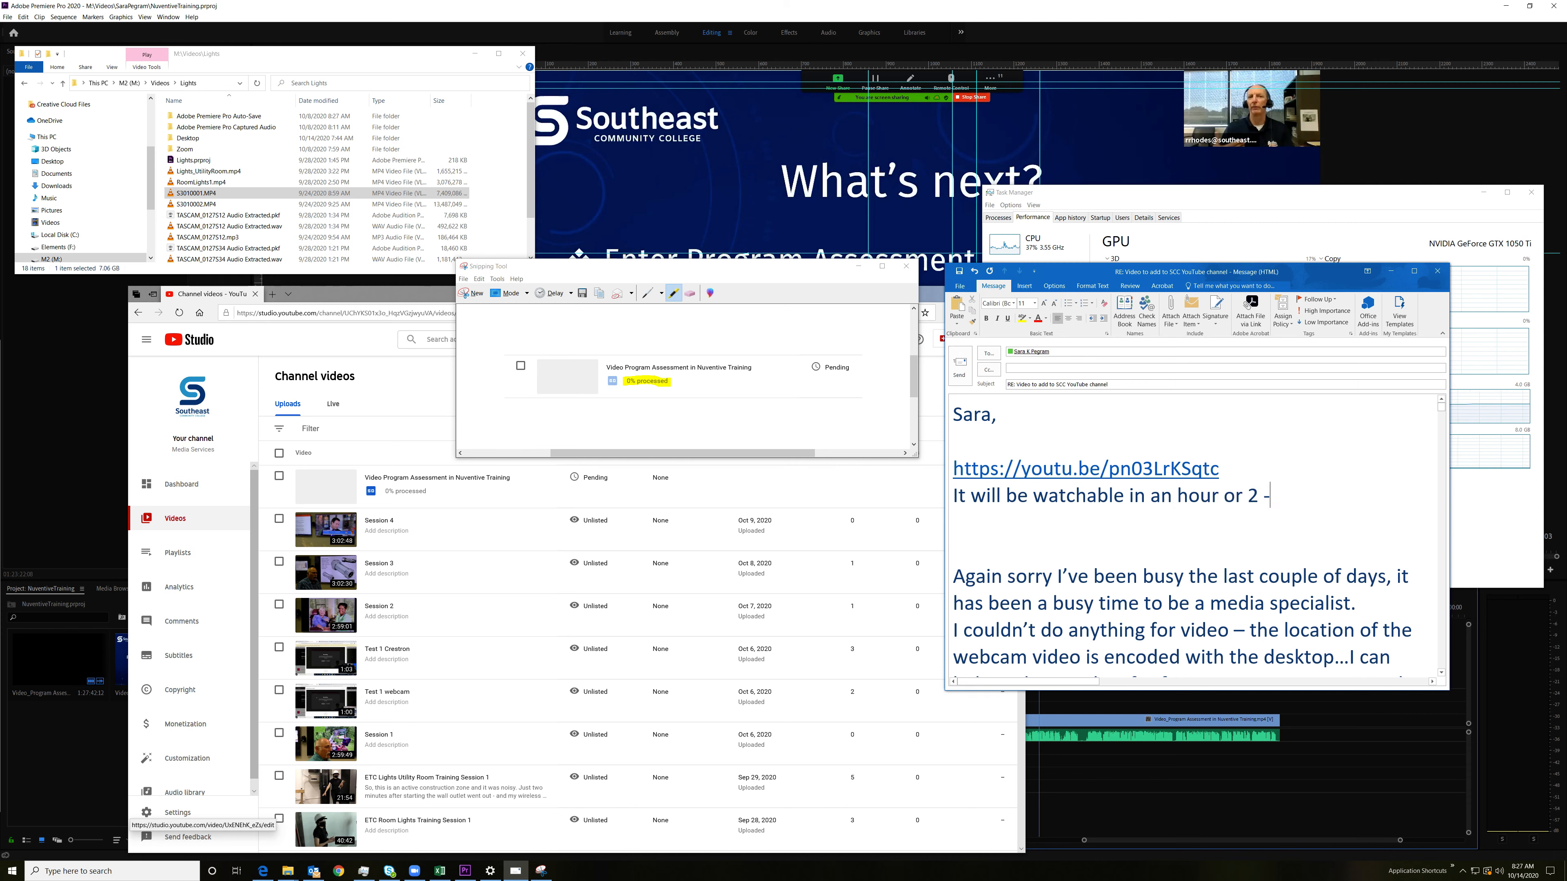
text( - right now it is still)
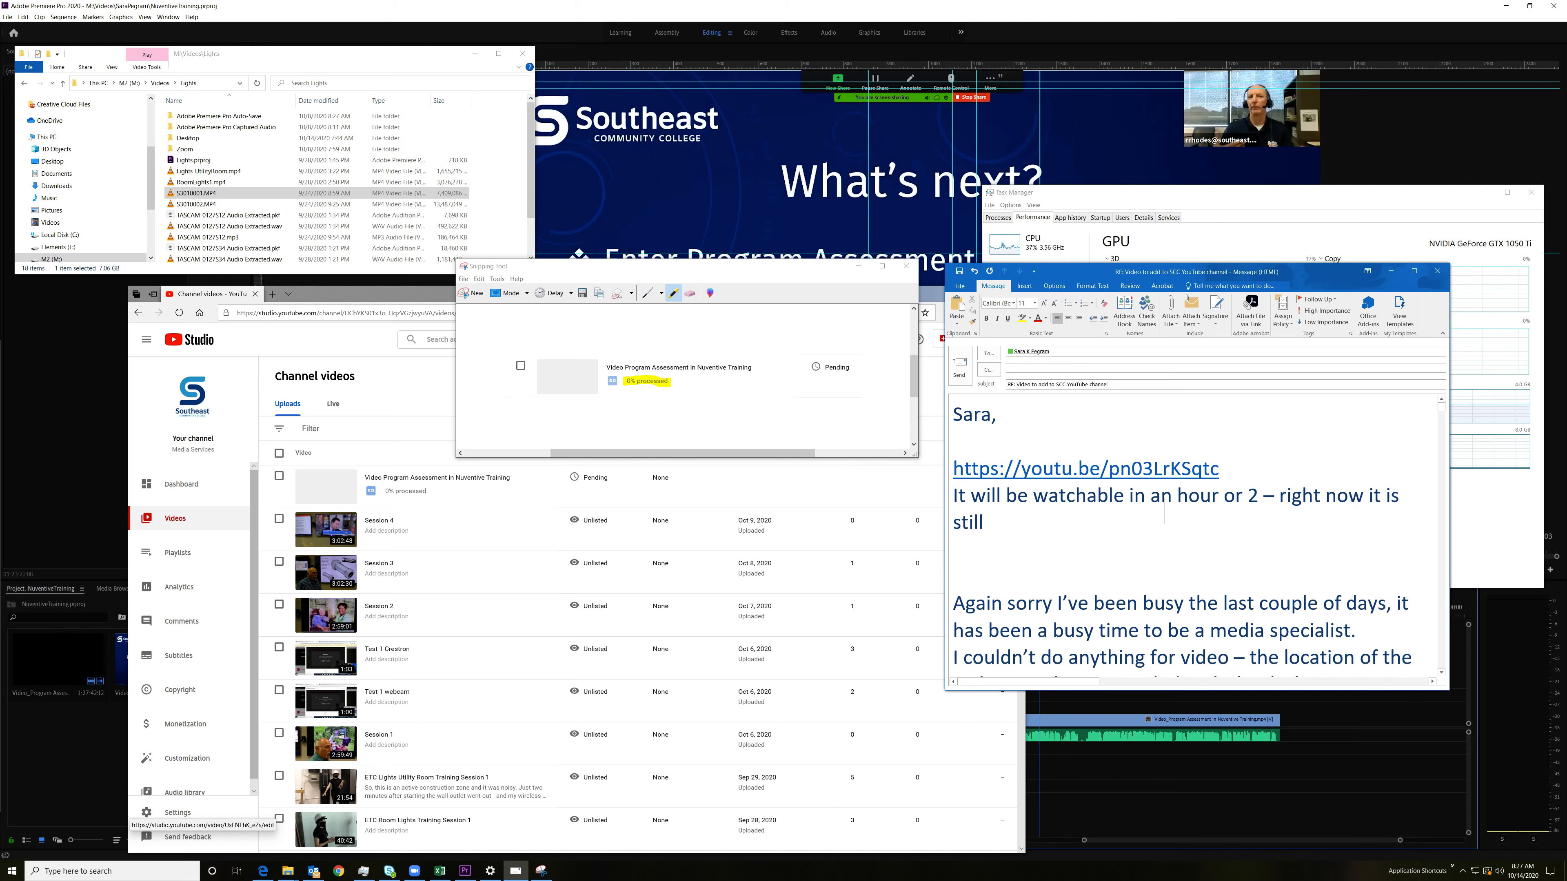
text( processing.)
key(Return)
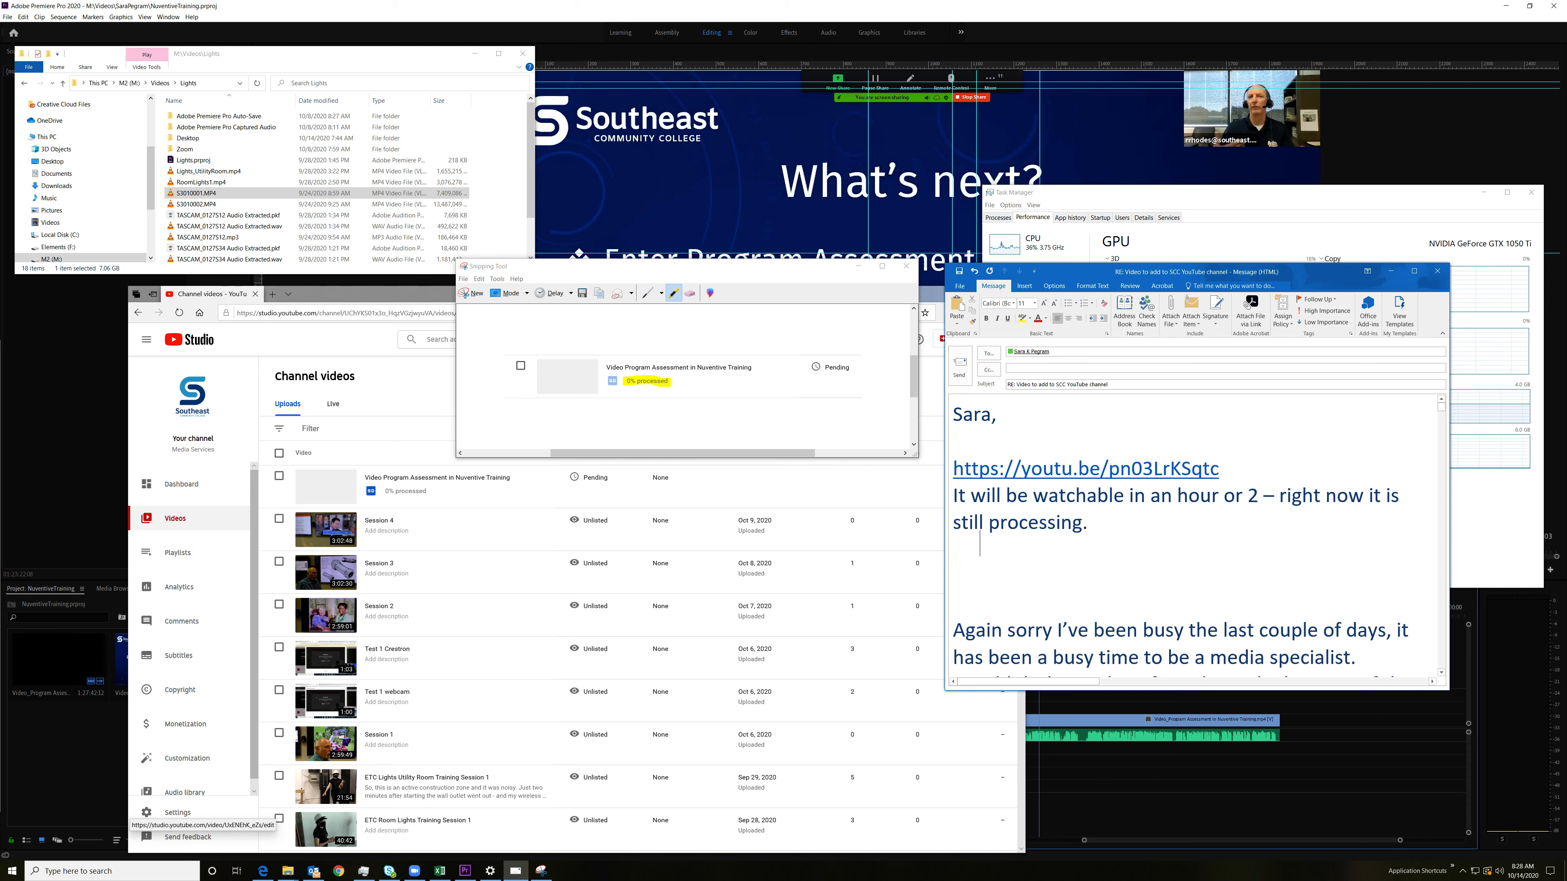
Step: Paste the highlighted snip beneath the new line in the email and arrange the message window beside the browser
key(ctrl+v)
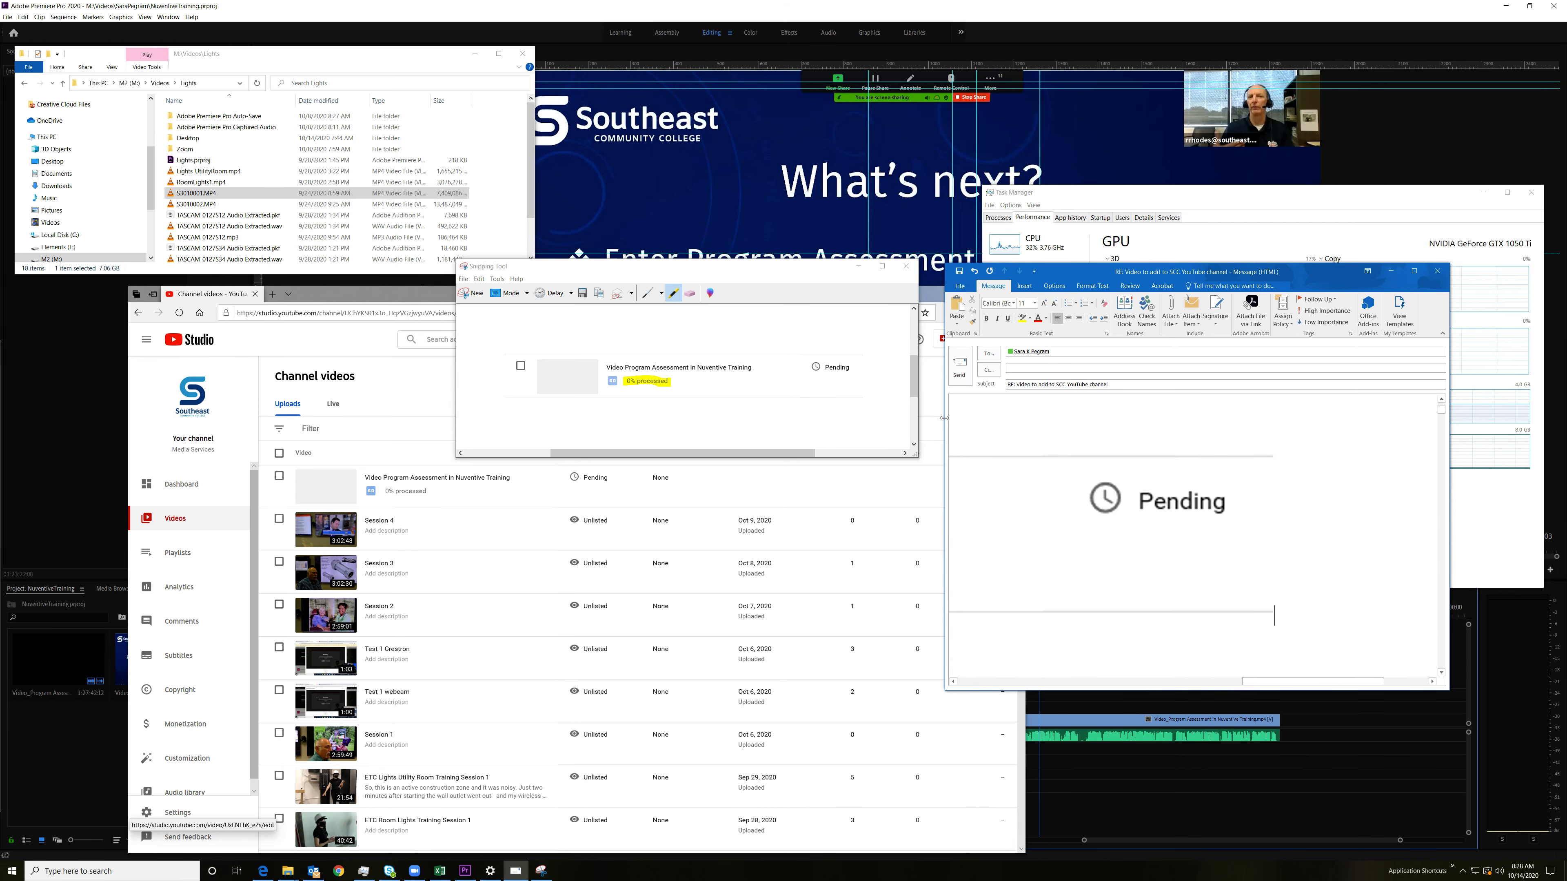
drag(944, 418, 466, 419)
click(629, 682)
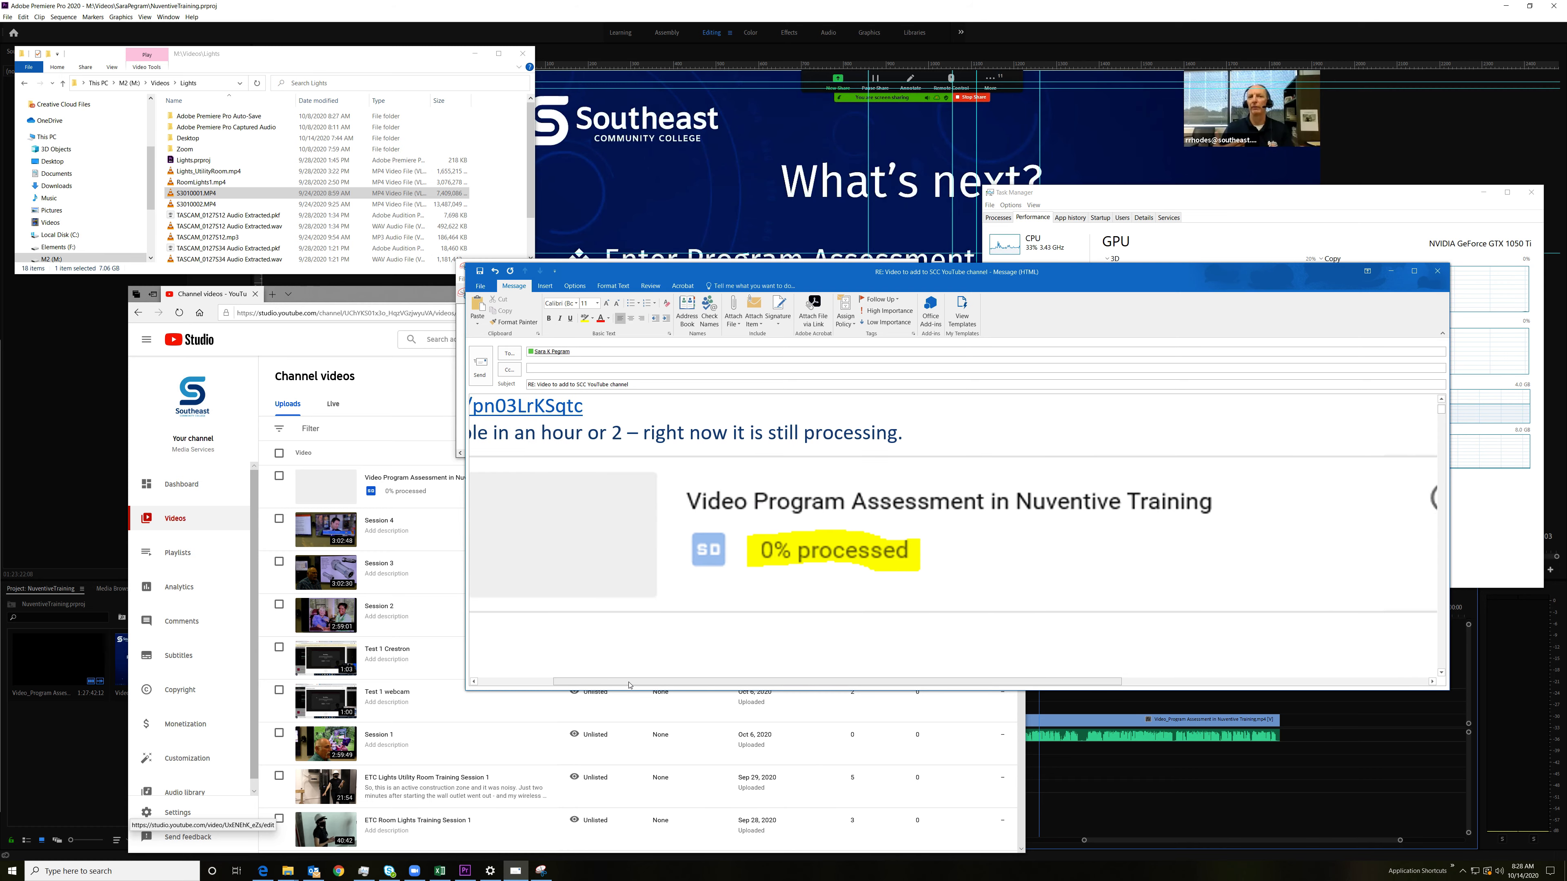
drag(629, 683, 554, 684)
scroll(557, 512, up, 1)
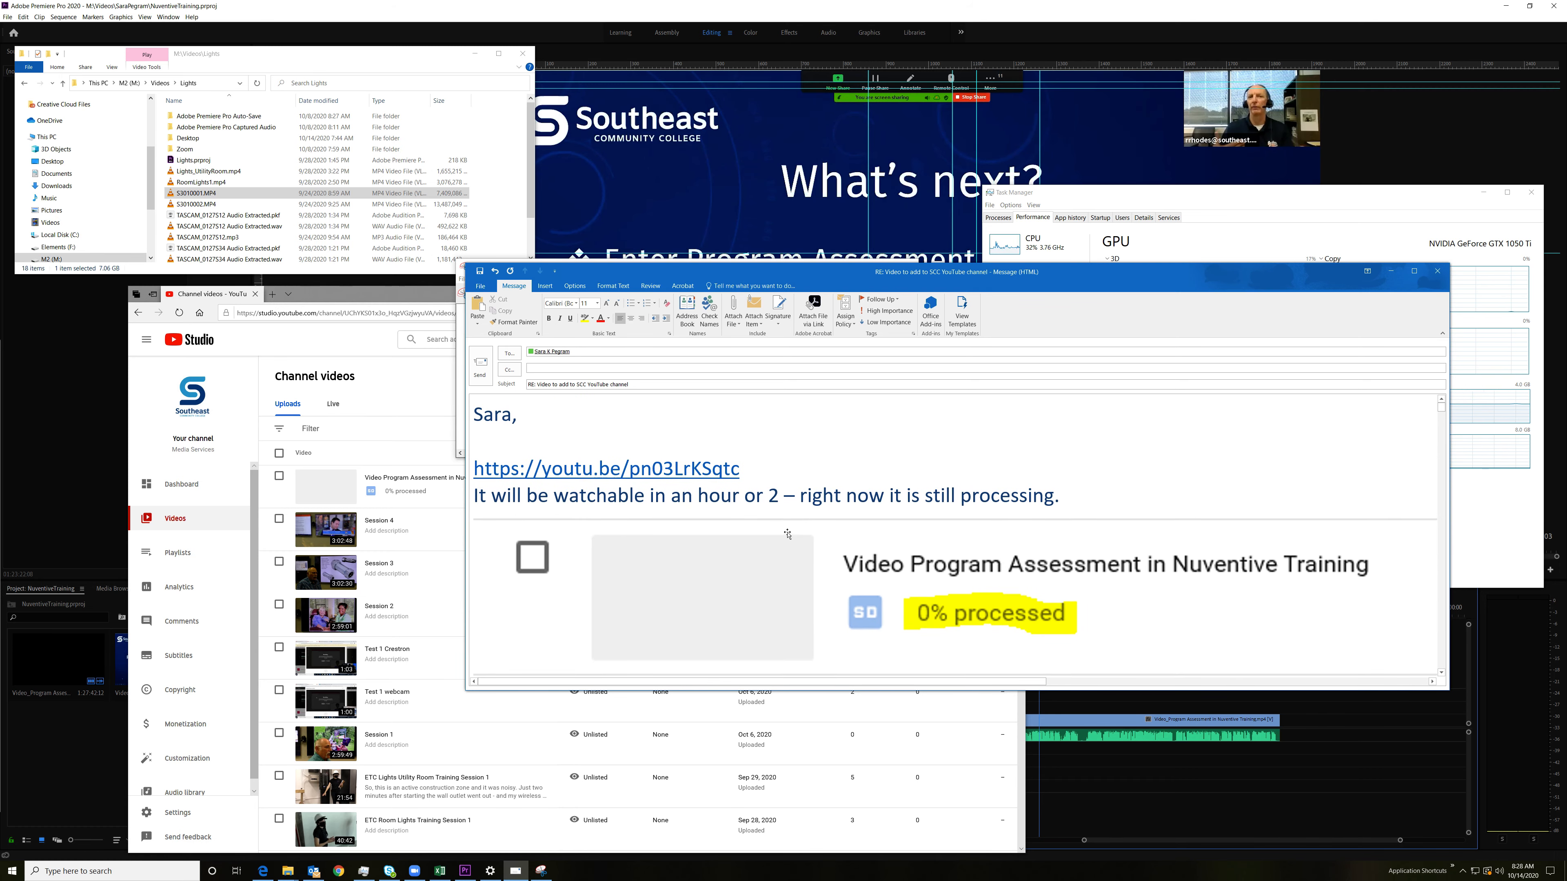
scroll(788, 534, down, 3)
scroll(788, 534, up, 3)
drag(466, 327, 901, 327)
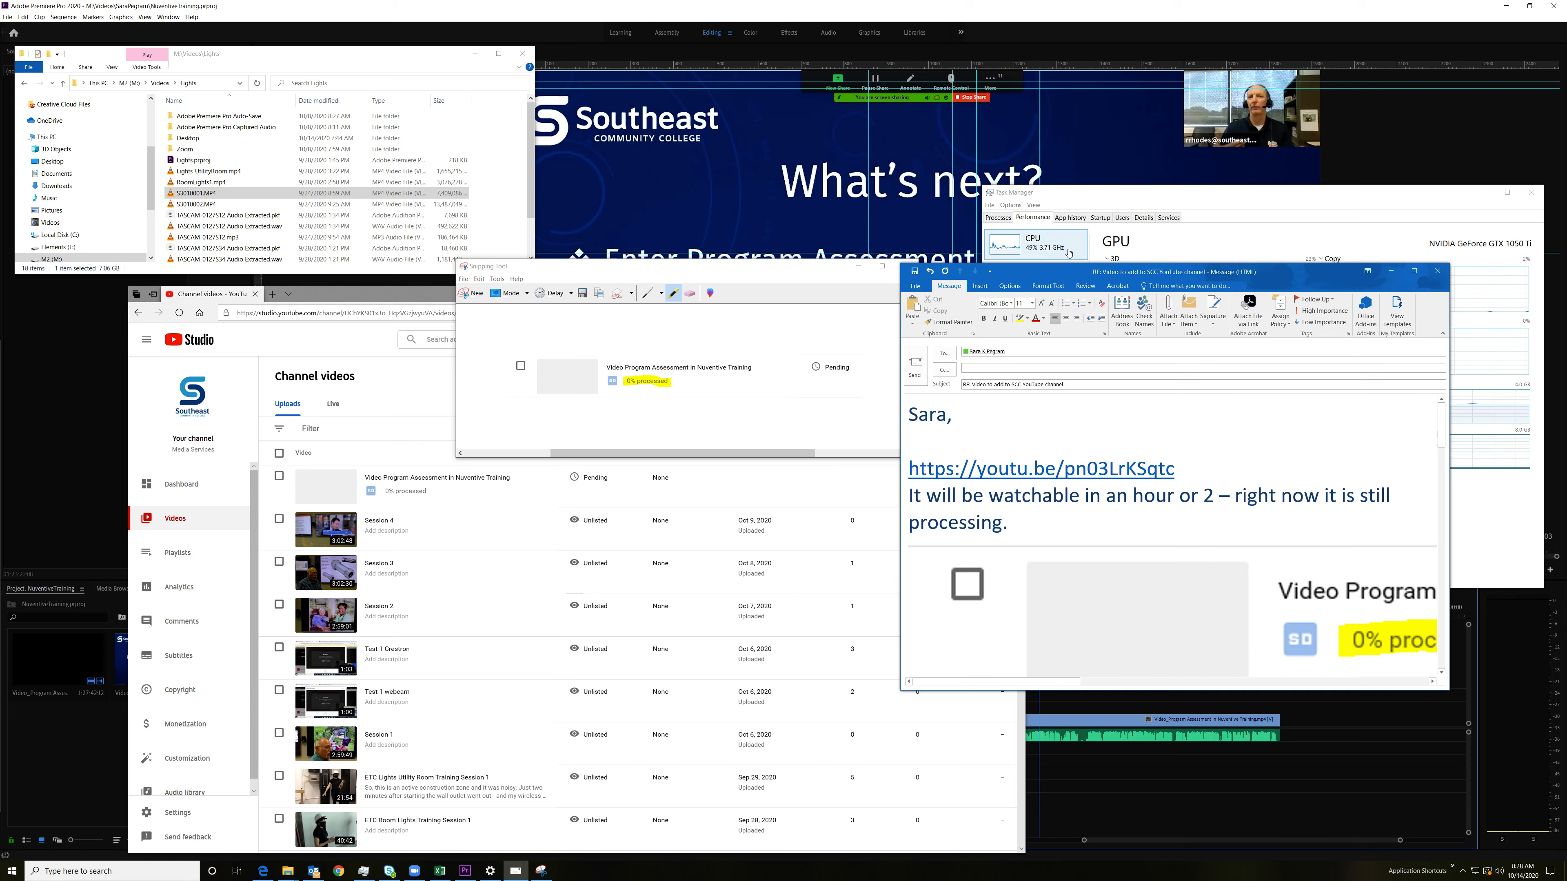
drag(1111, 274, 1233, 225)
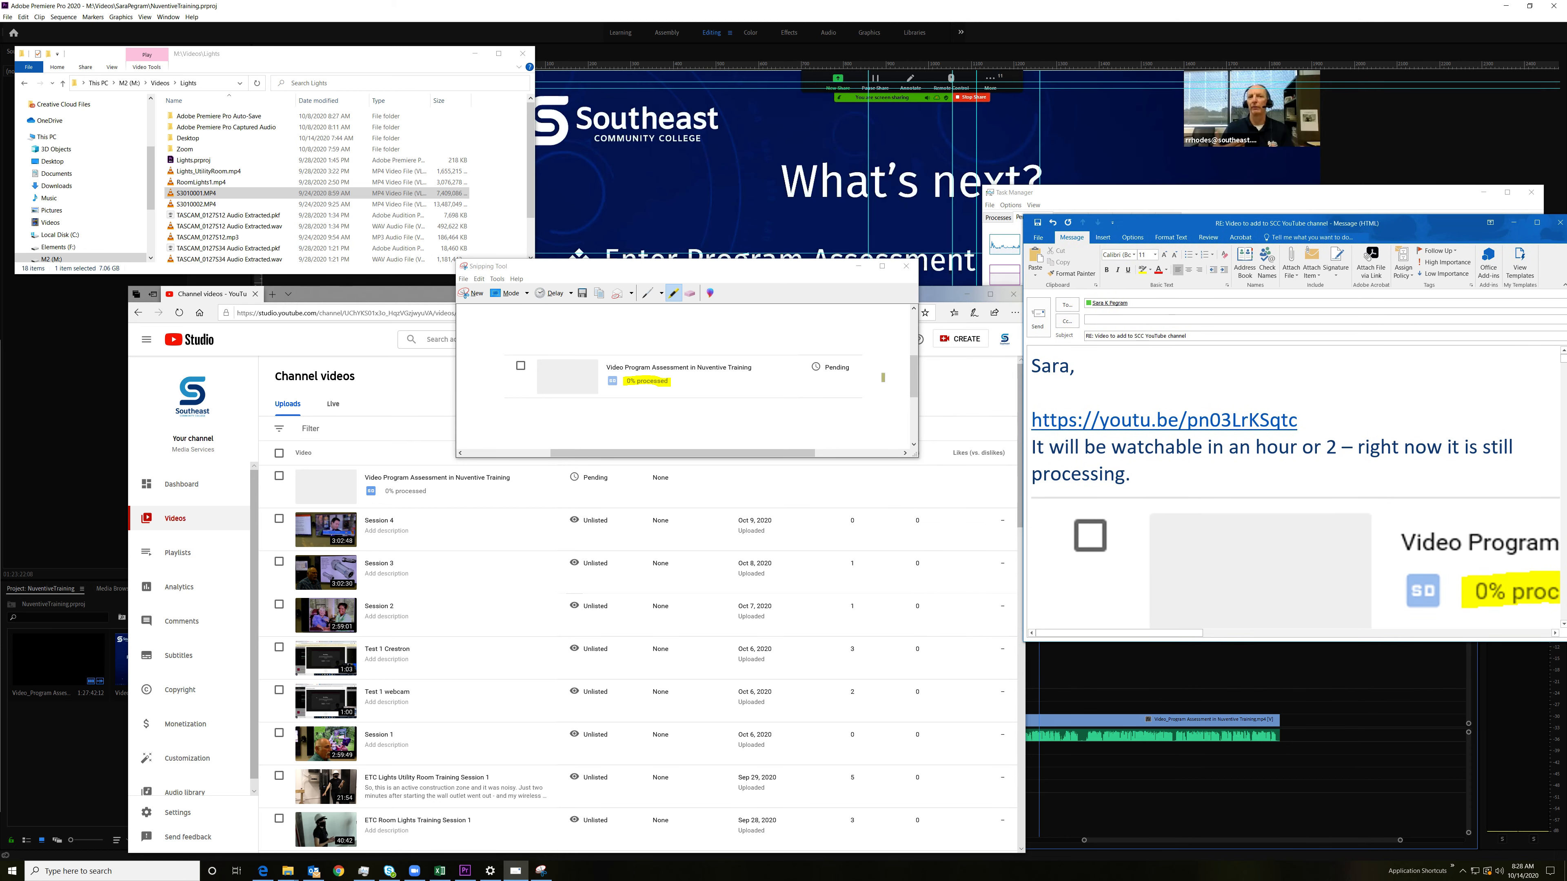
Step: Start a new video upload in YouTube Studio and browse to the Desktop folder within Videos
click(399, 298)
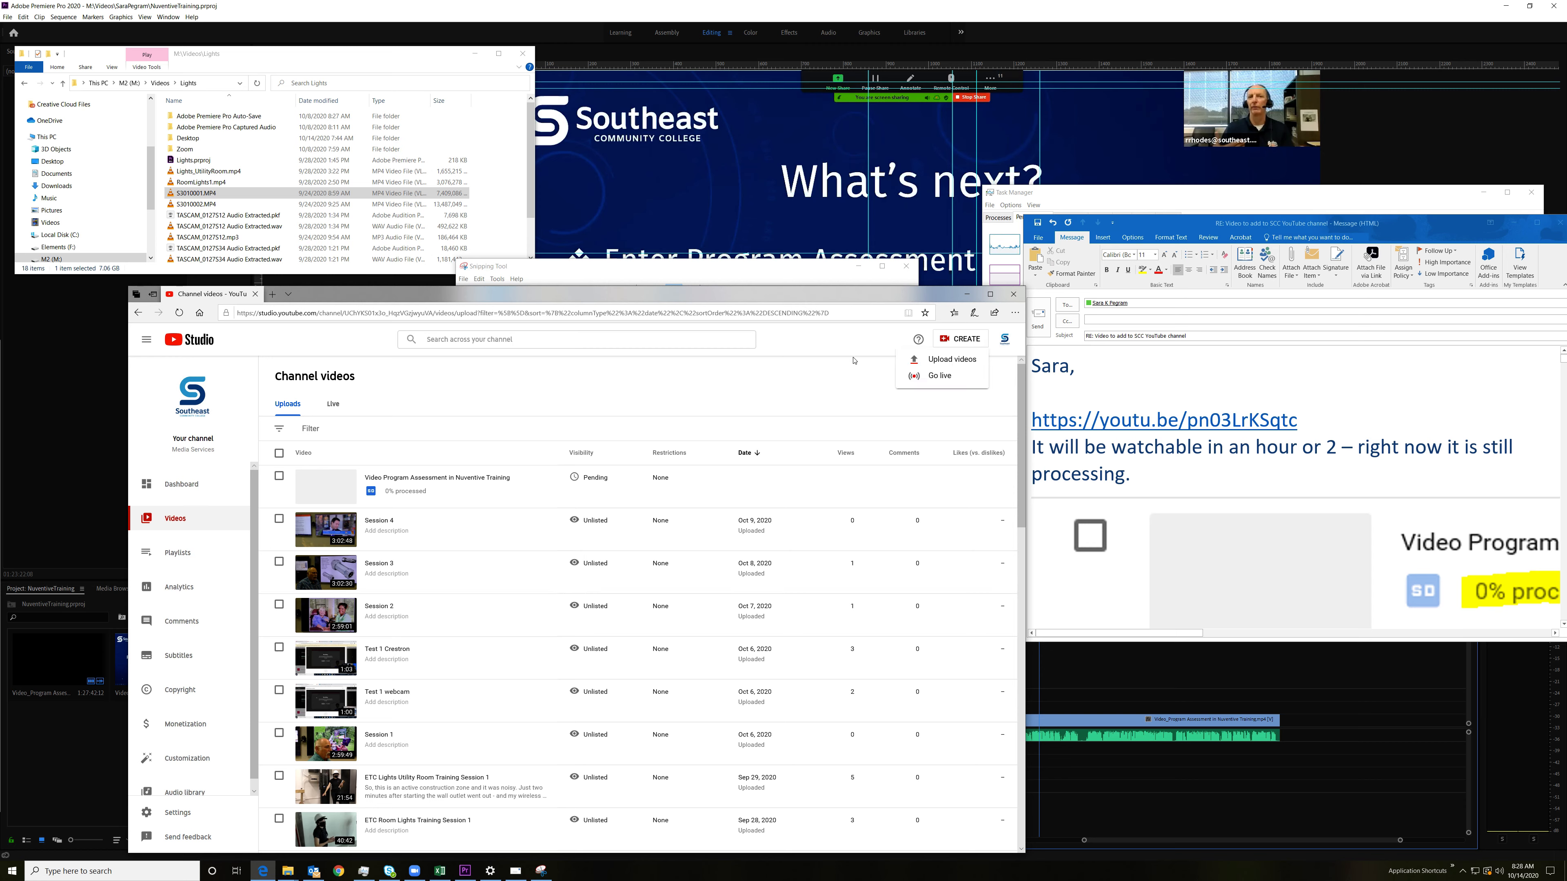
click(923, 364)
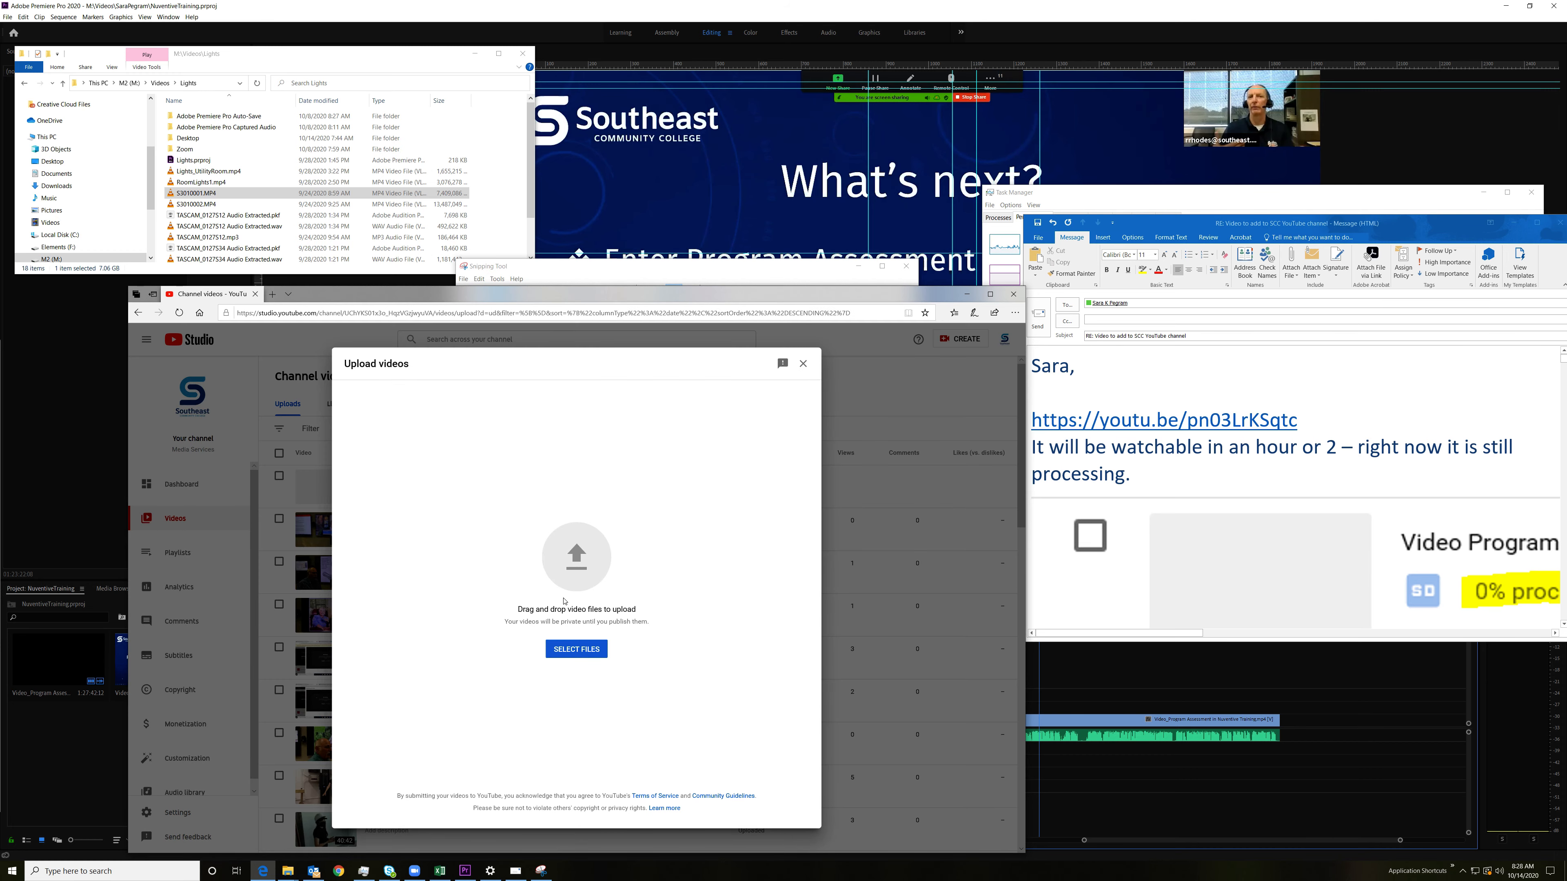
click(586, 565)
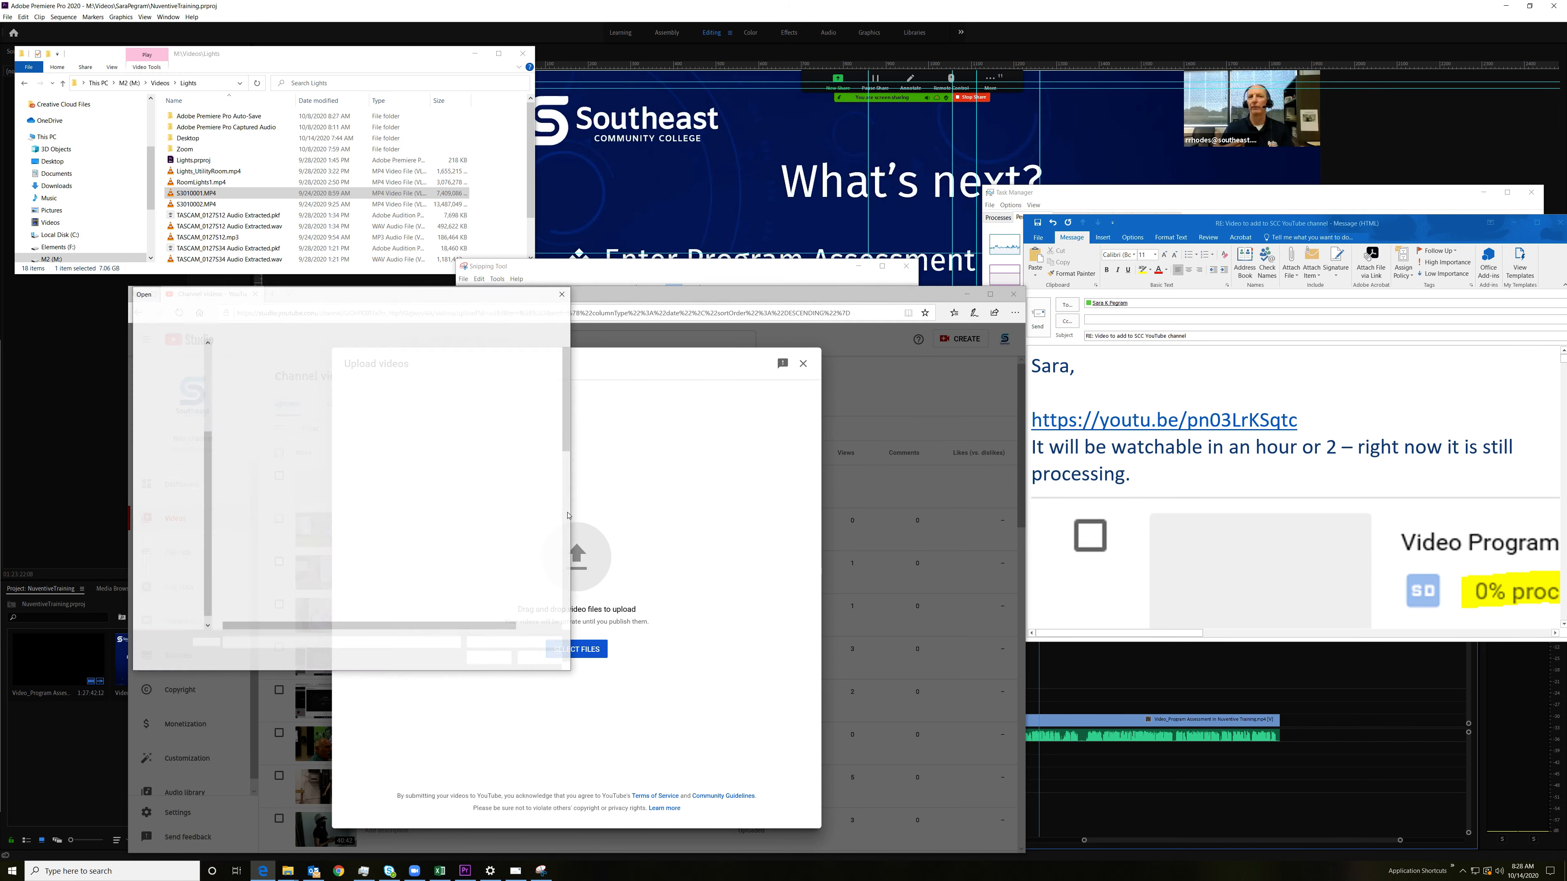
click(168, 450)
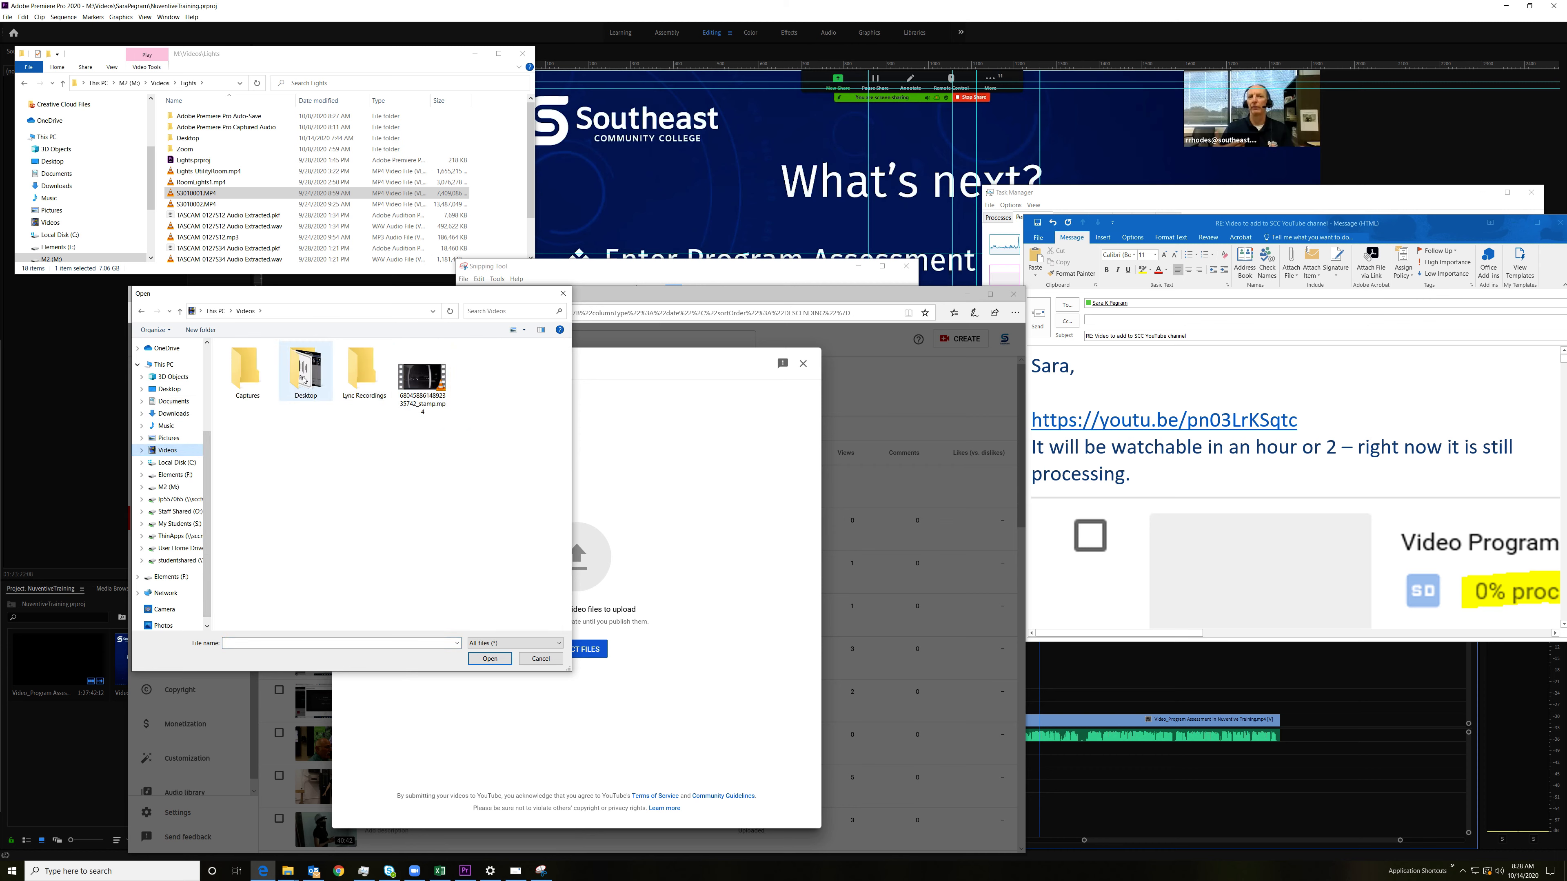
double_click(304, 380)
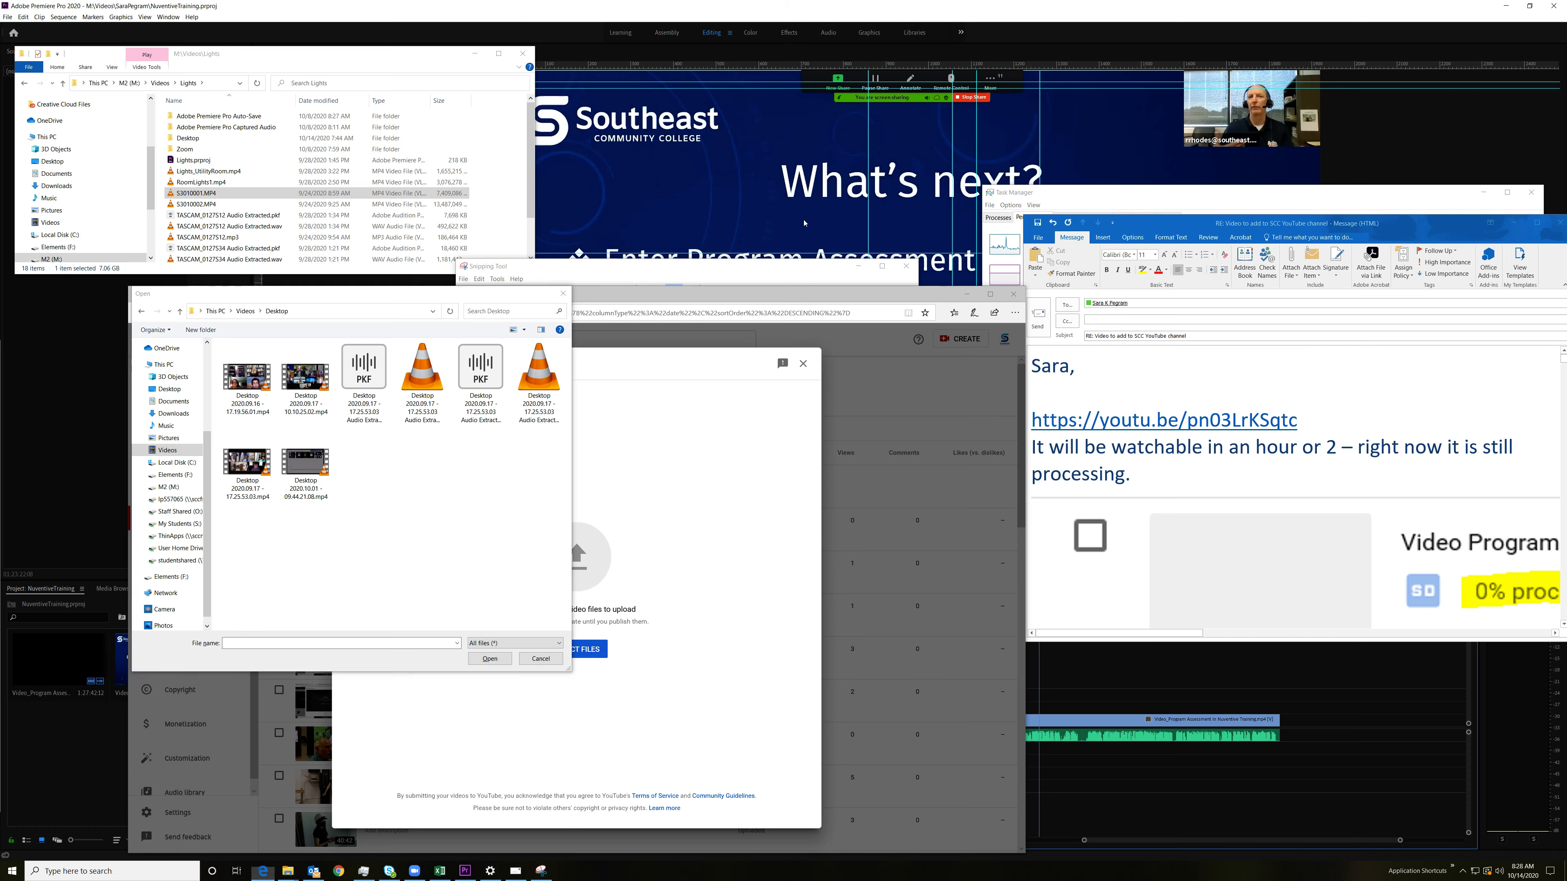
Step: Open the Record options in the GeForce Experience overlay
key(alt+z)
click(806, 236)
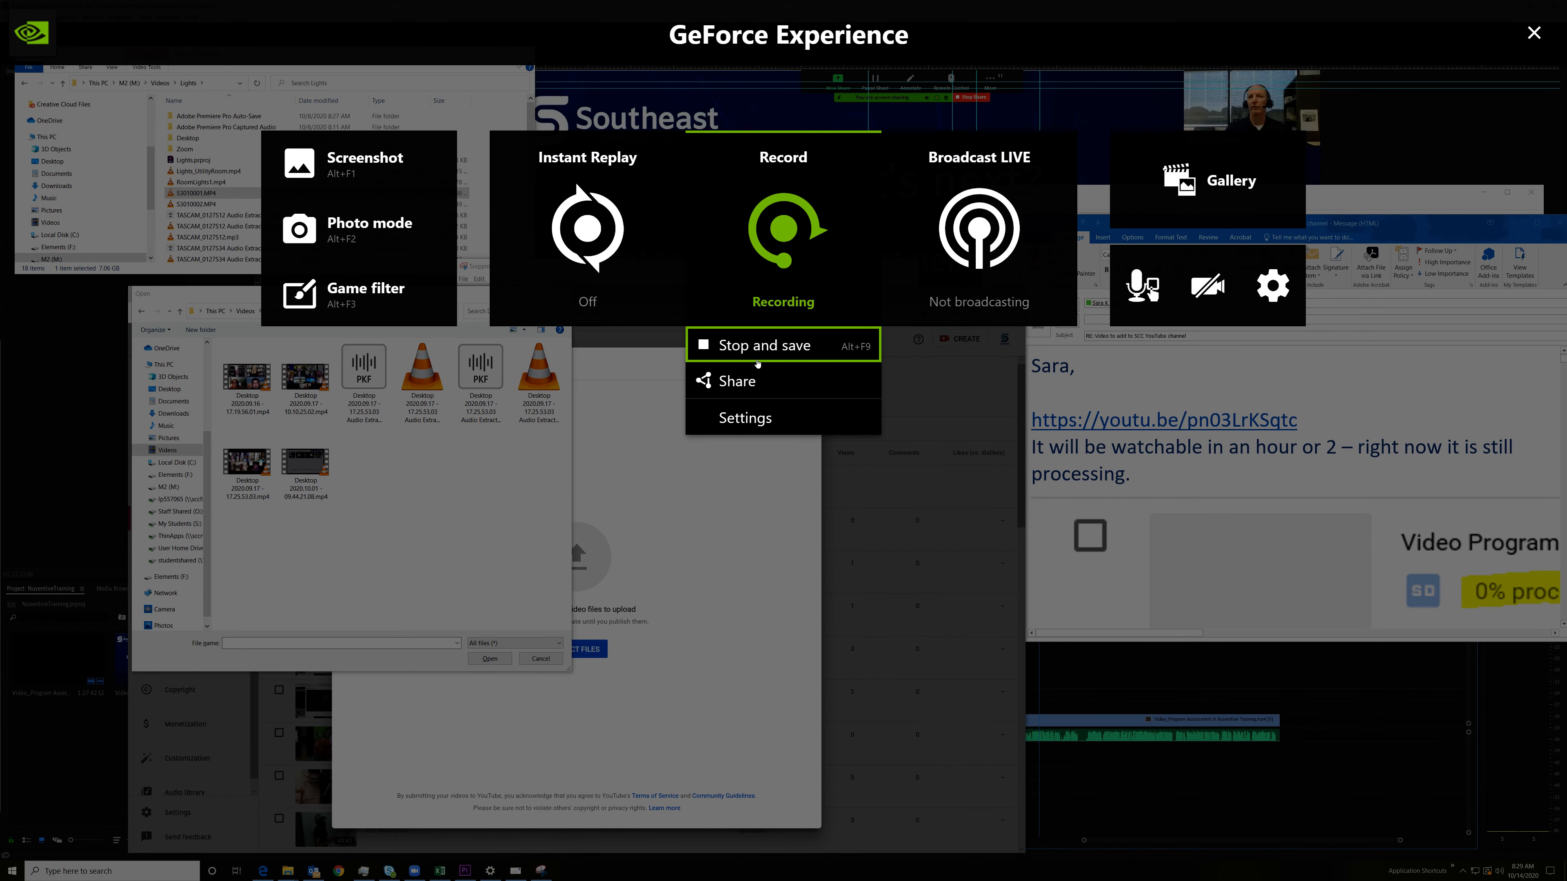